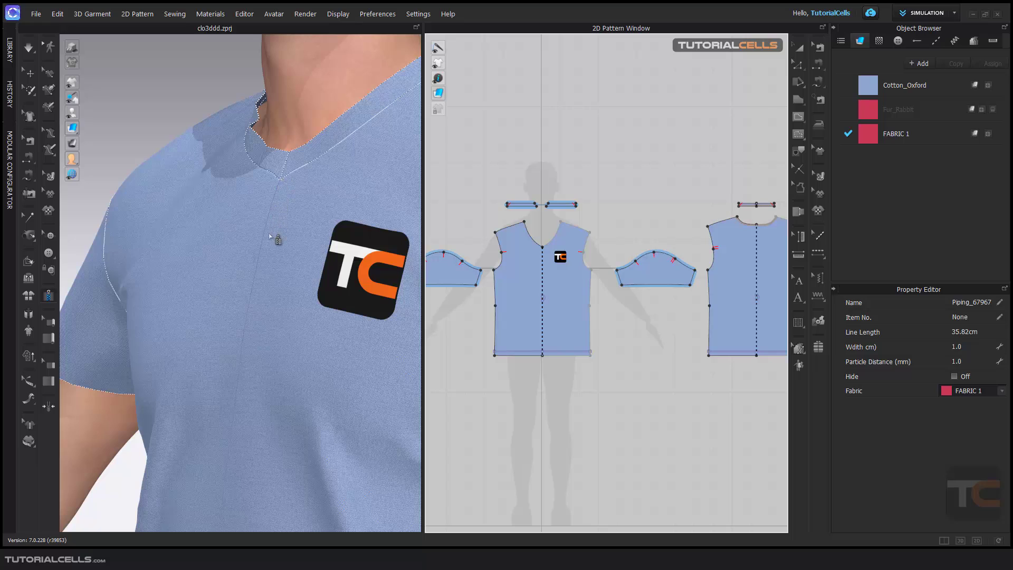
Step: Delete the seam that joins the centre-front ends of the two collar pieces
{"action": "scroll", "coordinate": [533, 230], "scroll_direction": "up", "scroll_amount": 4}
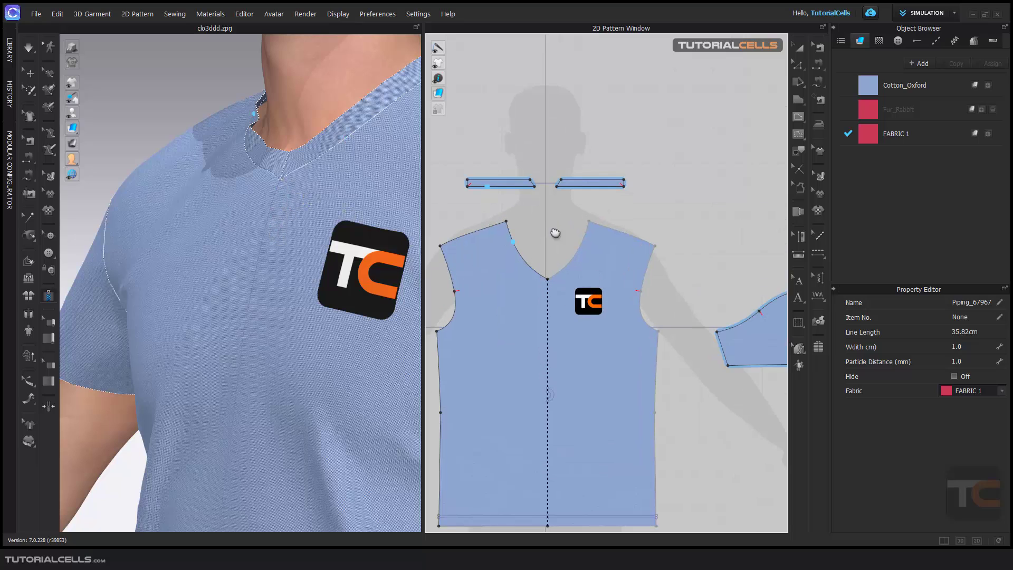
{"action": "left_click", "coordinate": [820, 47]}
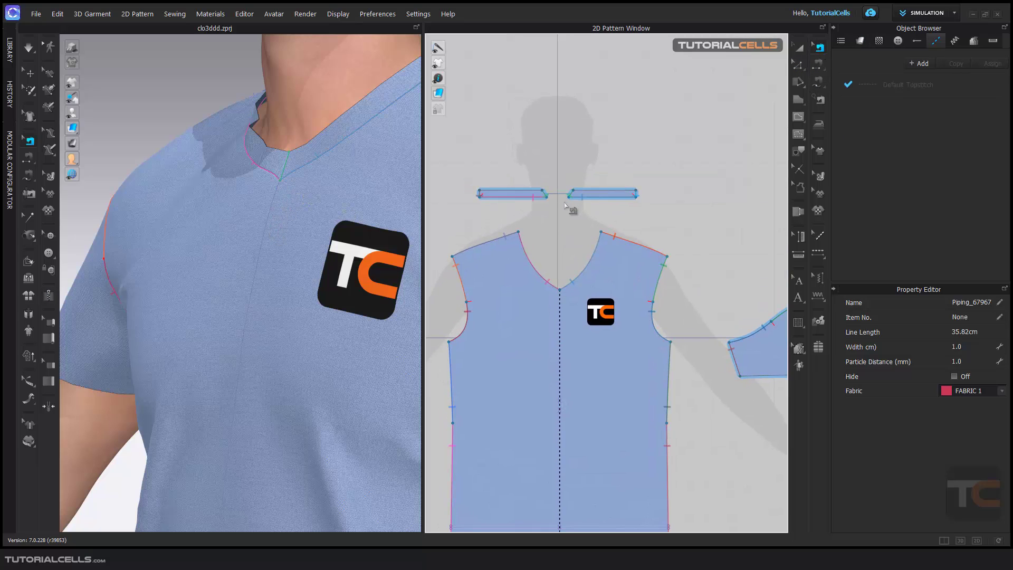
{"action": "left_click", "coordinate": [545, 195]}
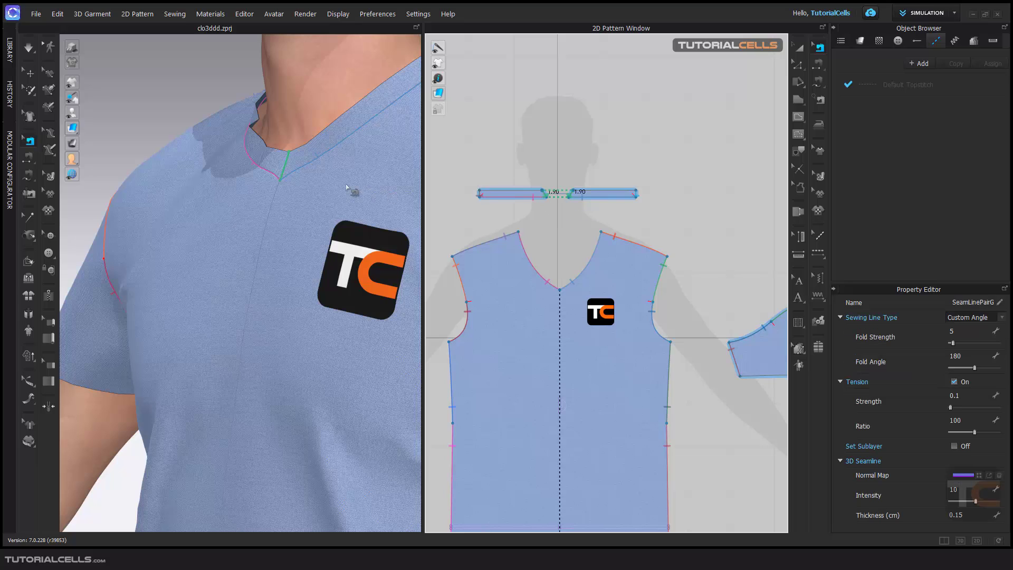
{"action": "left_click", "coordinate": [287, 165]}
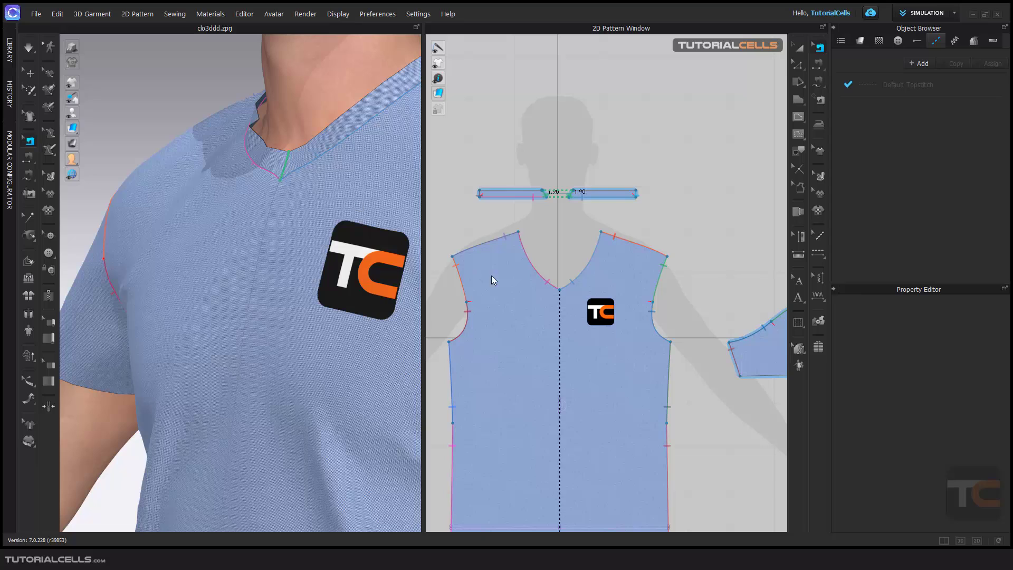
{"action": "middle_click_drag", "start_coordinate": [572, 312], "coordinate": [560, 265]}
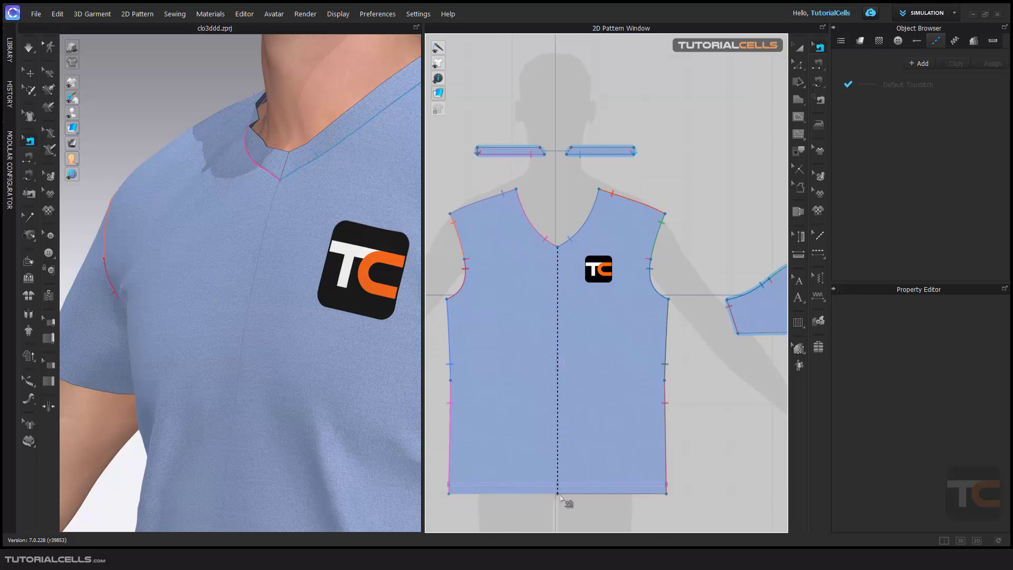
Step: Remove the linked editing between the two symmetric halves of the front shirt pattern
{"action": "scroll", "coordinate": [555, 363], "scroll_direction": "up", "scroll_amount": 3}
{"action": "scroll", "coordinate": [563, 350], "scroll_direction": "down", "scroll_amount": 3}
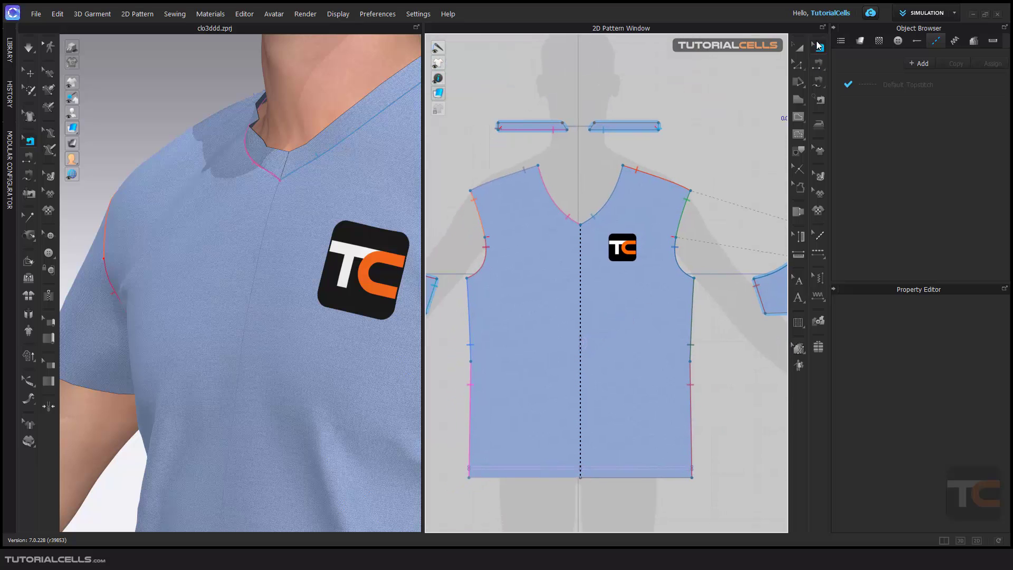
{"action": "left_click", "coordinate": [799, 48]}
{"action": "left_click", "coordinate": [612, 298]}
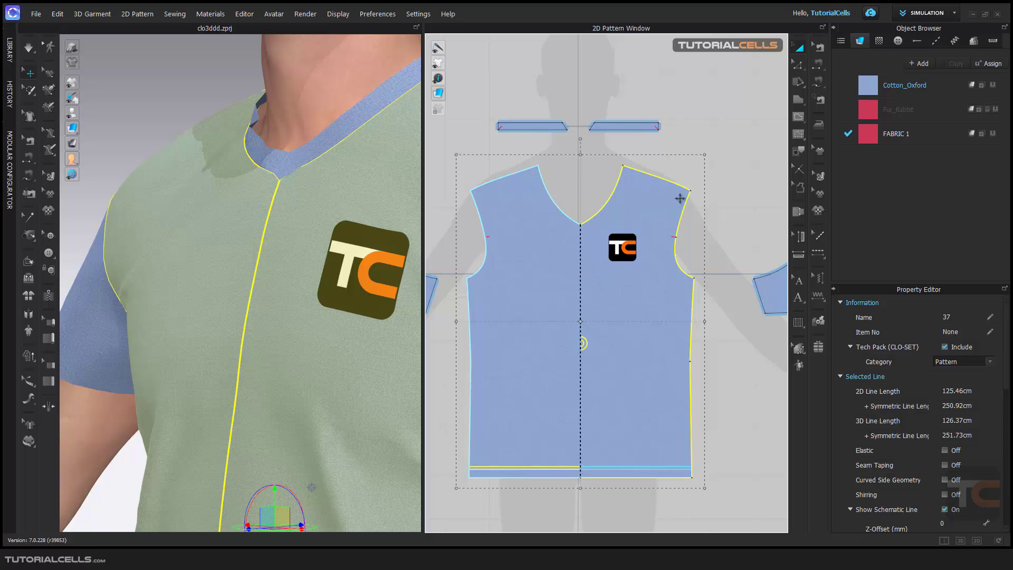
{"action": "right_click", "coordinate": [653, 200]}
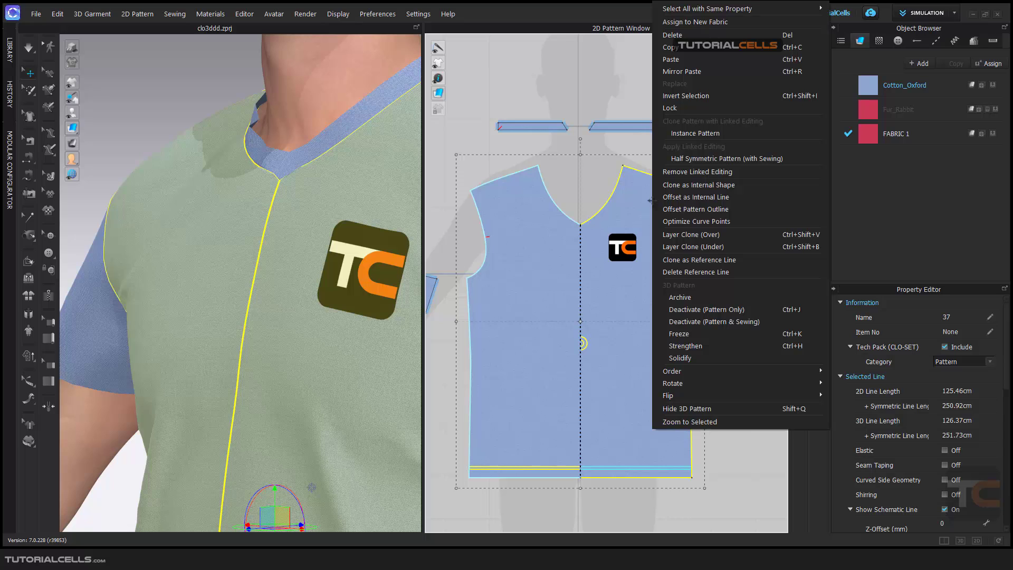
{"action": "left_click", "coordinate": [675, 172]}
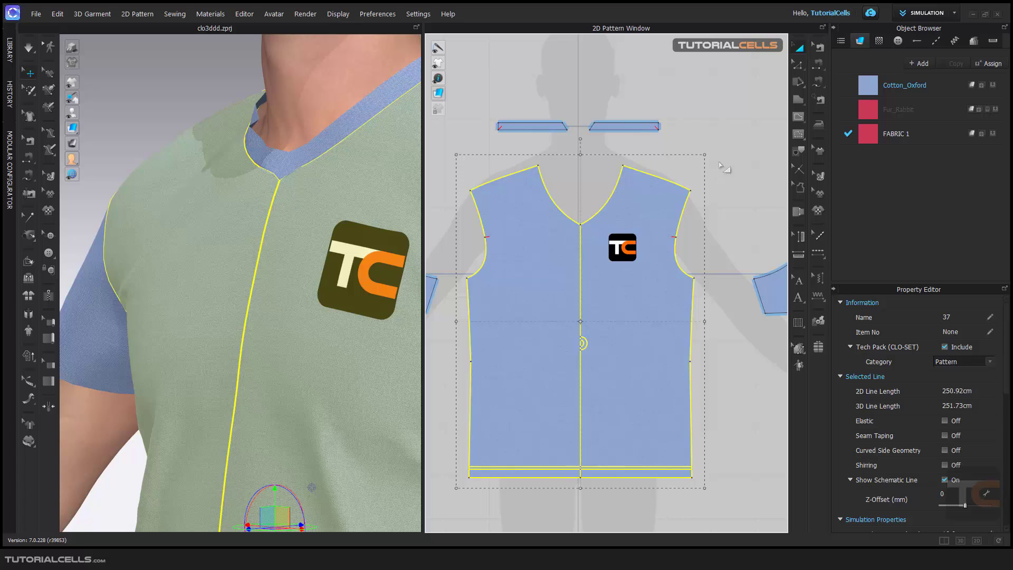
{"action": "left_click", "coordinate": [726, 169]}
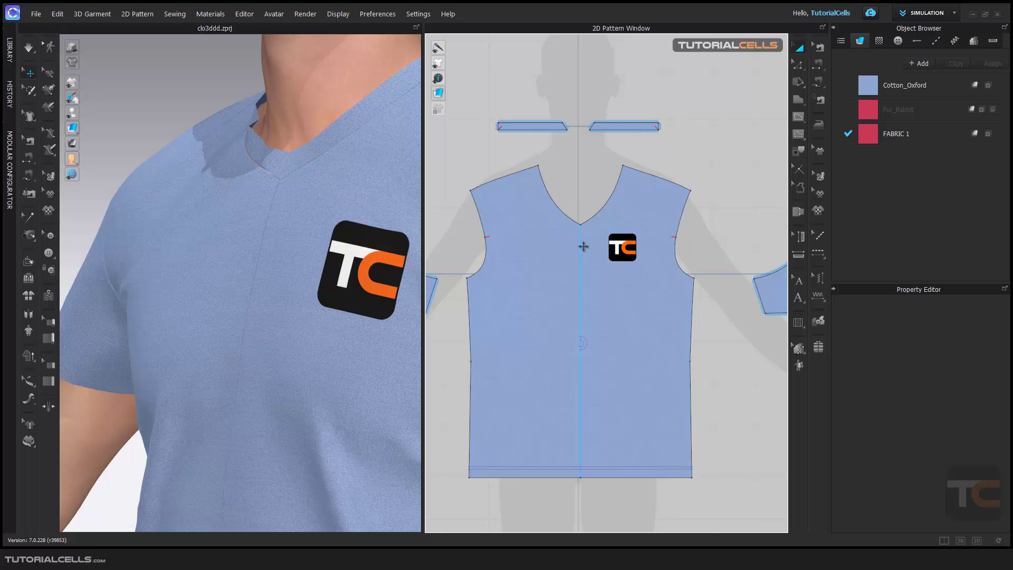
Step: Delete the vertical baseline running down the centre of the front shirt pattern
{"action": "key", "text": "z"}
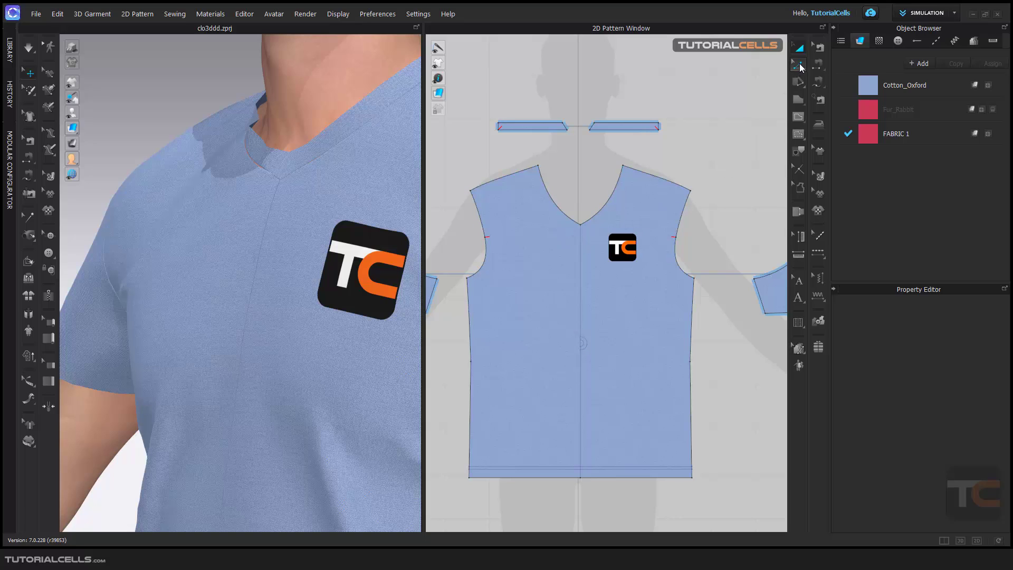
{"action": "left_click", "coordinate": [581, 242]}
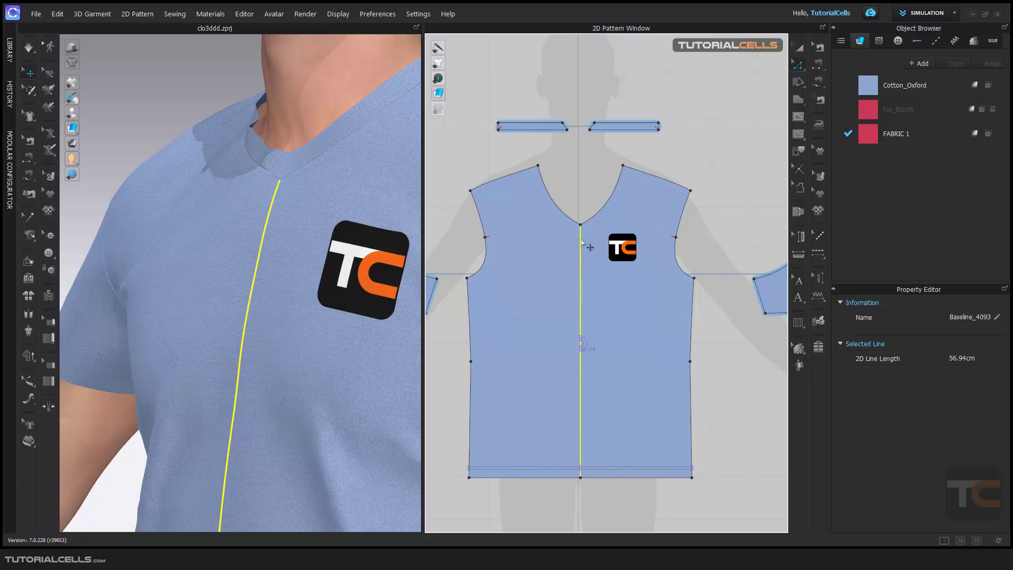
{"action": "right_click", "coordinate": [583, 242]}
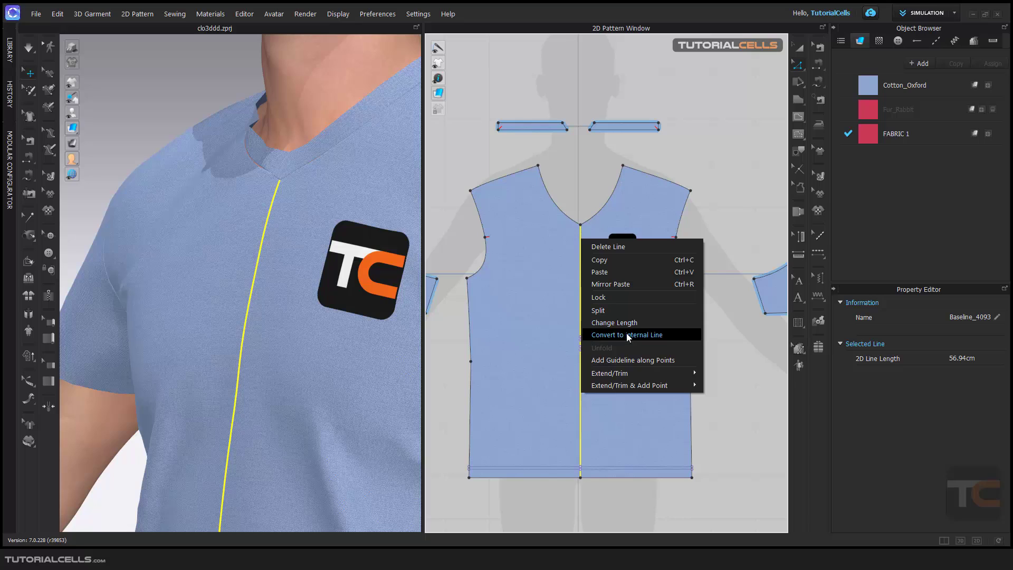
{"action": "left_click", "coordinate": [731, 202]}
{"action": "left_click", "coordinate": [581, 235]}
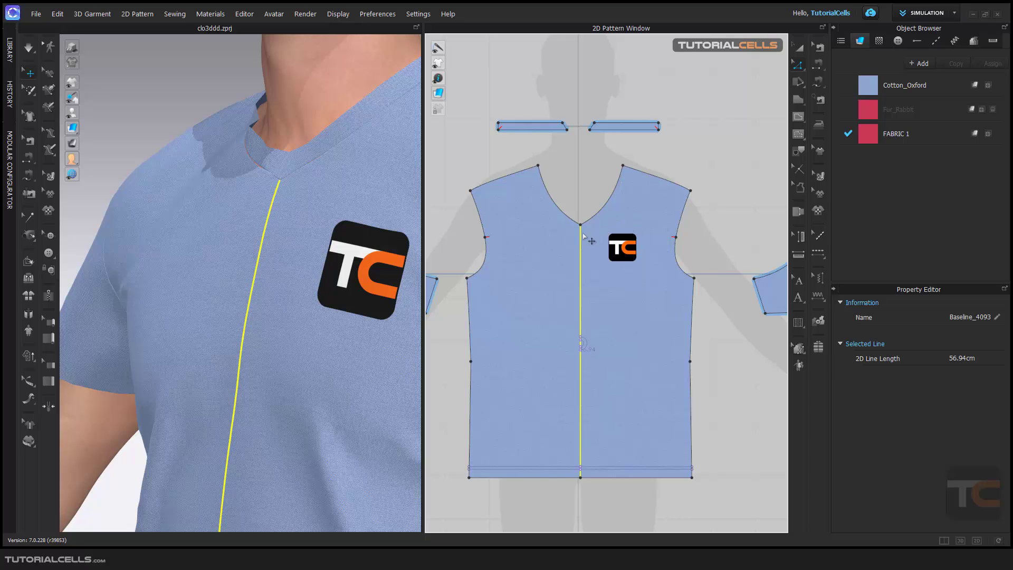
{"action": "key", "text": "Delete"}
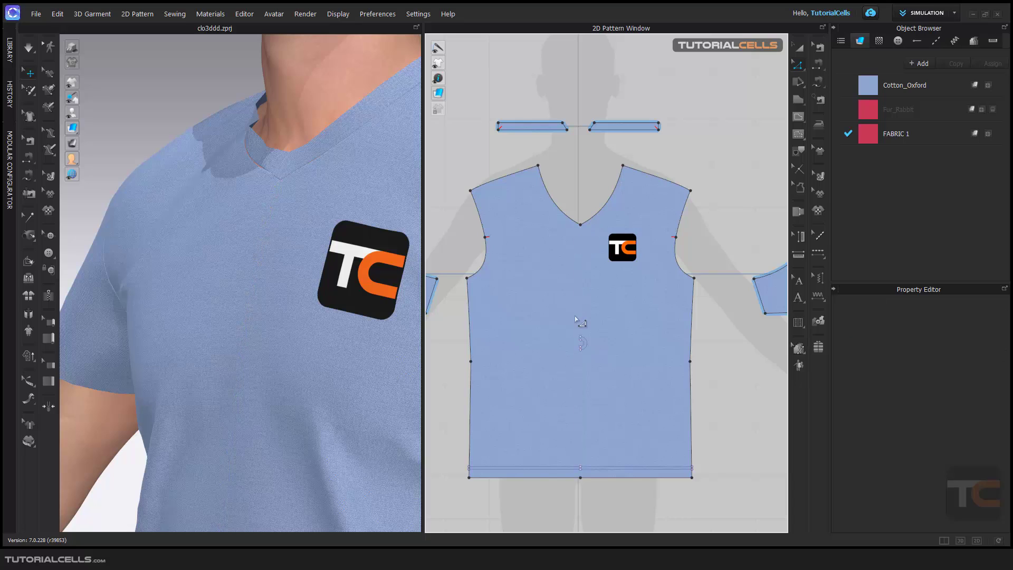
Step: Draw an internal line on the front pattern from the V-neck point straight down to the hem's midpoint
{"action": "left_click", "coordinate": [799, 116]}
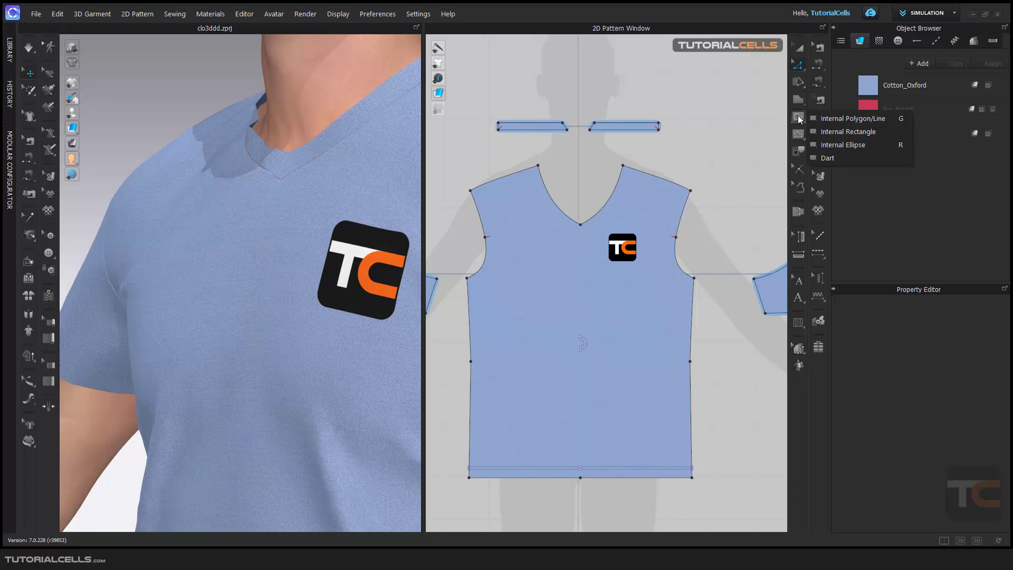
{"action": "left_click", "coordinate": [825, 119]}
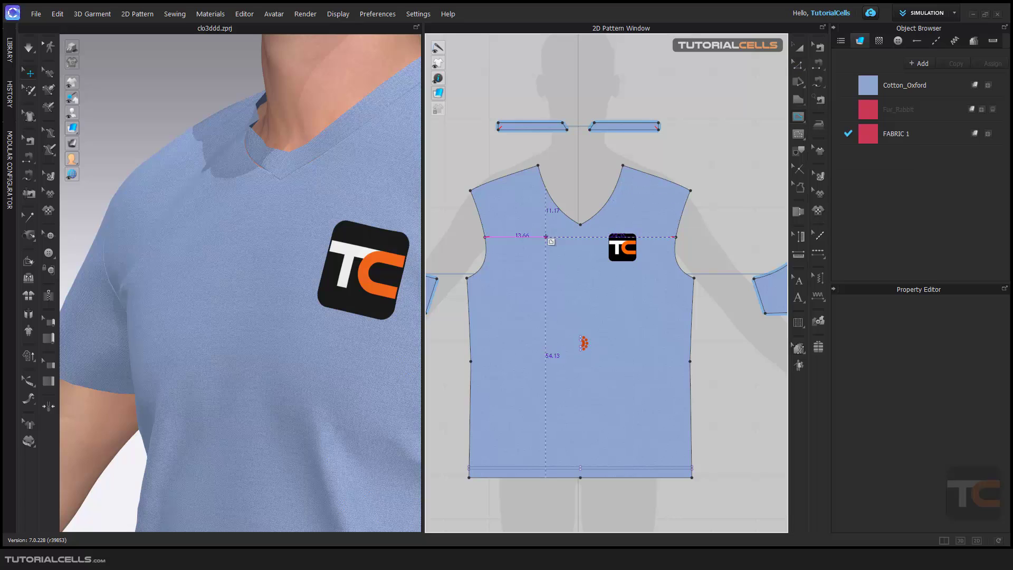
{"action": "left_click", "coordinate": [580, 223]}
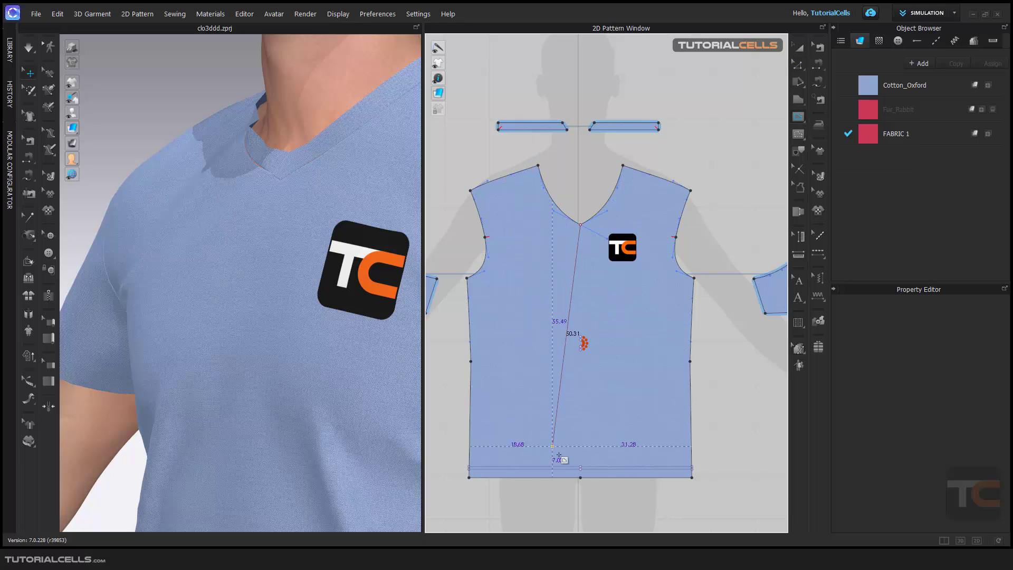
{"action": "double_click", "coordinate": [580, 478]}
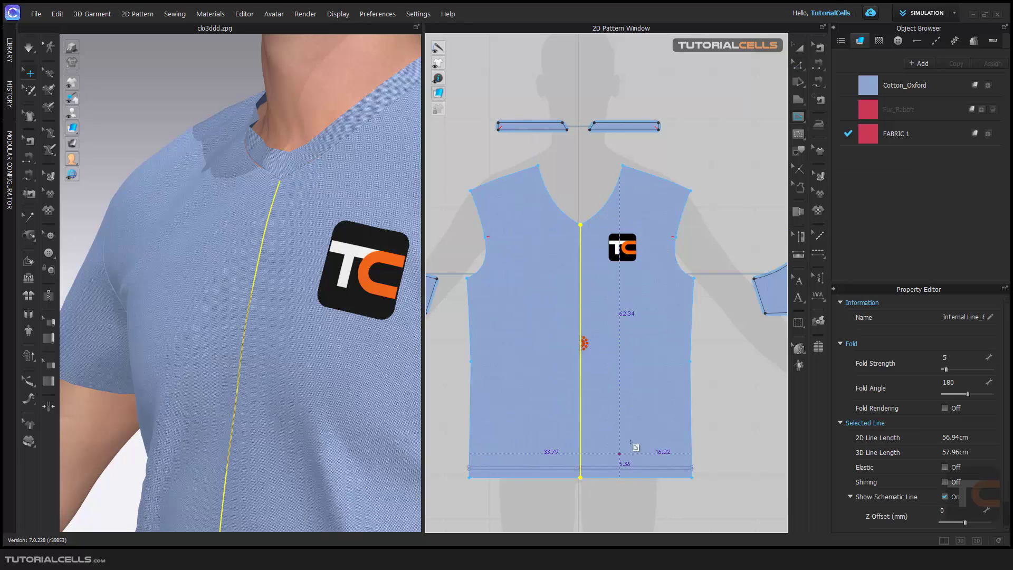
Step: Cut the front pattern into two panels along the centre internal line, without sewing them together
{"action": "left_click", "coordinate": [798, 64]}
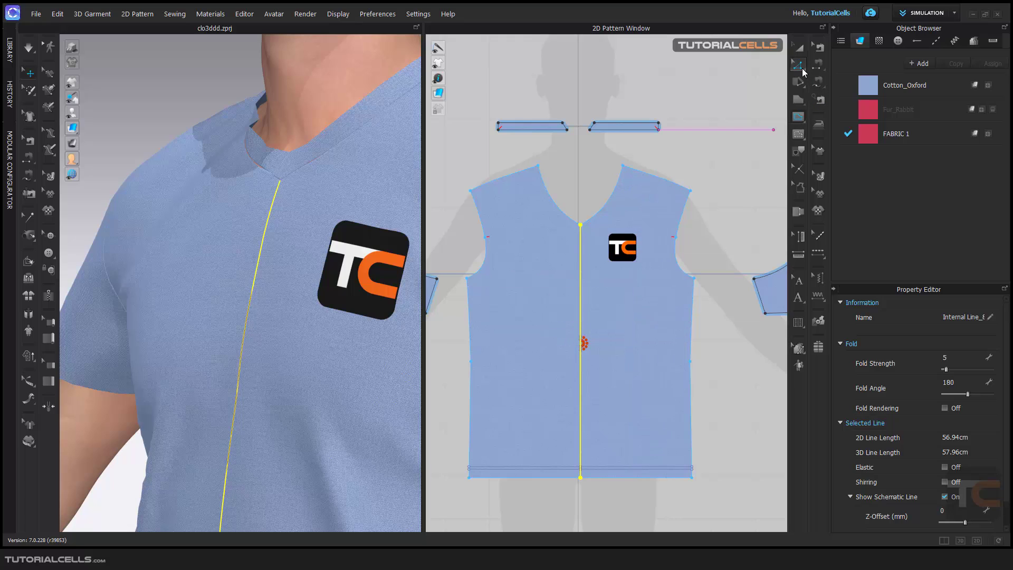
{"action": "right_click", "coordinate": [582, 255]}
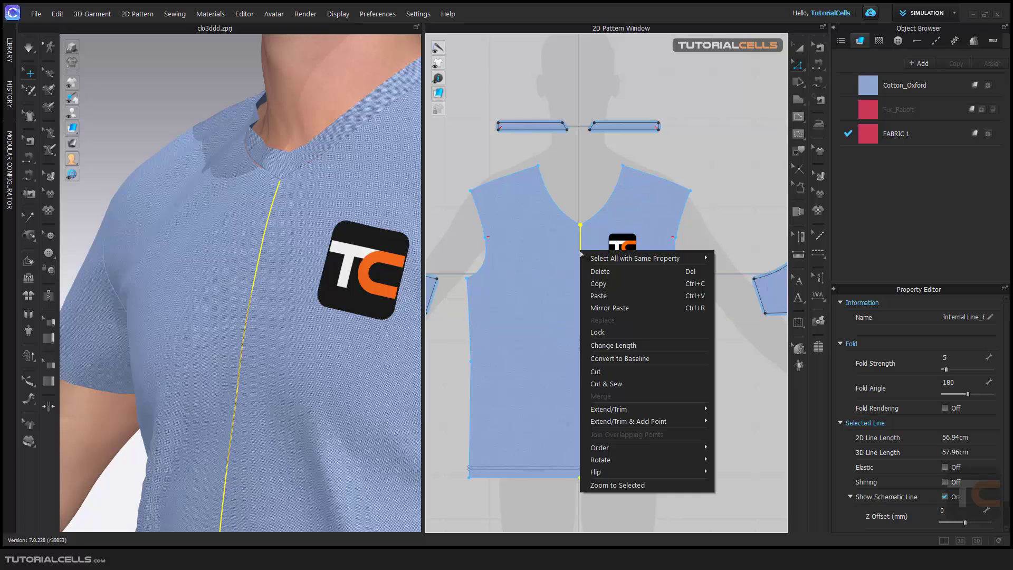
{"action": "left_click", "coordinate": [606, 372]}
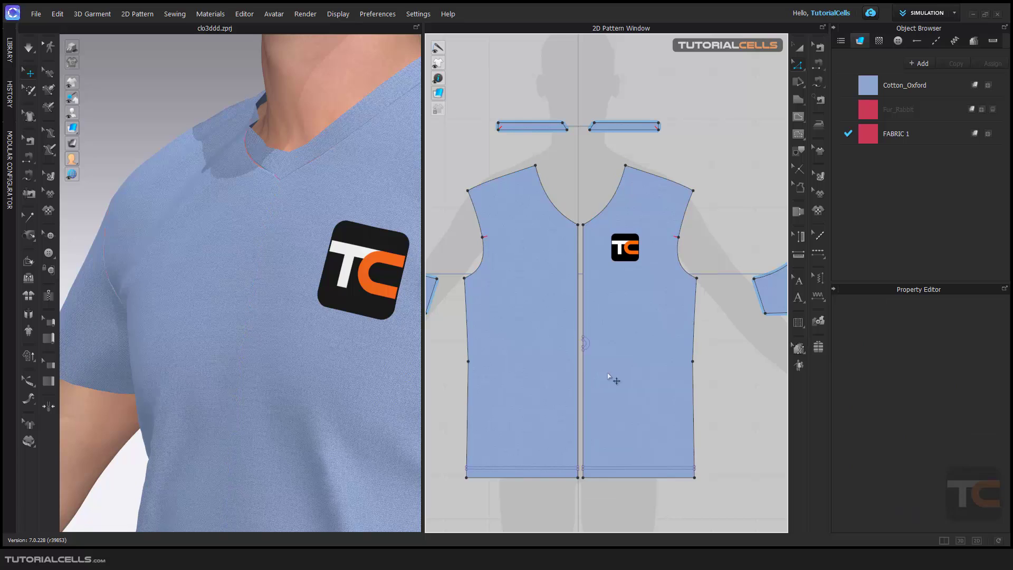
Step: Simulate the garment so the cut front panels separate on the avatar, and stop the simulation
{"action": "scroll", "coordinate": [264, 219], "scroll_direction": "down", "scroll_amount": 2}
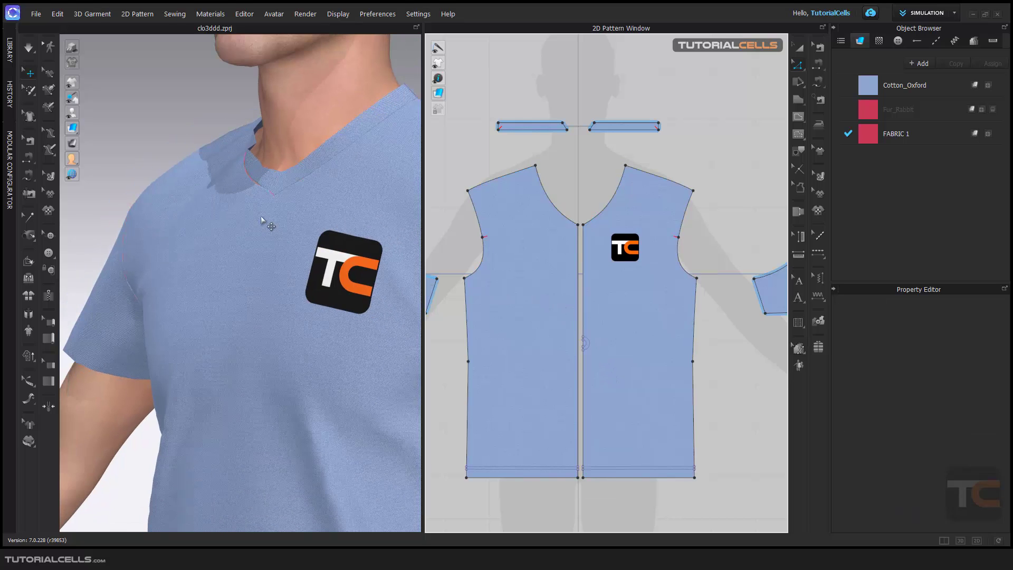
{"action": "key", "text": "space"}
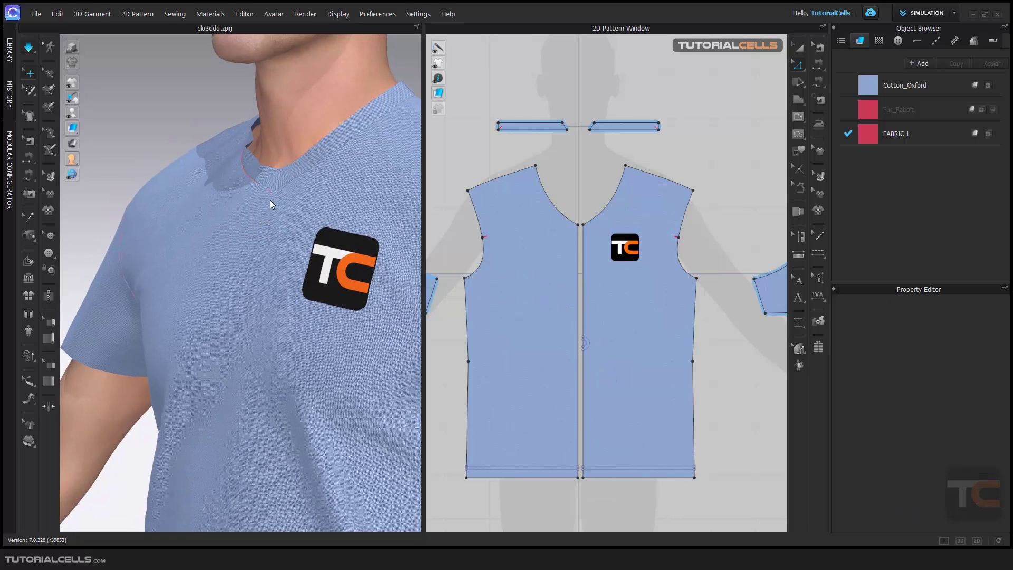
{"action": "right_click_drag", "start_coordinate": [274, 228], "coordinate": [307, 237]}
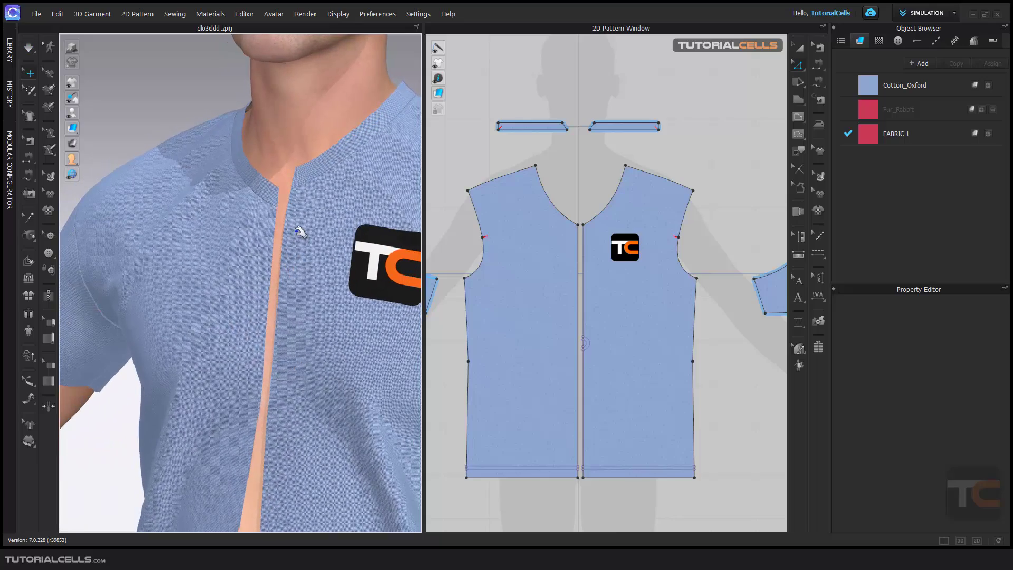
{"action": "key", "text": "space"}
{"action": "middle_click_drag", "start_coordinate": [294, 225], "coordinate": [275, 197]}
{"action": "scroll", "coordinate": [274, 197], "scroll_direction": "down", "scroll_amount": 3}
{"action": "scroll", "coordinate": [269, 207], "scroll_direction": "up", "scroll_amount": 3}
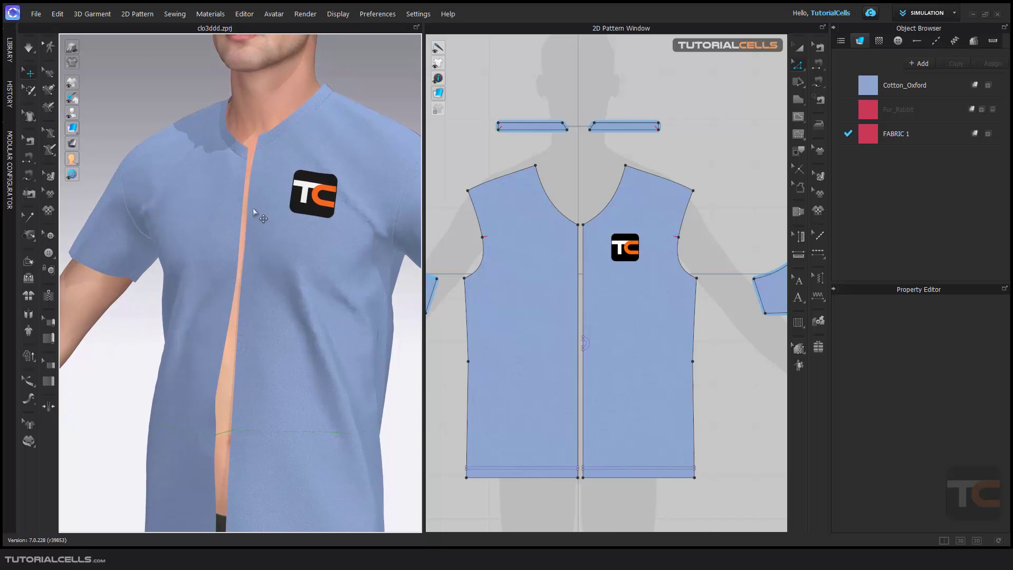
Step: Using the Zipper tool, create the first zipper side along the centre edge of the panel without the logo, from neckline to hem
{"action": "scroll", "coordinate": [254, 200], "scroll_direction": "up", "scroll_amount": 2}
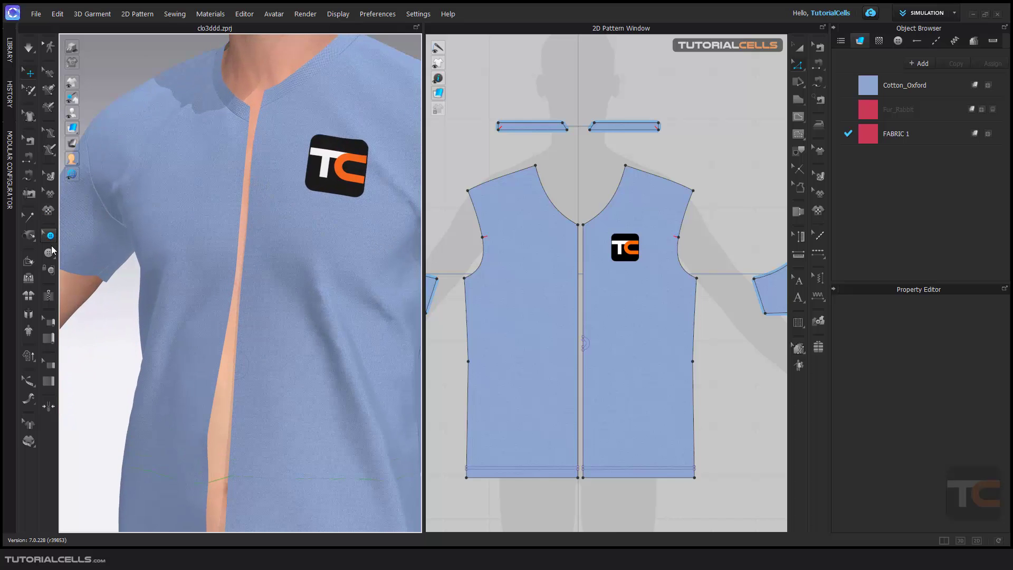
{"action": "left_click", "coordinate": [50, 300]}
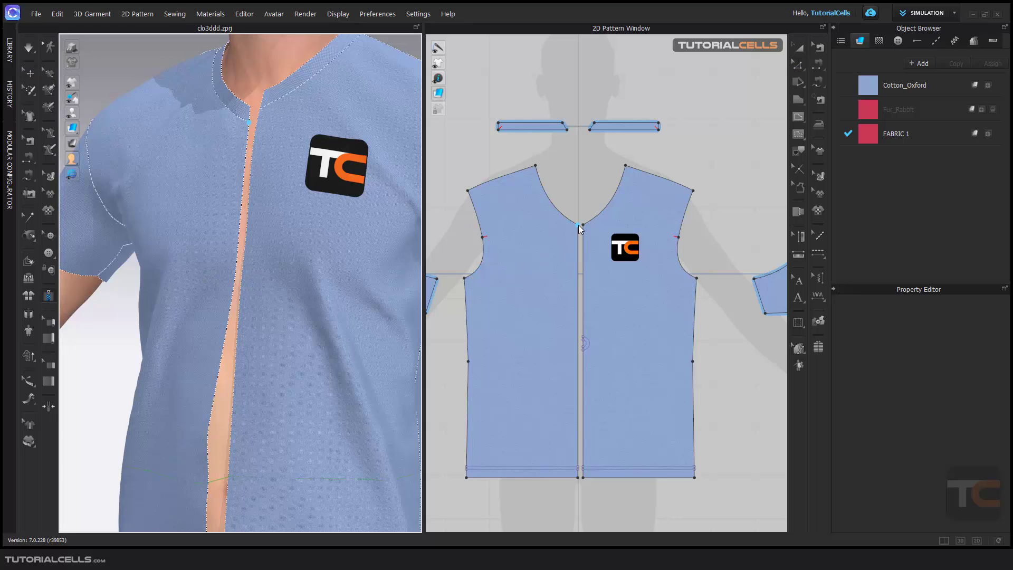
{"action": "scroll", "coordinate": [579, 226], "scroll_direction": "up", "scroll_amount": 4}
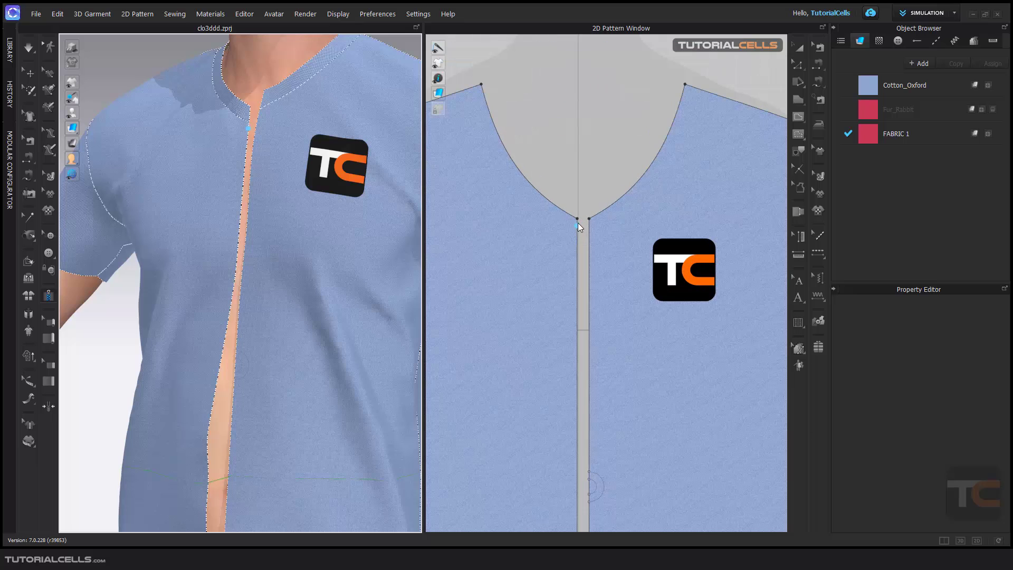
{"action": "left_click", "coordinate": [578, 219]}
{"action": "middle_click_drag", "start_coordinate": [536, 386], "coordinate": [573, 283]}
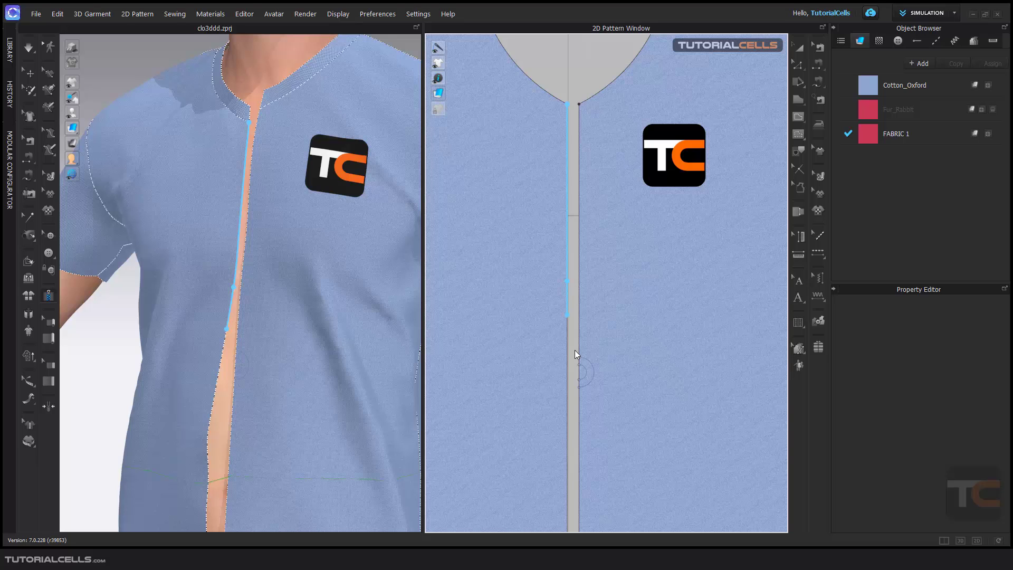
{"action": "middle_click_drag", "start_coordinate": [564, 395], "coordinate": [570, 267]}
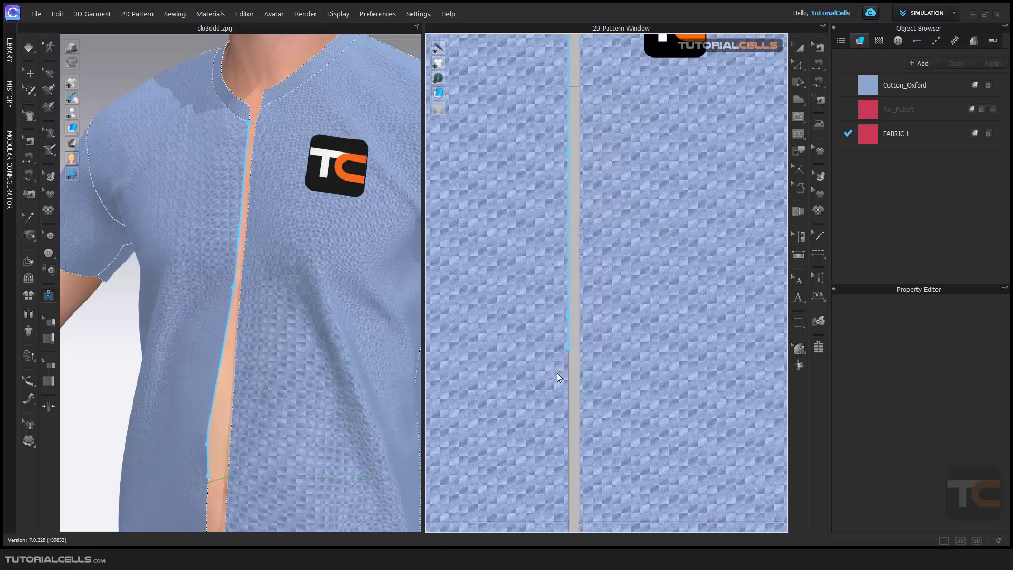
{"action": "middle_click_drag", "start_coordinate": [566, 440], "coordinate": [568, 297]}
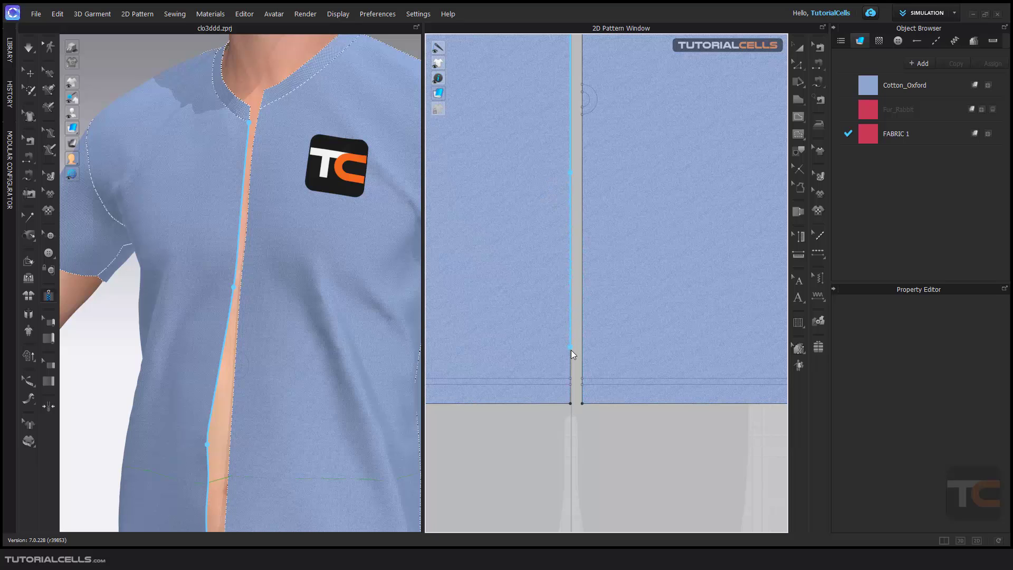
{"action": "scroll", "coordinate": [570, 379], "scroll_direction": "up", "scroll_amount": 3}
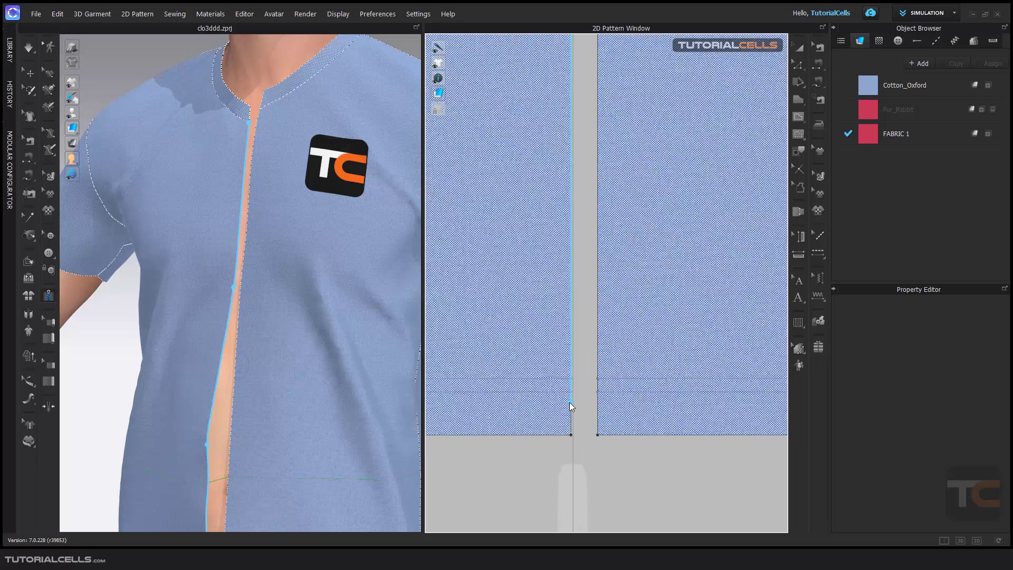
{"action": "left_click", "coordinate": [572, 435]}
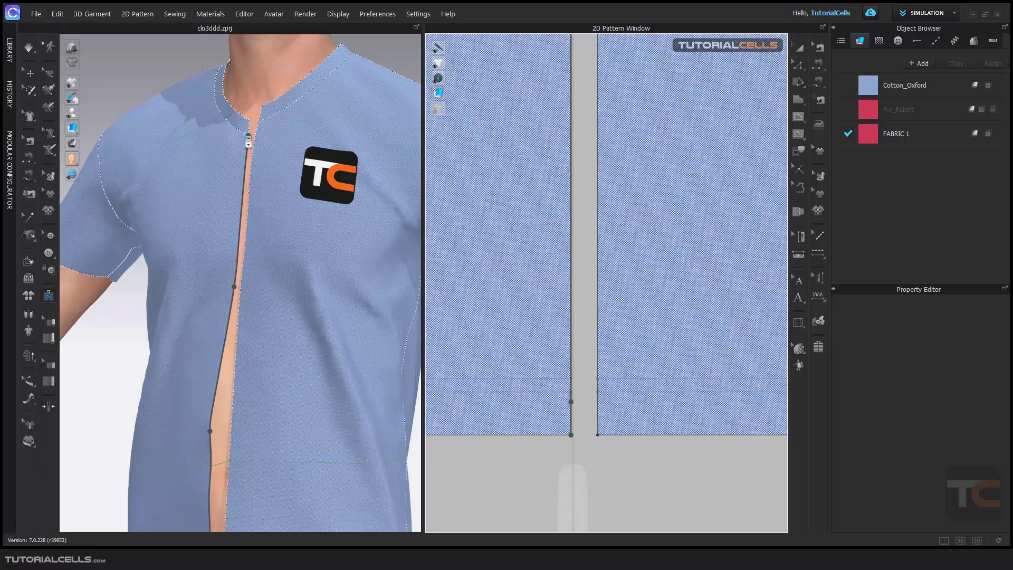
Step: Create the second zipper side along the centre edge of the logo panel, from neckline to hem, completing the zipper
{"action": "middle_click_drag", "start_coordinate": [674, 228], "coordinate": [666, 463]}
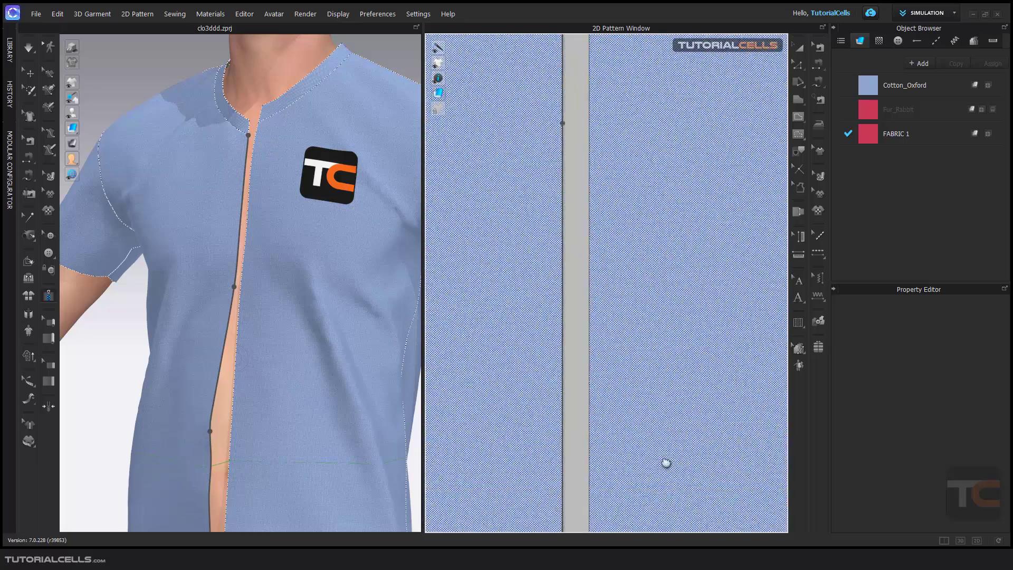
{"action": "scroll", "coordinate": [666, 463], "scroll_direction": "down", "scroll_amount": 10}
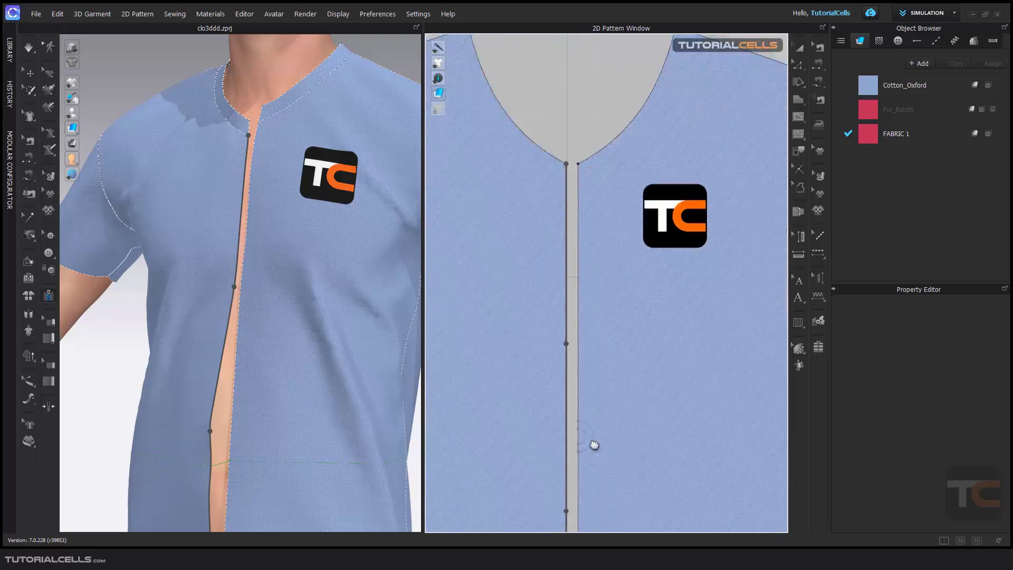
{"action": "scroll", "coordinate": [565, 187], "scroll_direction": "up", "scroll_amount": 5}
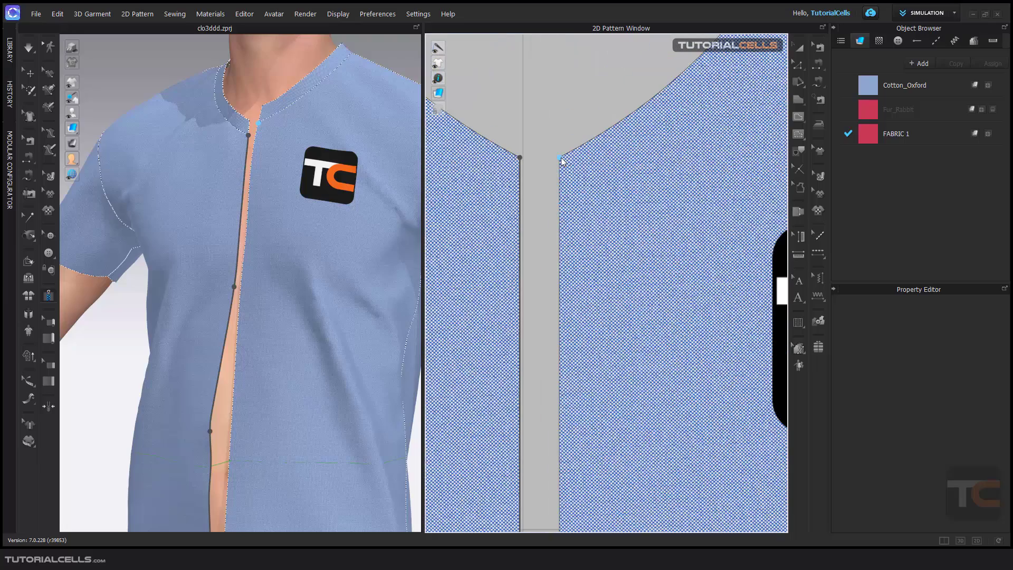
{"action": "middle_click_drag", "start_coordinate": [602, 474], "coordinate": [579, 109]}
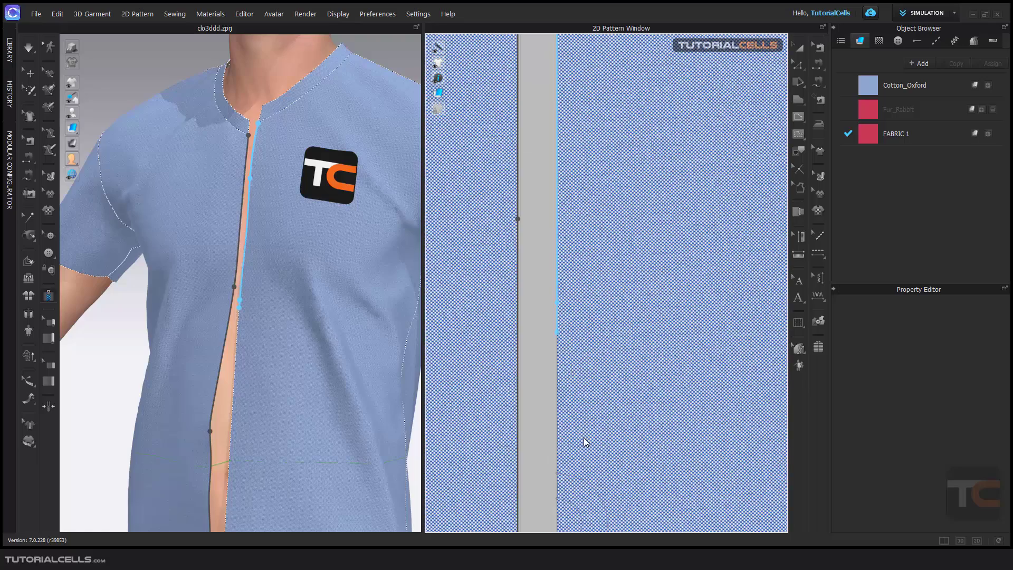
{"action": "middle_click_drag", "start_coordinate": [565, 199], "coordinate": [580, 222]}
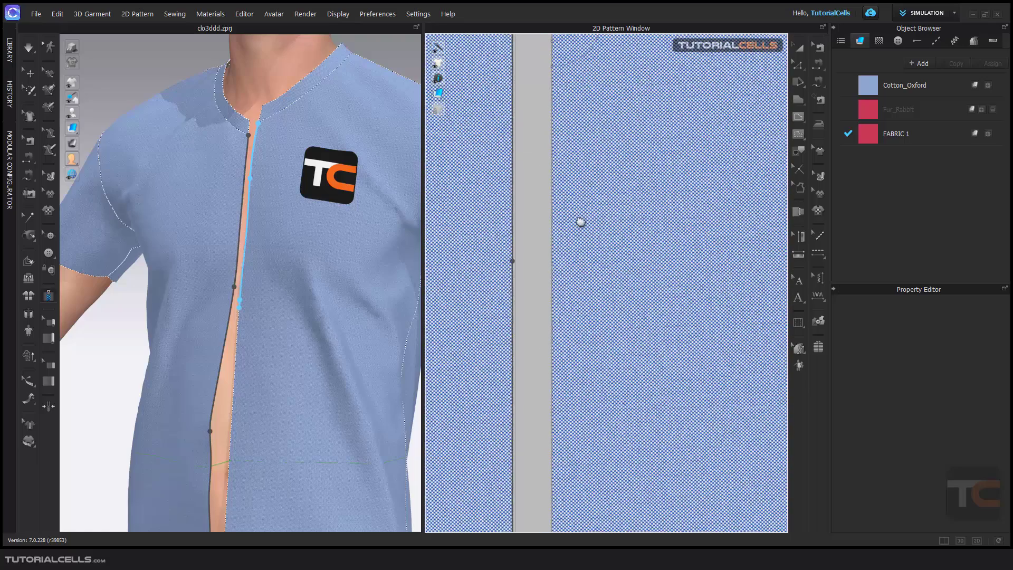
{"action": "middle_click_drag", "start_coordinate": [552, 369], "coordinate": [575, 206]}
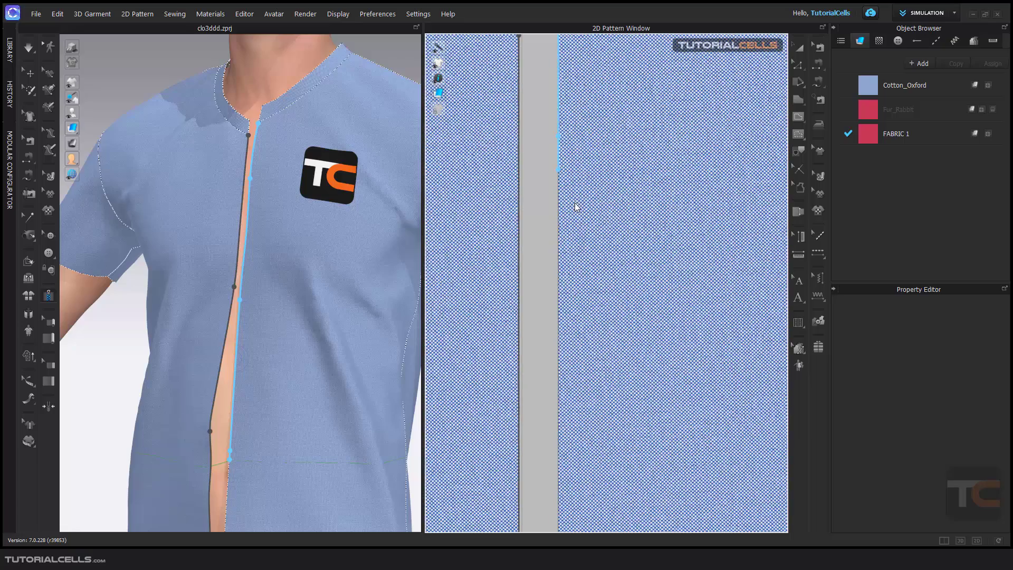
{"action": "middle_click_drag", "start_coordinate": [586, 431], "coordinate": [585, 255]}
{"action": "scroll", "coordinate": [571, 248], "scroll_direction": "up", "scroll_amount": 3}
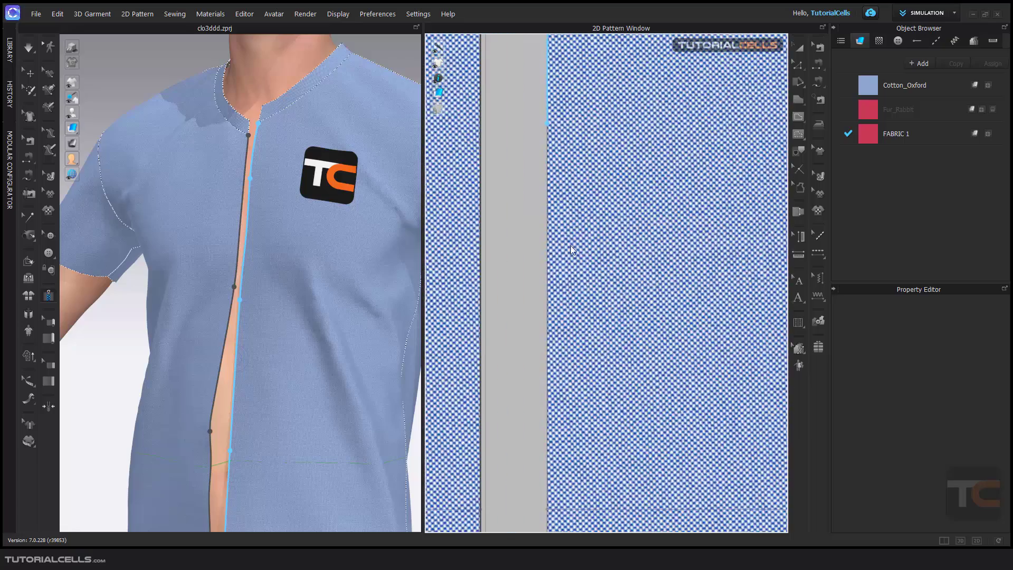
{"action": "scroll", "coordinate": [571, 248], "scroll_direction": "down", "scroll_amount": 3}
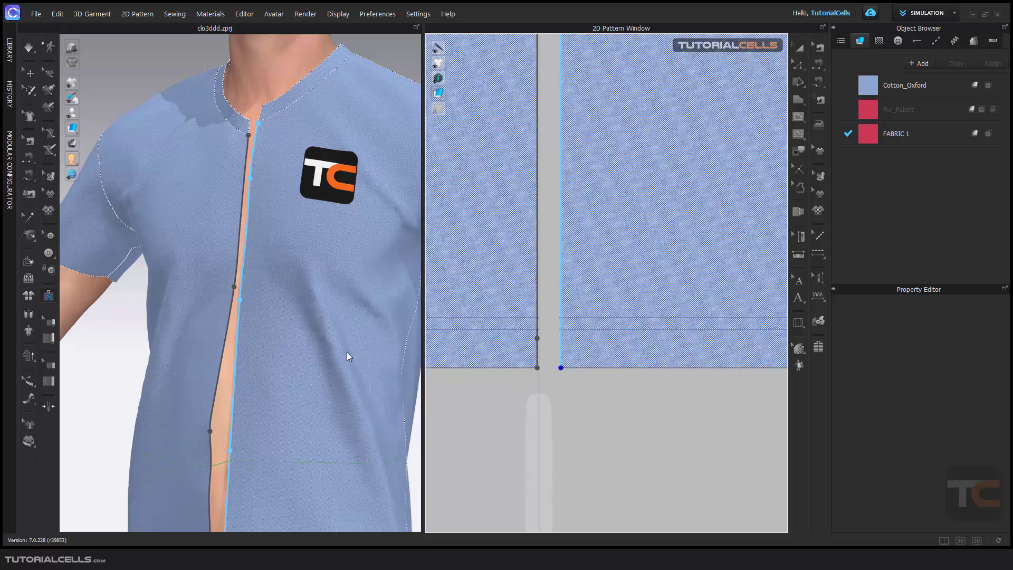
{"action": "double_click", "coordinate": [239, 286]}
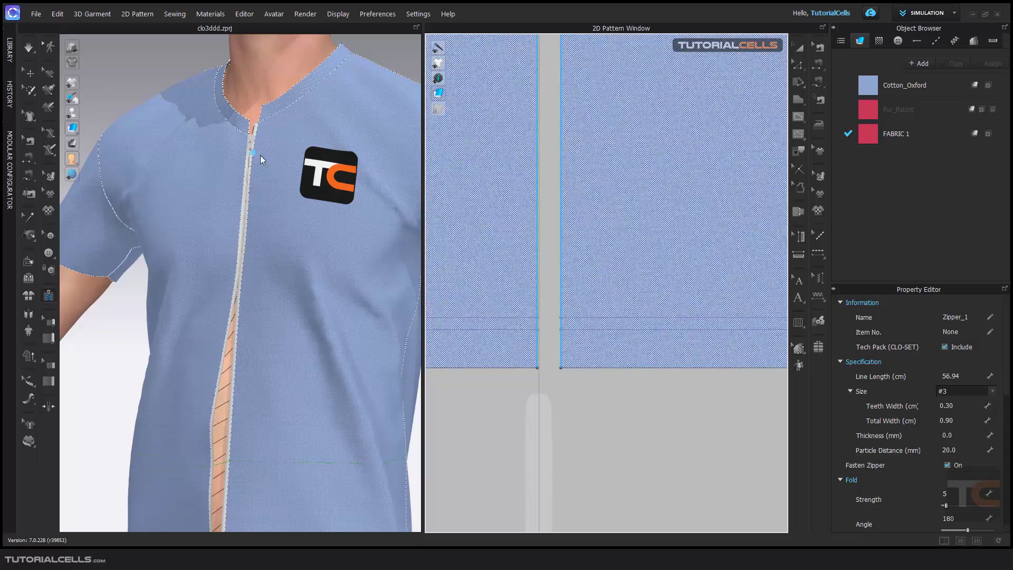
Step: Simulate the garment so the zipper pulls the two front panels together, stop the simulation, and select the zipper slider
{"action": "scroll", "coordinate": [260, 155], "scroll_direction": "up", "scroll_amount": 5}
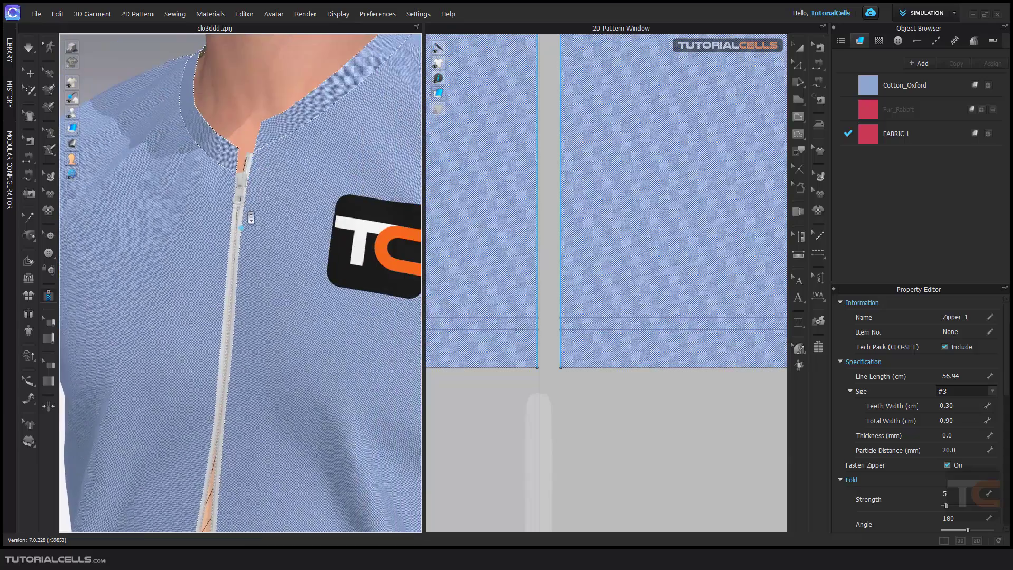
{"action": "scroll", "coordinate": [248, 211], "scroll_direction": "up", "scroll_amount": 3}
{"action": "key", "text": "q"}
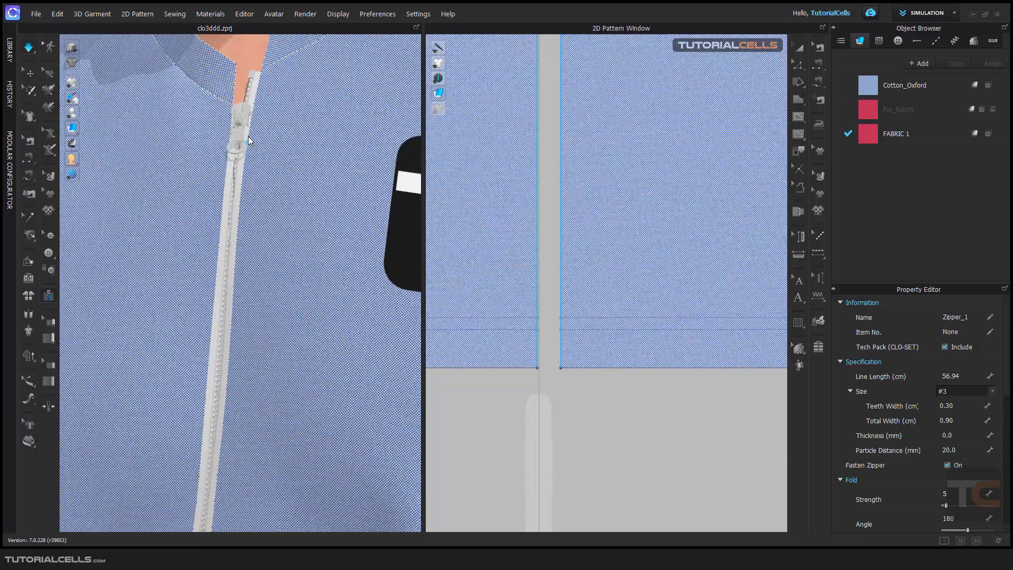
{"action": "left_click", "coordinate": [248, 140]}
{"action": "right_click_drag", "start_coordinate": [236, 132], "coordinate": [241, 101]}
{"action": "left_click", "coordinate": [230, 121]}
{"action": "scroll", "coordinate": [241, 100], "scroll_direction": "up", "scroll_amount": 2}
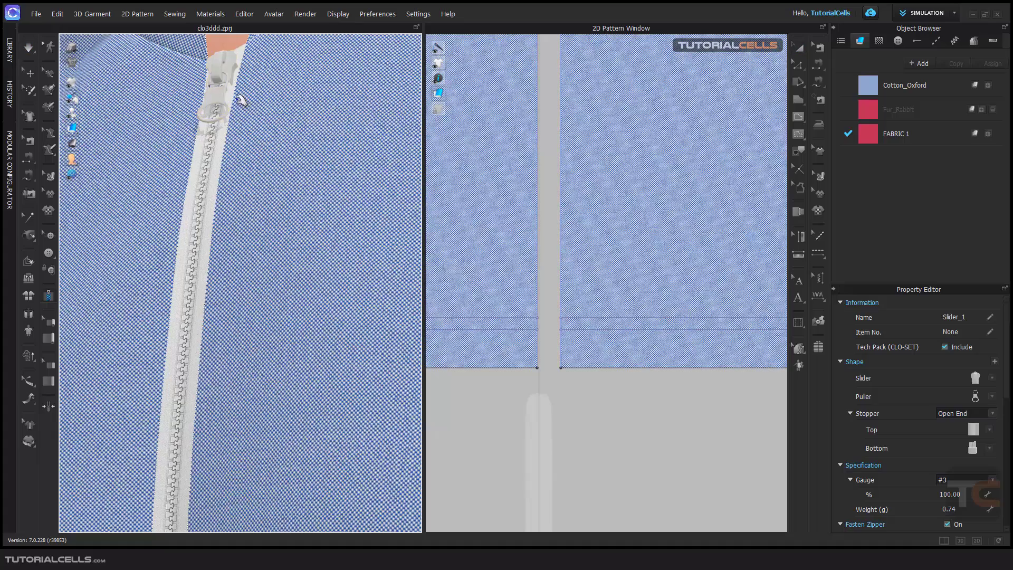
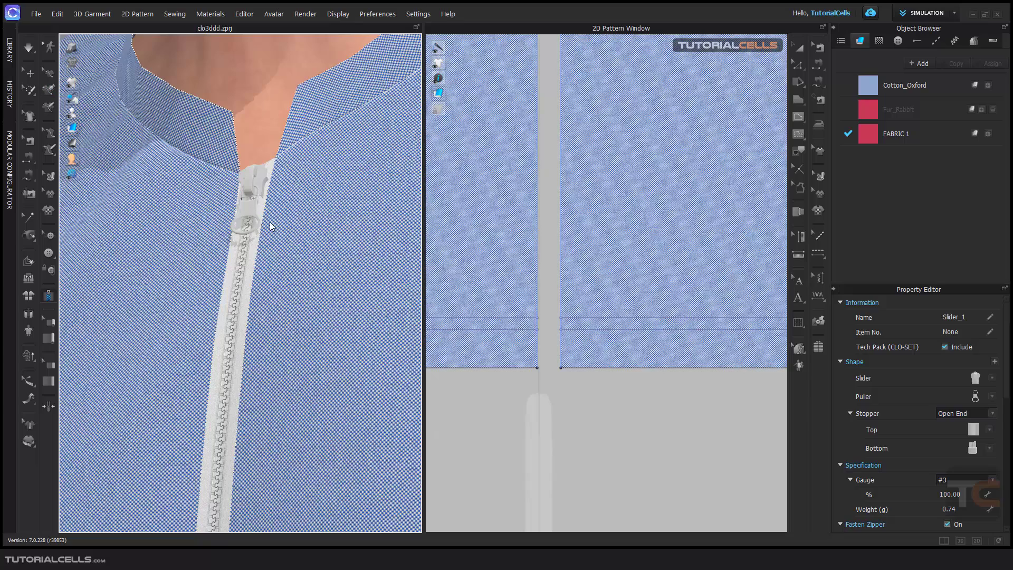
{"action": "scroll", "coordinate": [273, 228], "scroll_direction": "down", "scroll_amount": 2}
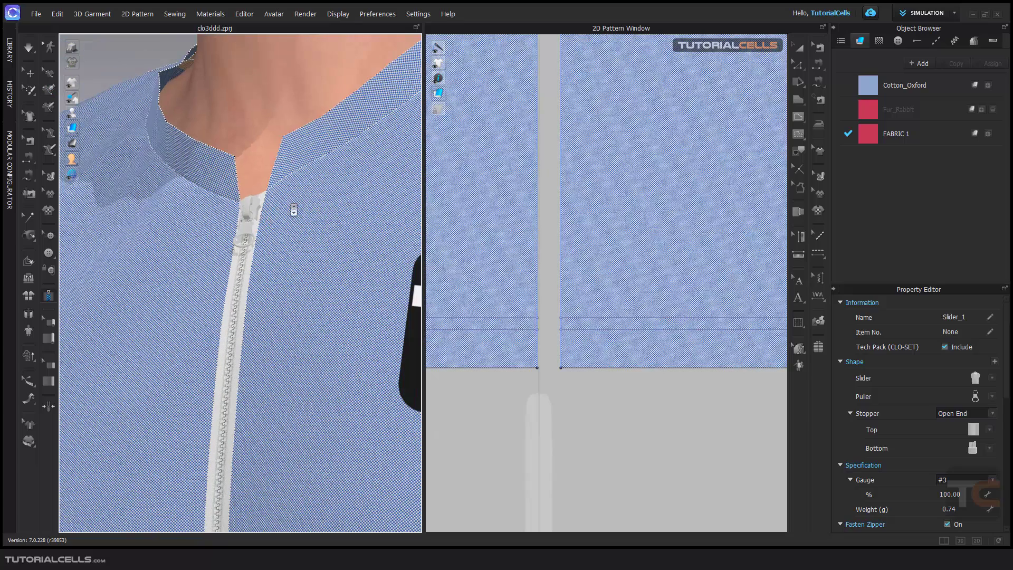
Step: Using Select/Move, reposition the zipper slider from the neckline down to chest level
{"action": "left_click", "coordinate": [30, 73]}
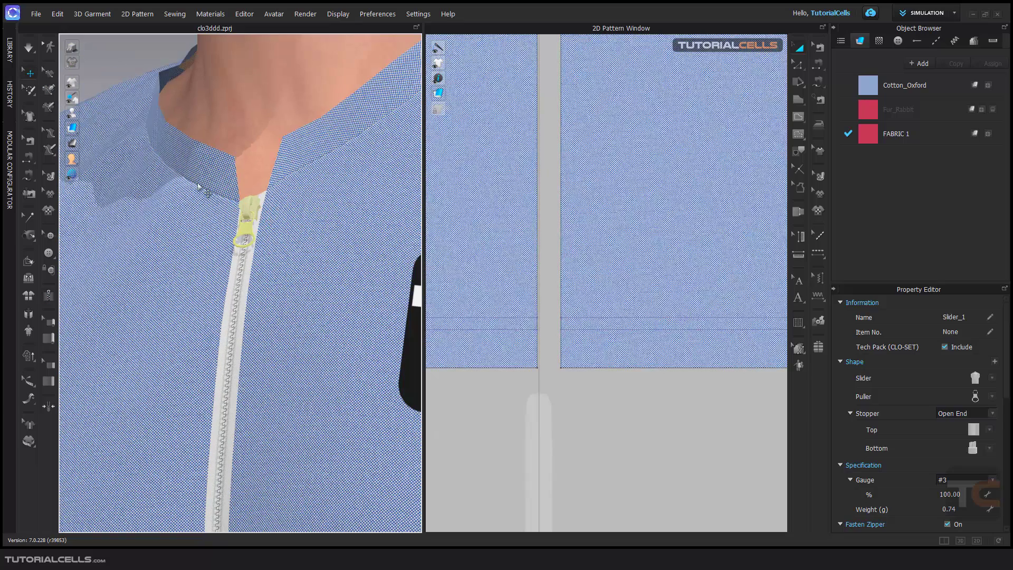
{"action": "left_click", "coordinate": [253, 210]}
{"action": "left_click_drag", "start_coordinate": [863, 283], "coordinate": [873, 221]}
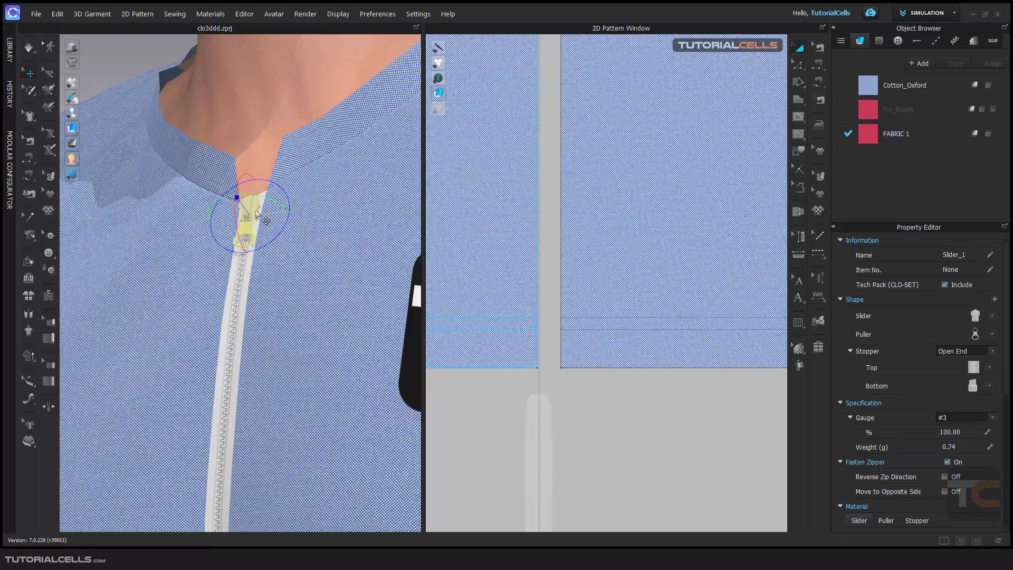
{"action": "left_click", "coordinate": [257, 214]}
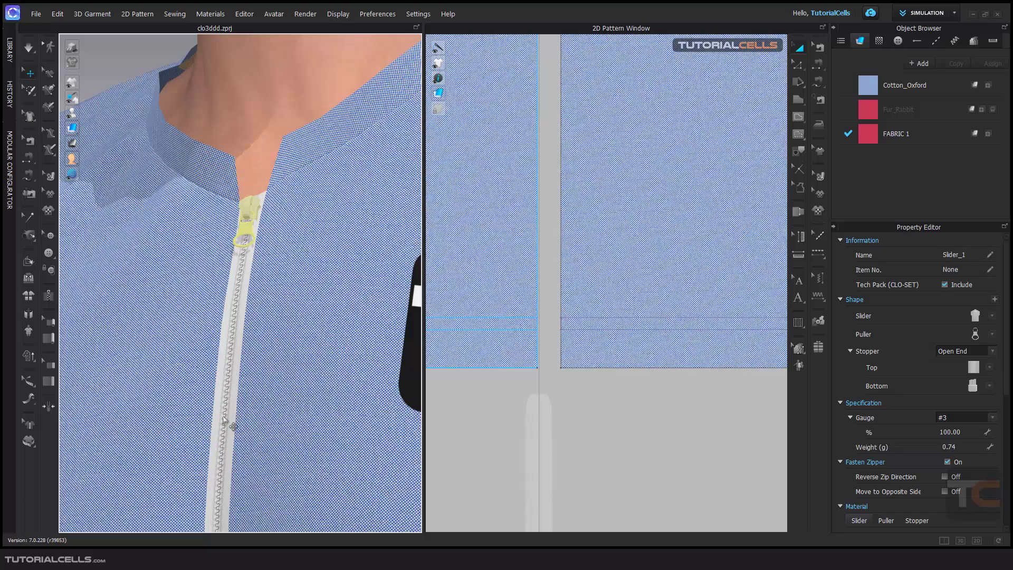
{"action": "left_click", "coordinate": [228, 417]}
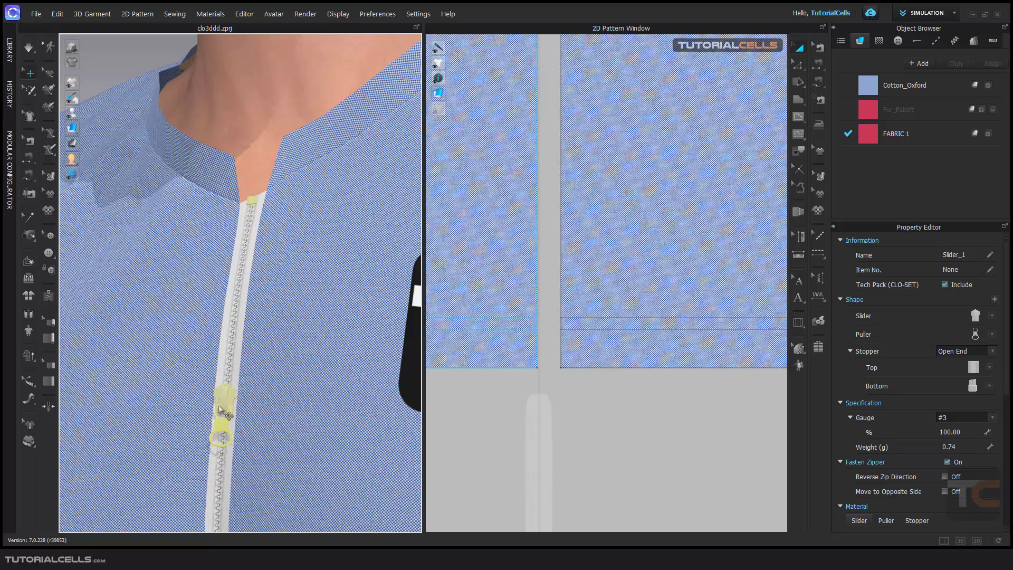
Step: Simulate the garment so the front opens above the lowered slider, and stop the simulation
{"action": "key", "text": "q"}
{"action": "key", "text": "space"}
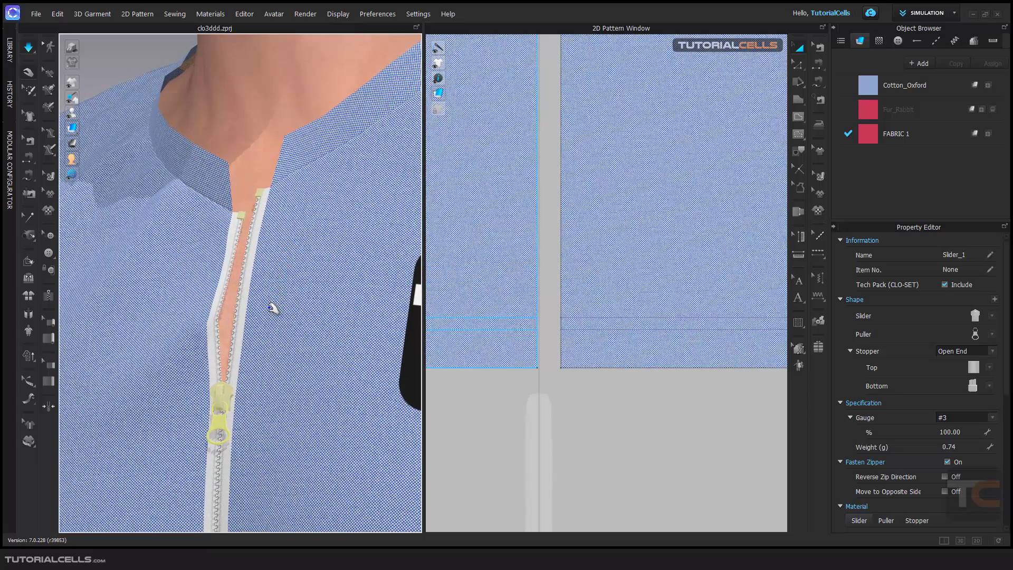
{"action": "middle_click_drag", "start_coordinate": [262, 314], "coordinate": [270, 251]}
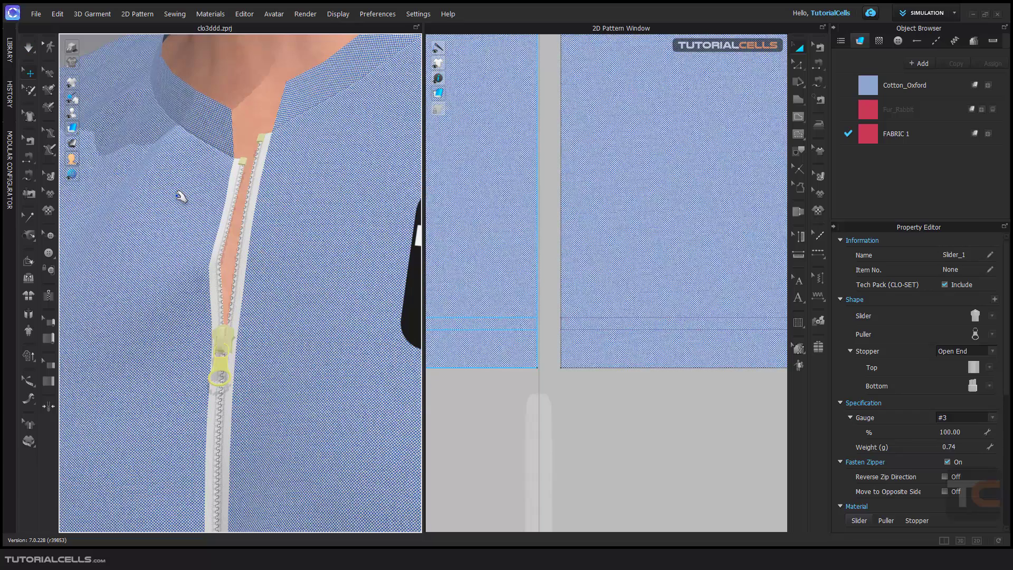
Step: Select the zipper and examine its line length among its specifications
{"action": "left_click", "coordinate": [242, 213]}
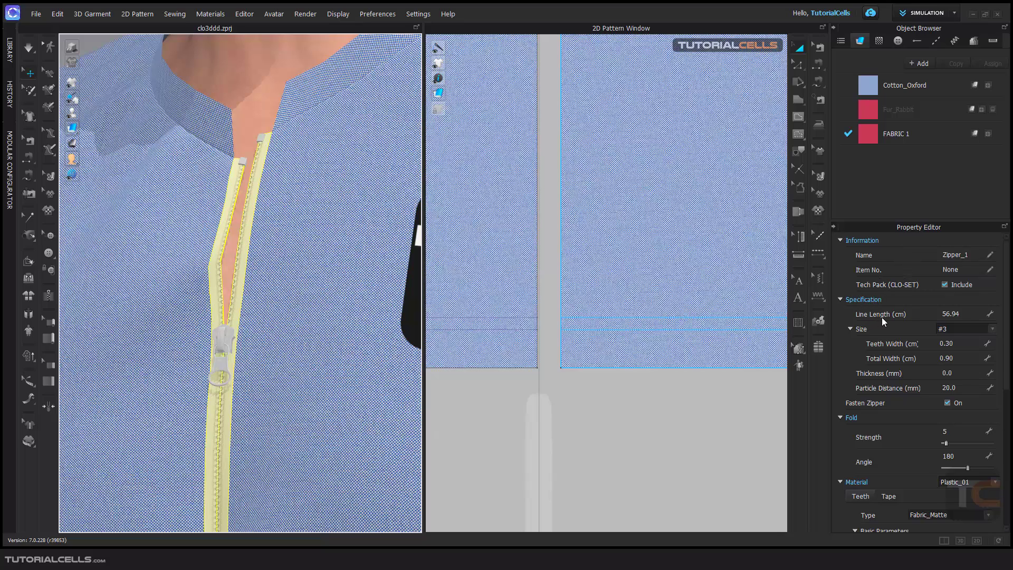
{"action": "left_click", "coordinate": [949, 315]}
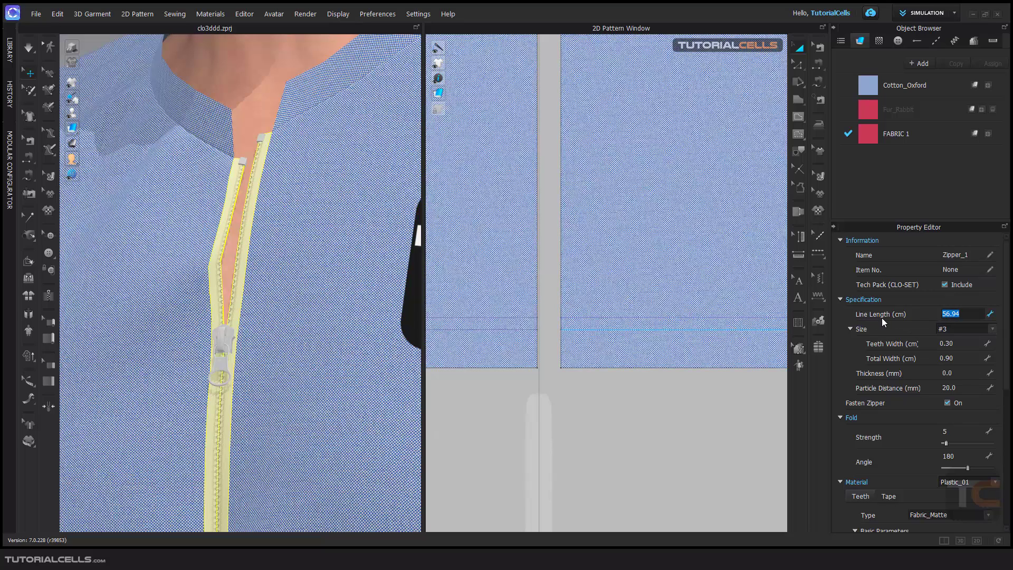
{"action": "left_click", "coordinate": [915, 316]}
Step: Try size #5 on the zipper and restore size #3
{"action": "left_click", "coordinate": [988, 330]}
{"action": "left_click", "coordinate": [950, 353]}
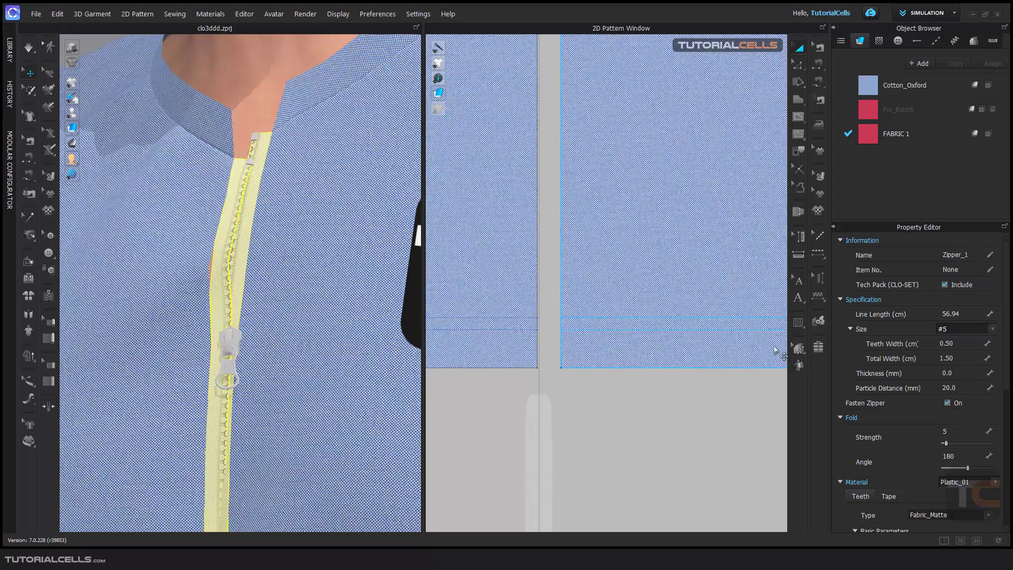
{"action": "left_click", "coordinate": [985, 330]}
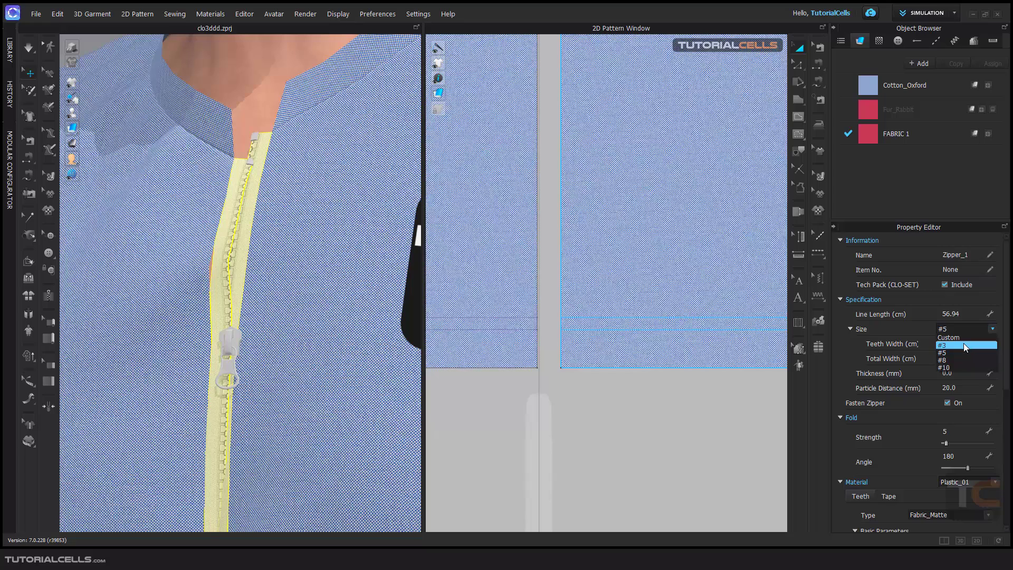
{"action": "left_click", "coordinate": [964, 347]}
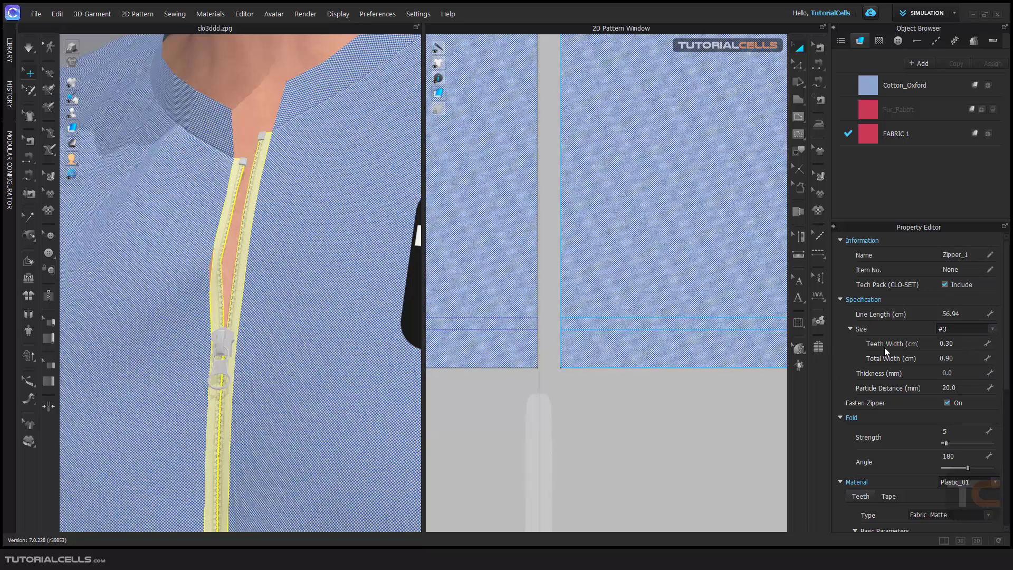
Step: Set the zipper's thickness to 0.2 mm and its particle distance to 10 mm
{"action": "scroll", "coordinate": [226, 222], "scroll_direction": "up", "scroll_amount": 5}
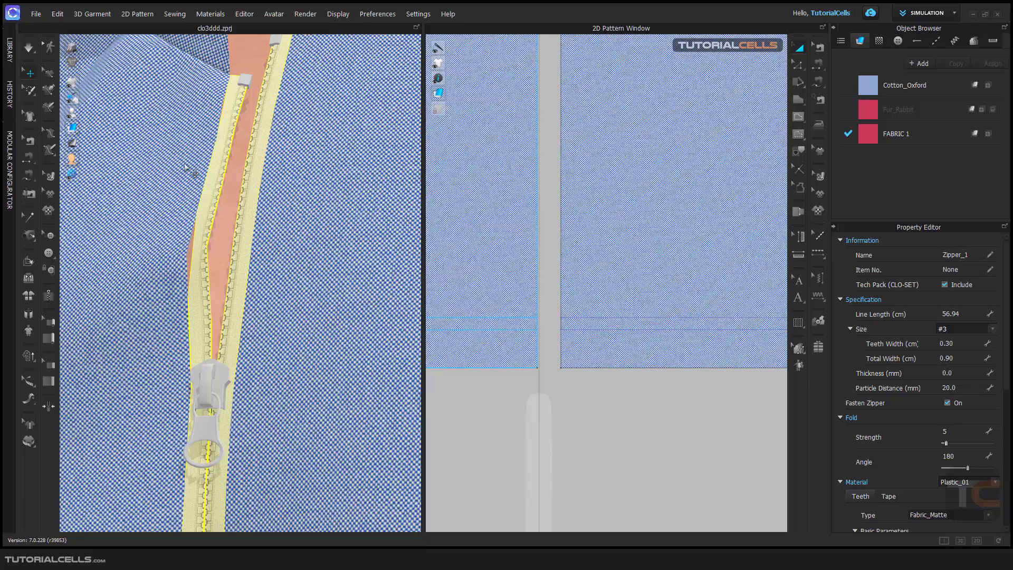
{"action": "left_click", "coordinate": [222, 177]}
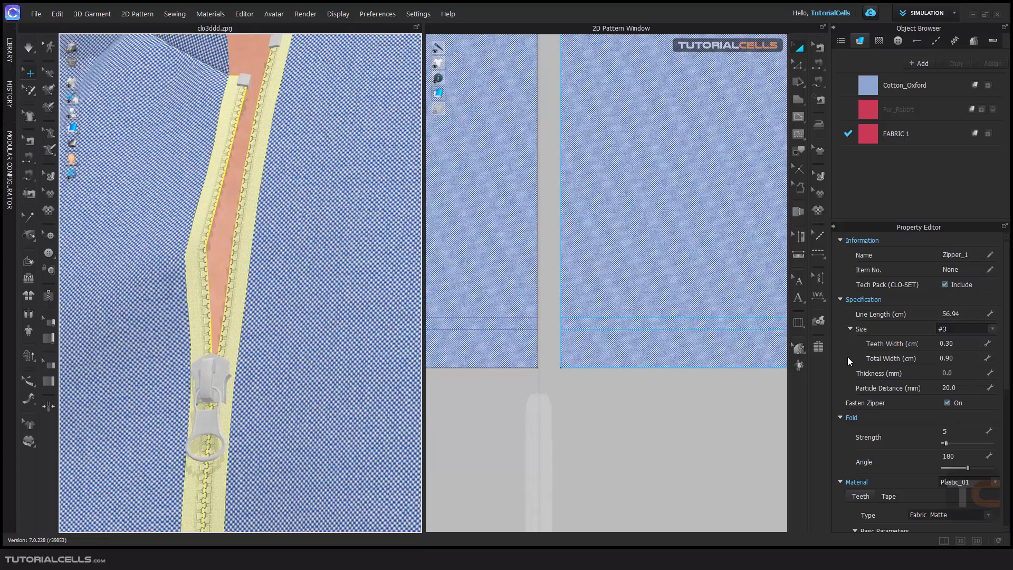
{"action": "left_click", "coordinate": [947, 373]}
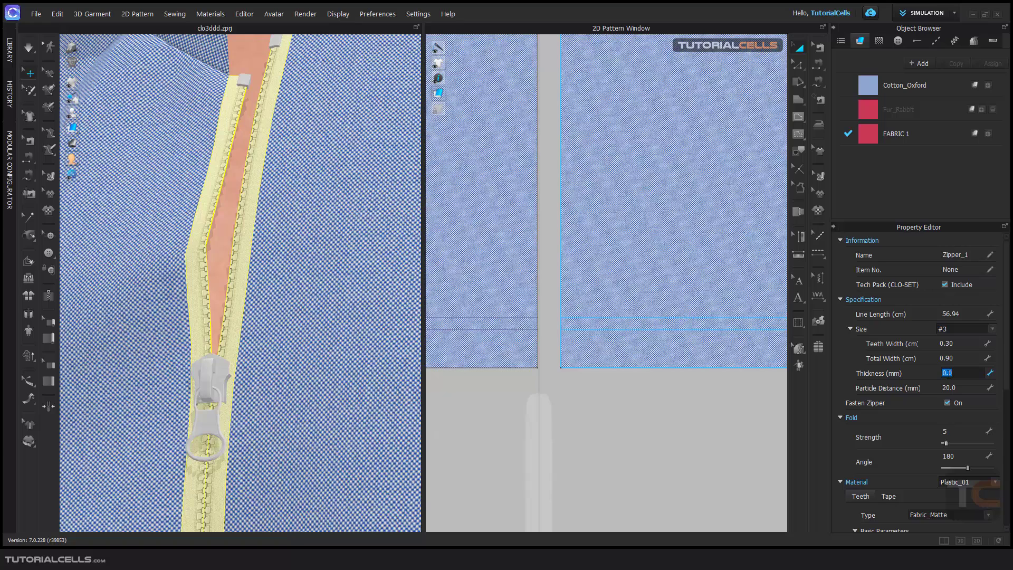
{"action": "key", "text": "Return"}
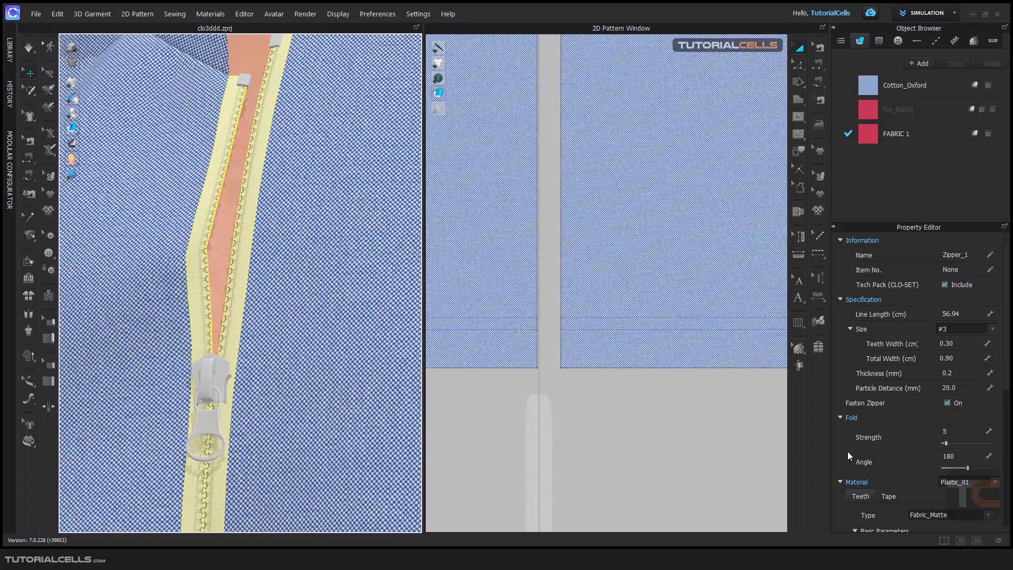
{"action": "left_click", "coordinate": [949, 388]}
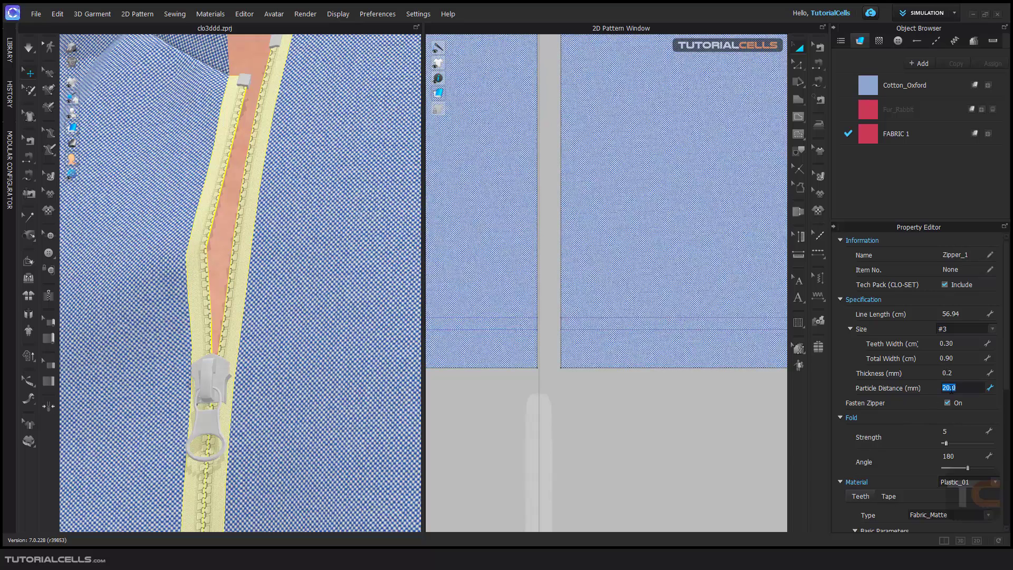
{"action": "type", "text": "10"}
{"action": "key", "text": "Return"}
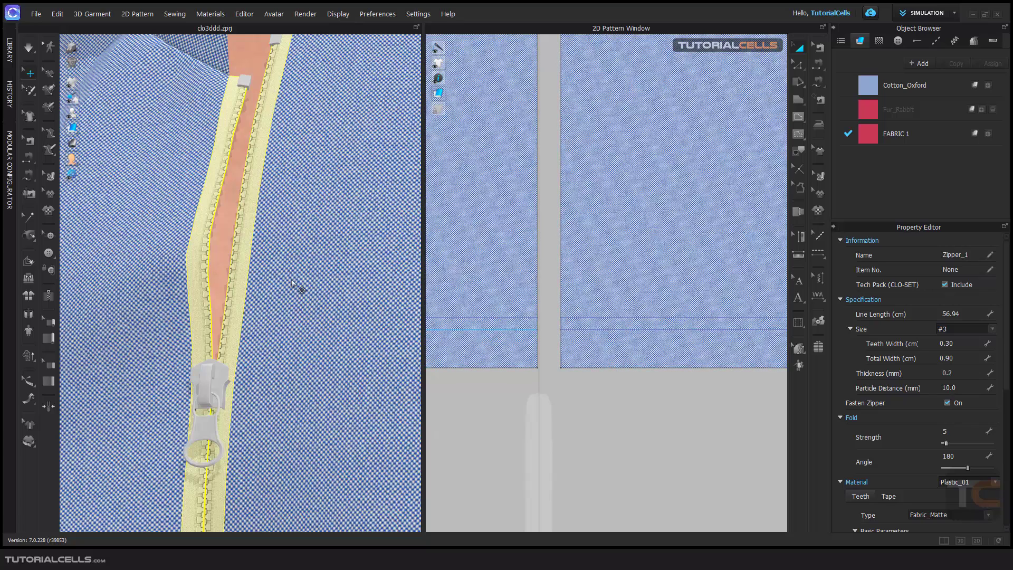
Step: Simulate the garment with the updated zipper properties, and stop the simulation
{"action": "key", "text": "q"}
{"action": "key", "text": "space"}
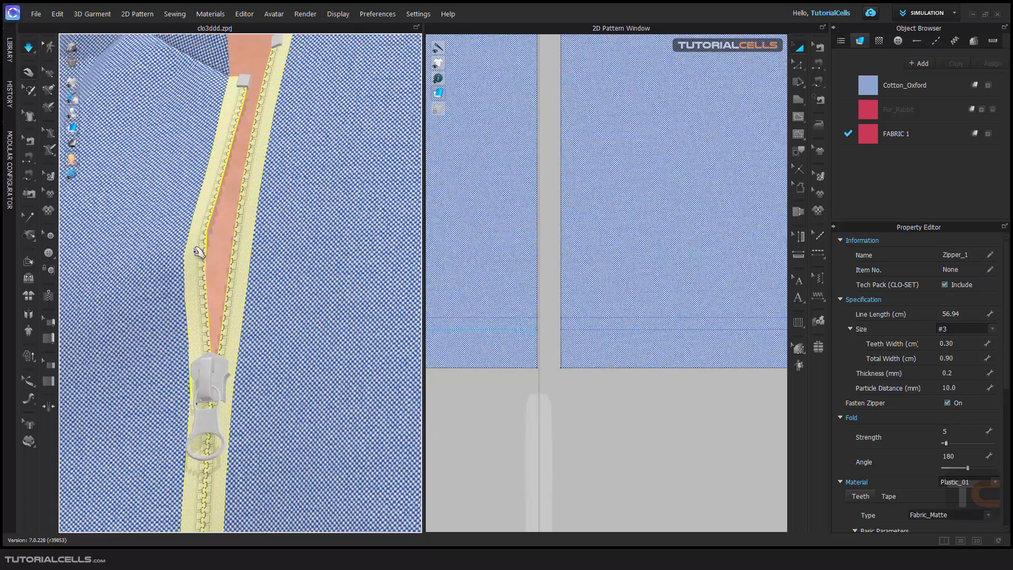
{"action": "key", "text": "space"}
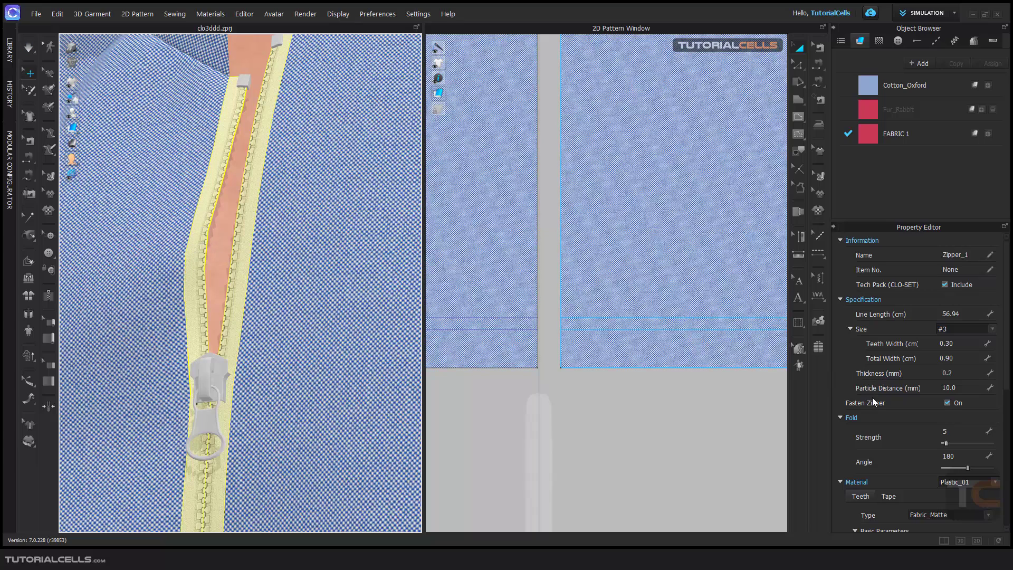
{"action": "scroll", "coordinate": [340, 283], "scroll_direction": "down", "scroll_amount": 6}
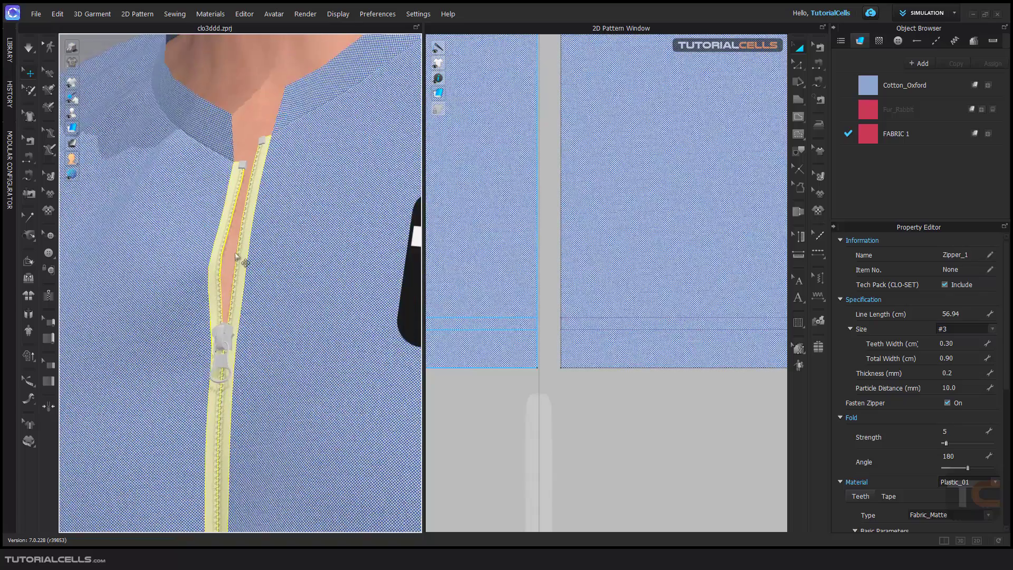
{"action": "middle_click_drag", "start_coordinate": [250, 264], "coordinate": [256, 219]}
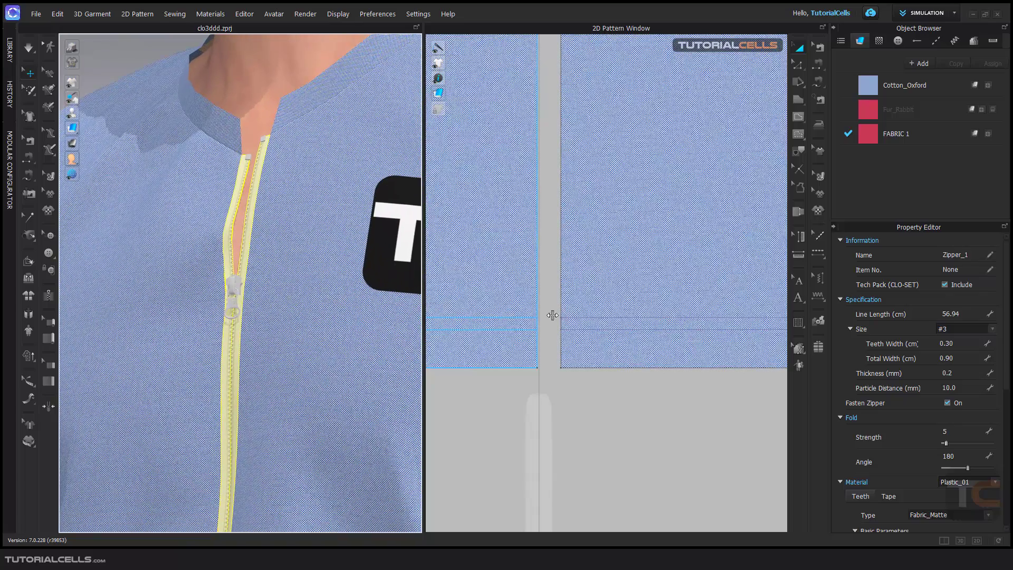
Step: Try the zipper unfastened in a simulation, and restore its fastened state with another simulation
{"action": "left_click", "coordinate": [947, 403]}
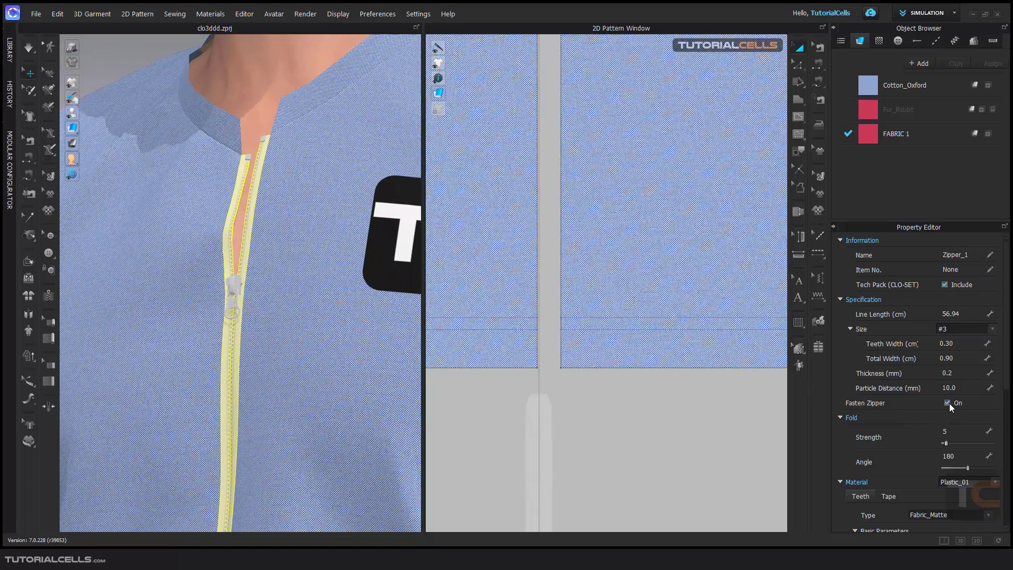
{"action": "key", "text": "space"}
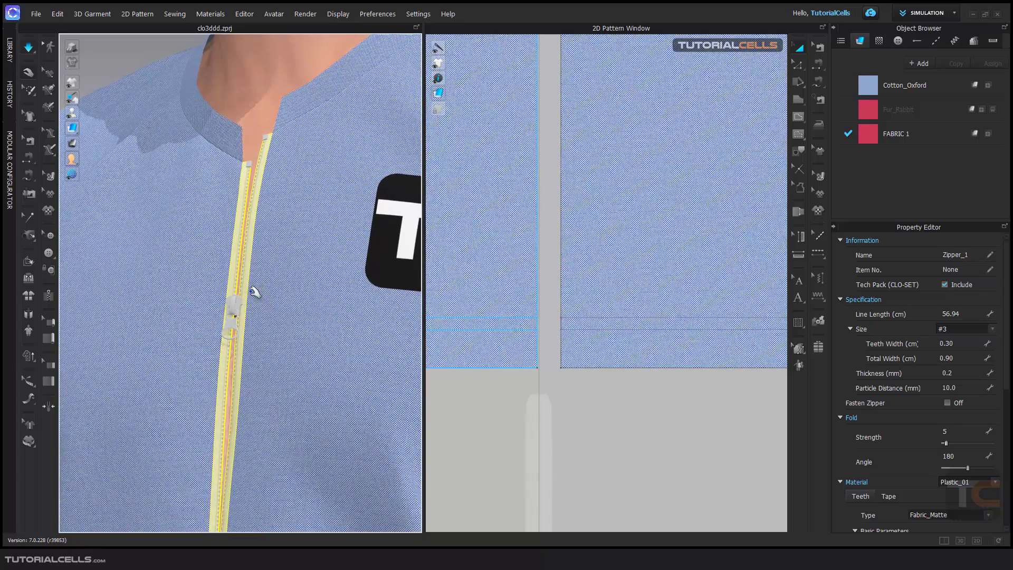
{"action": "left_click", "coordinate": [948, 403]}
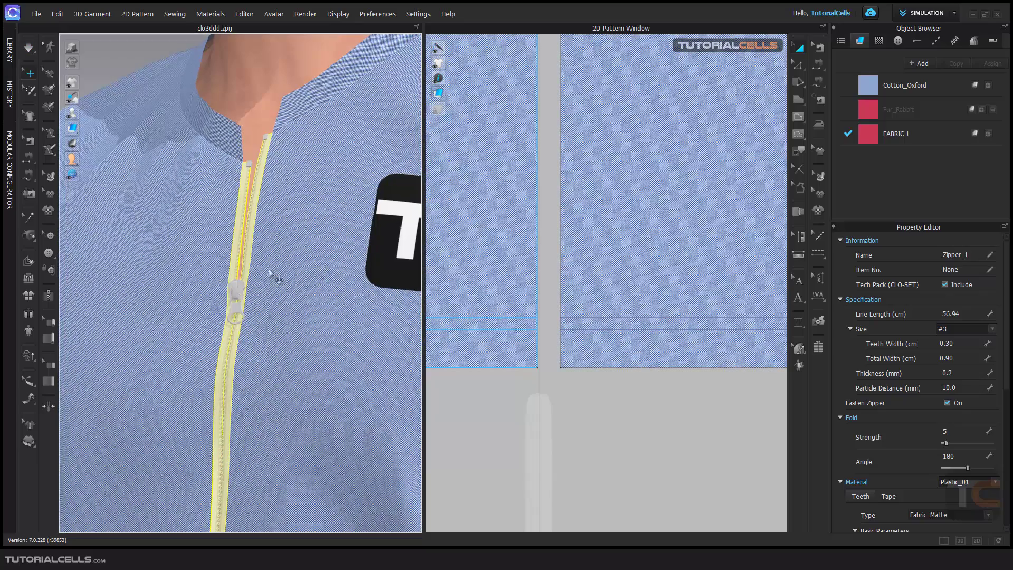
{"action": "key", "text": "space"}
{"action": "key", "text": "space"}
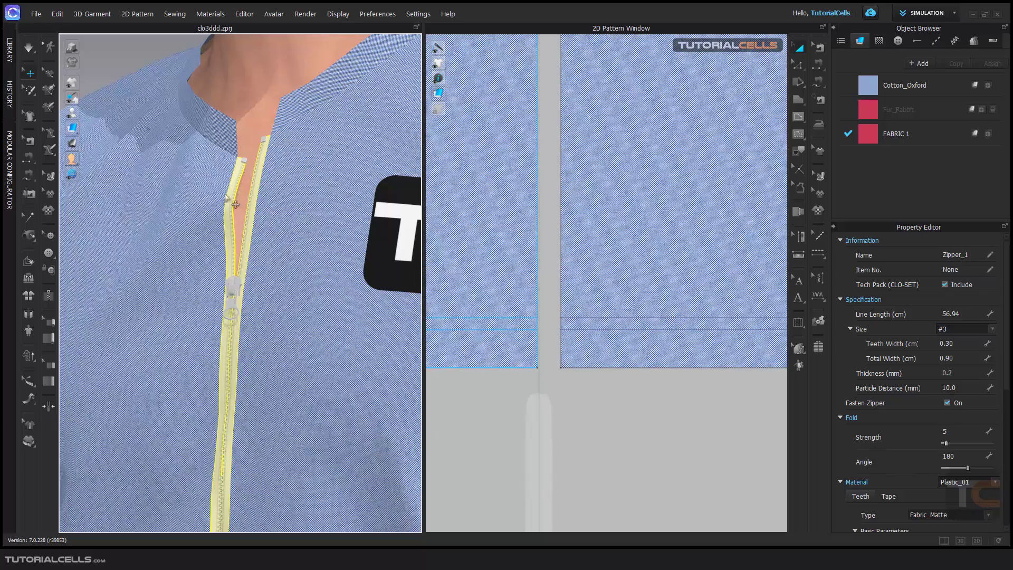
Step: Set the zipper's fold strength to 46 and simulate the garment
{"action": "scroll", "coordinate": [252, 234], "scroll_direction": "up", "scroll_amount": 6}
{"action": "scroll", "coordinate": [252, 234], "scroll_direction": "up", "scroll_amount": 1}
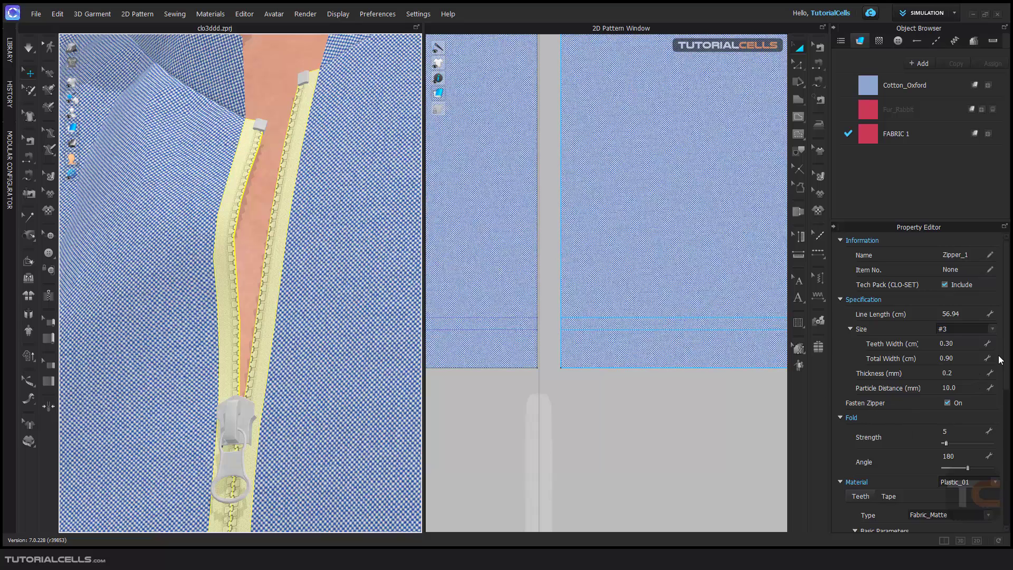
{"action": "left_click_drag", "start_coordinate": [1011, 350], "coordinate": [1009, 358]}
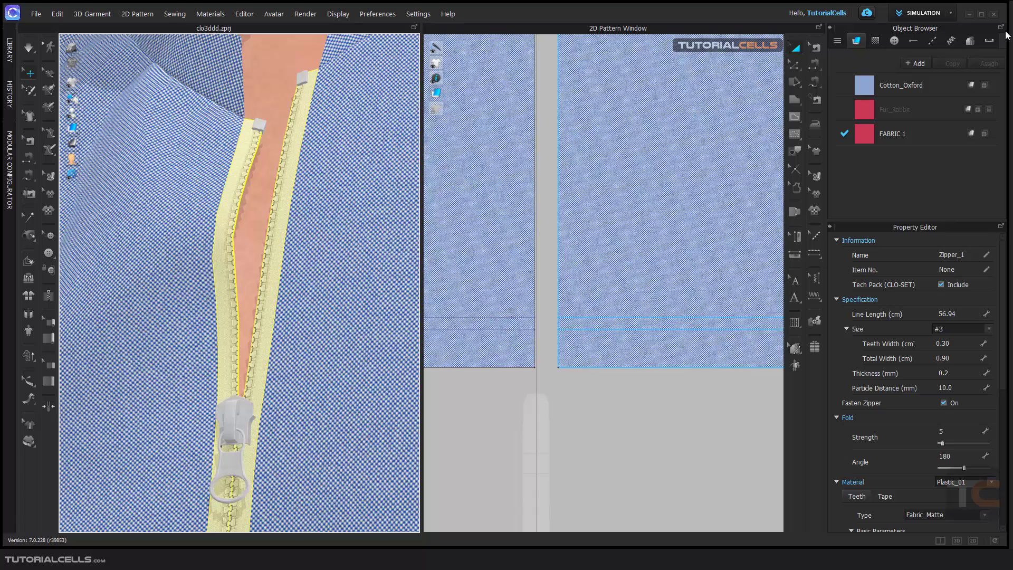
{"action": "left_click", "coordinate": [984, 15]}
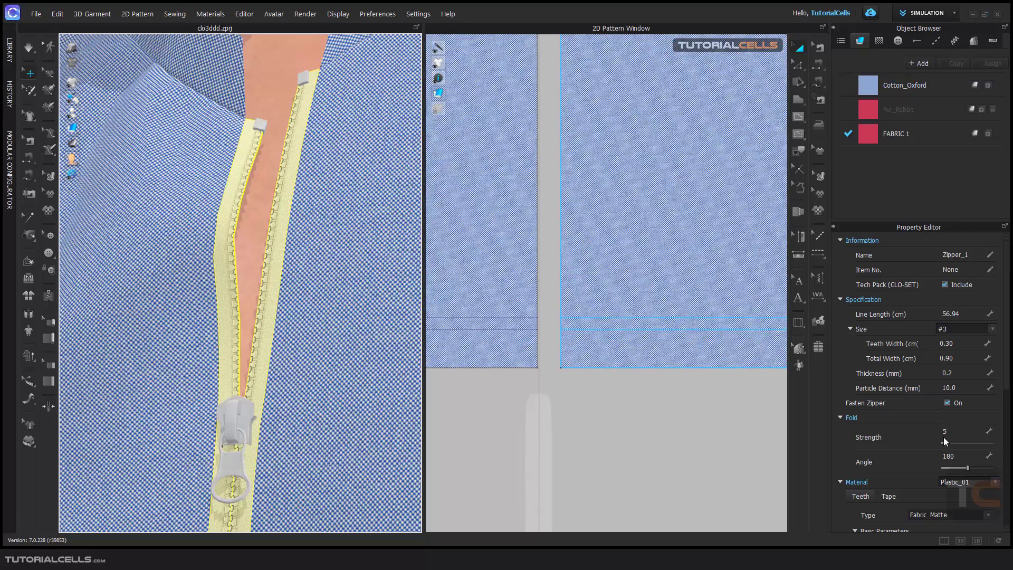
{"action": "left_click_drag", "start_coordinate": [946, 440], "coordinate": [952, 441]}
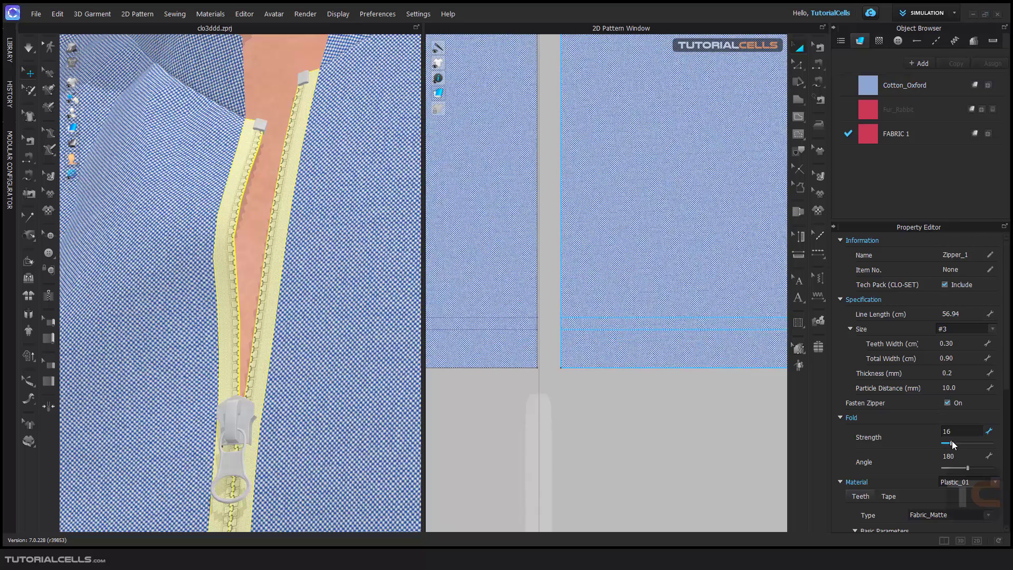
{"action": "left_click", "coordinate": [262, 166]}
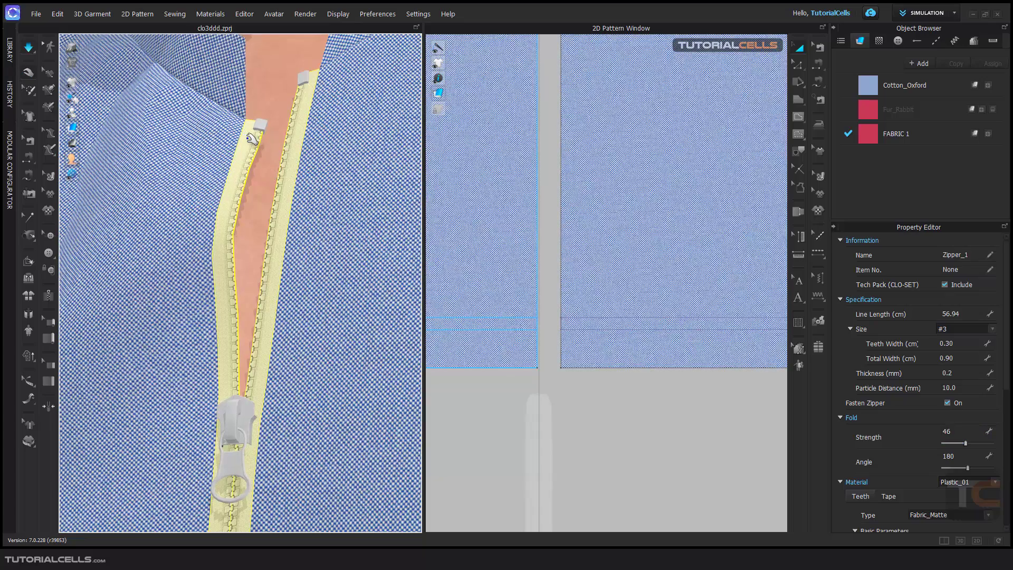
Step: Try a fold angle of 249 on the zipper during simulation, restore it to 180, and stop simulating
{"action": "left_click_drag", "start_coordinate": [967, 468], "coordinate": [977, 467]}
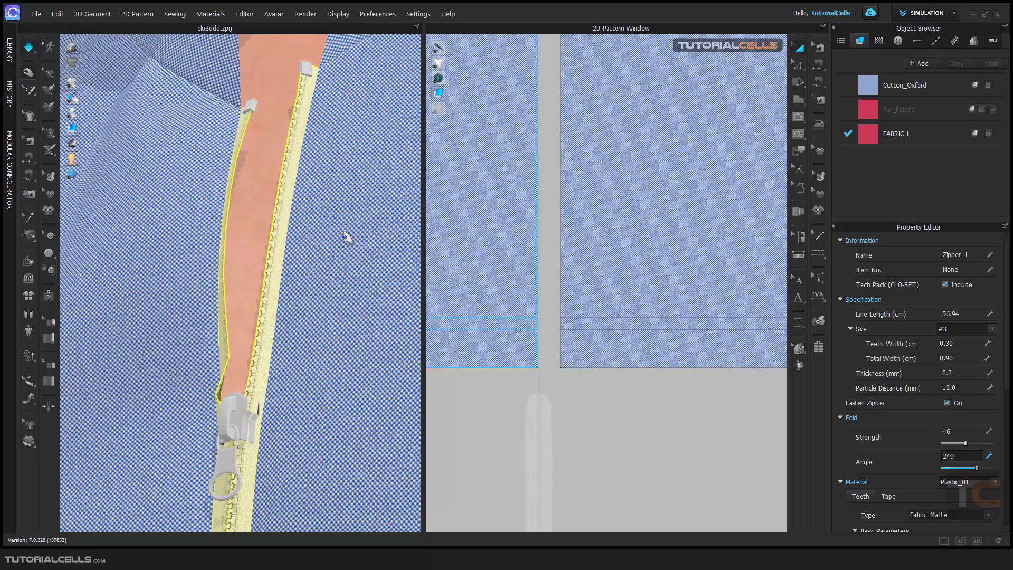
{"action": "double_click", "coordinate": [955, 456]}
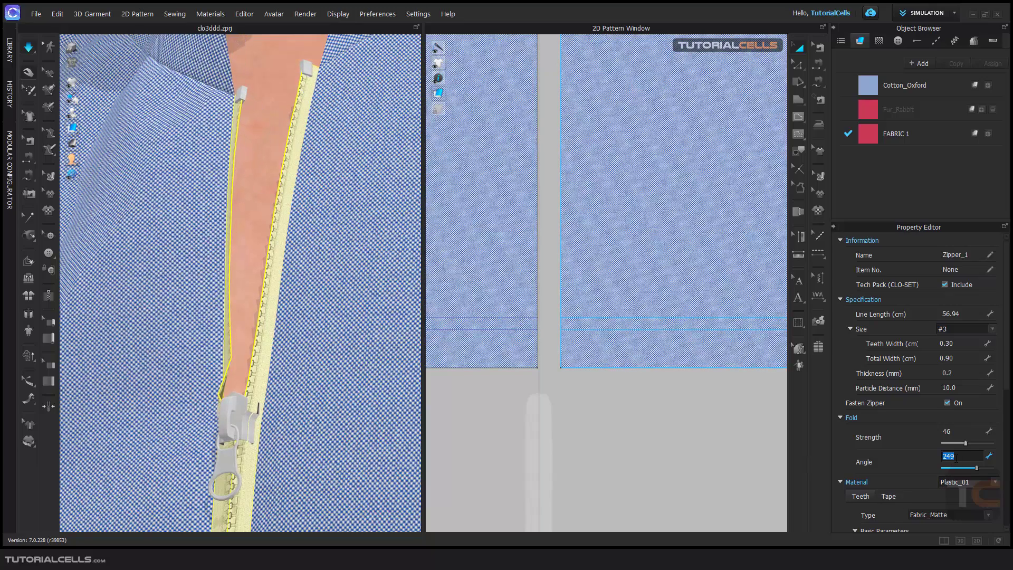
{"action": "type", "text": "10"}
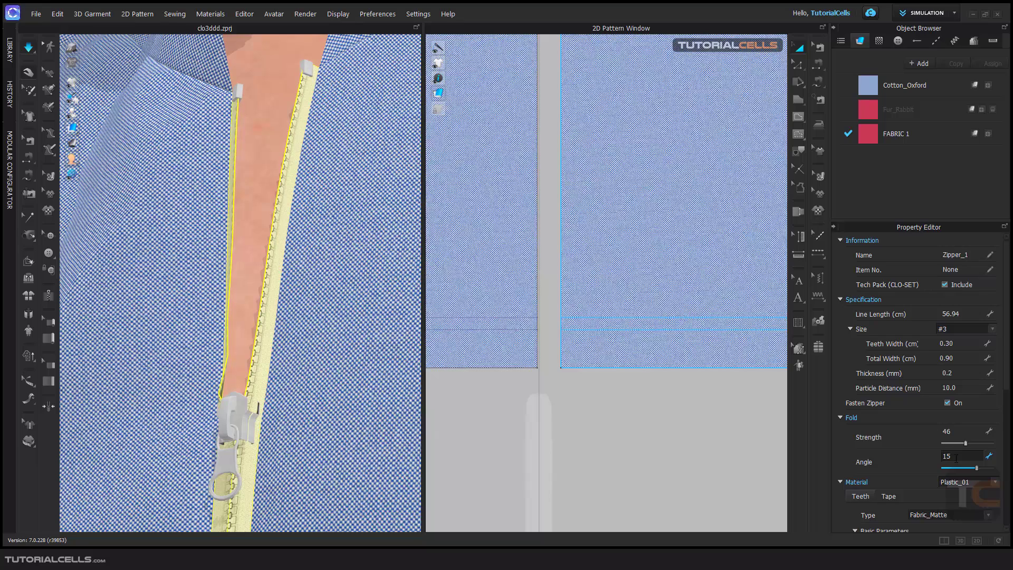
{"action": "key", "text": "Return"}
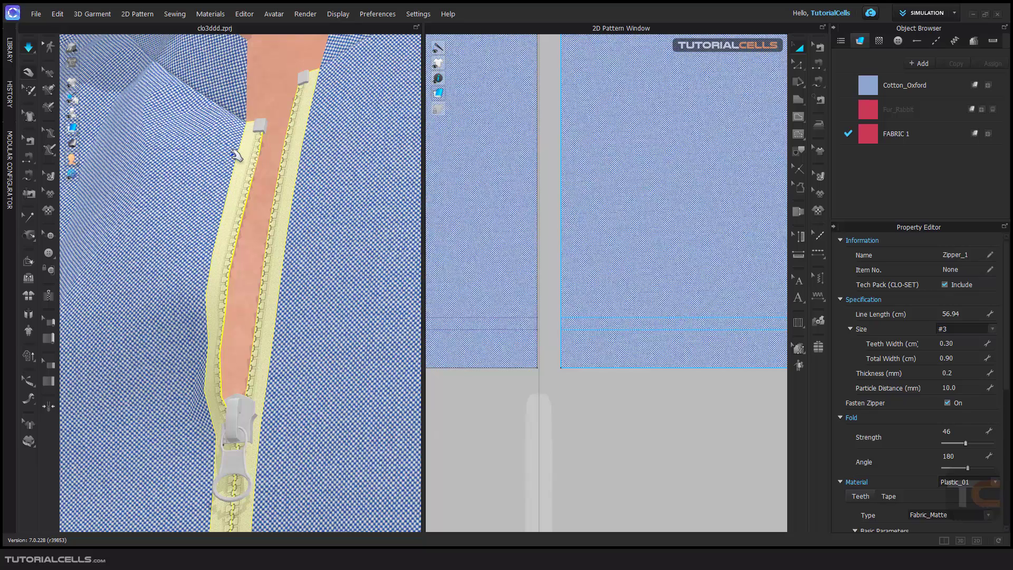
{"action": "left_click", "coordinate": [358, 279]}
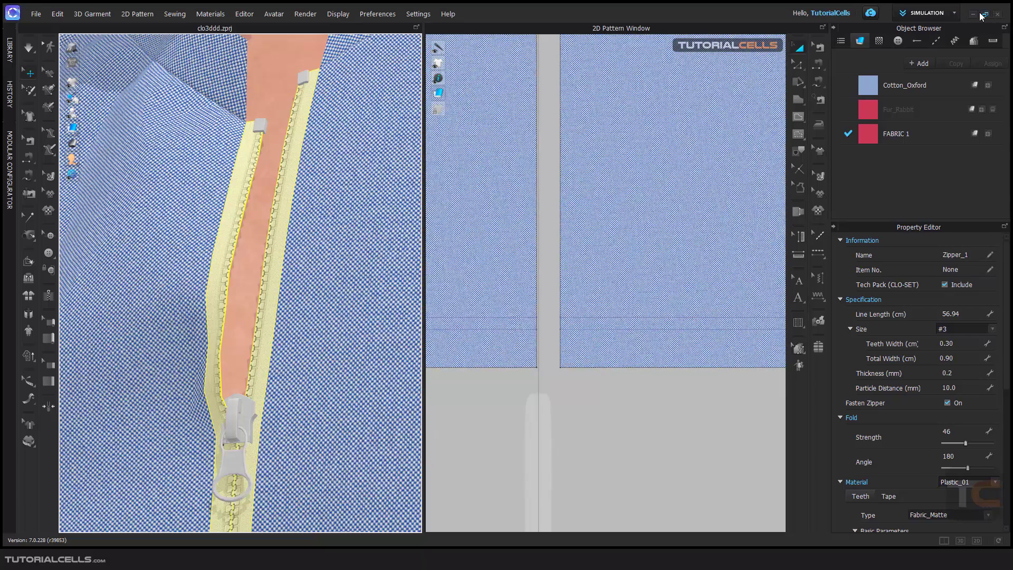
Step: Set the zipper's material to Metal and its teeth type to Plastic
{"action": "left_click_drag", "start_coordinate": [1006, 359], "coordinate": [1004, 442]}
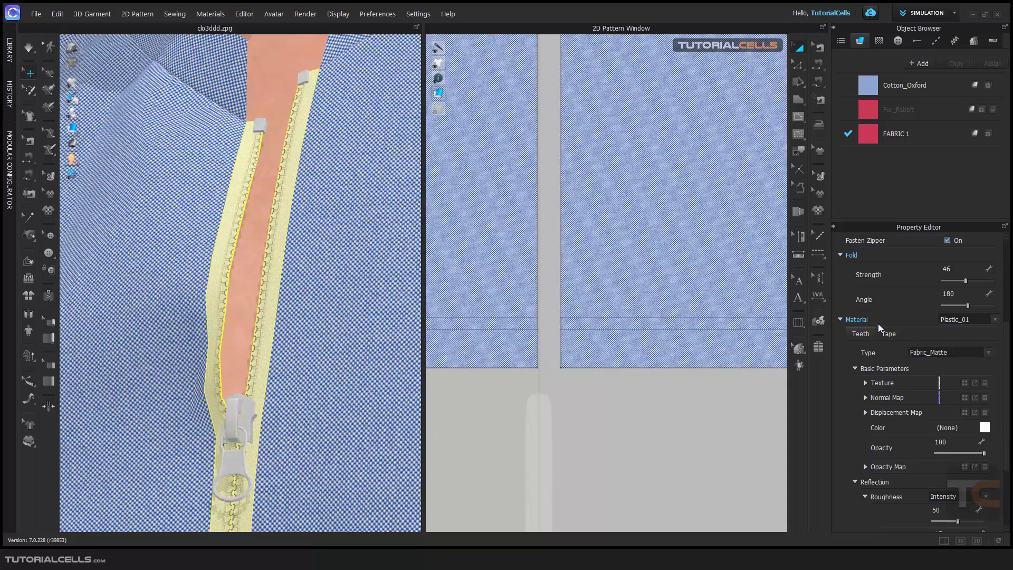
{"action": "left_click", "coordinate": [995, 320]}
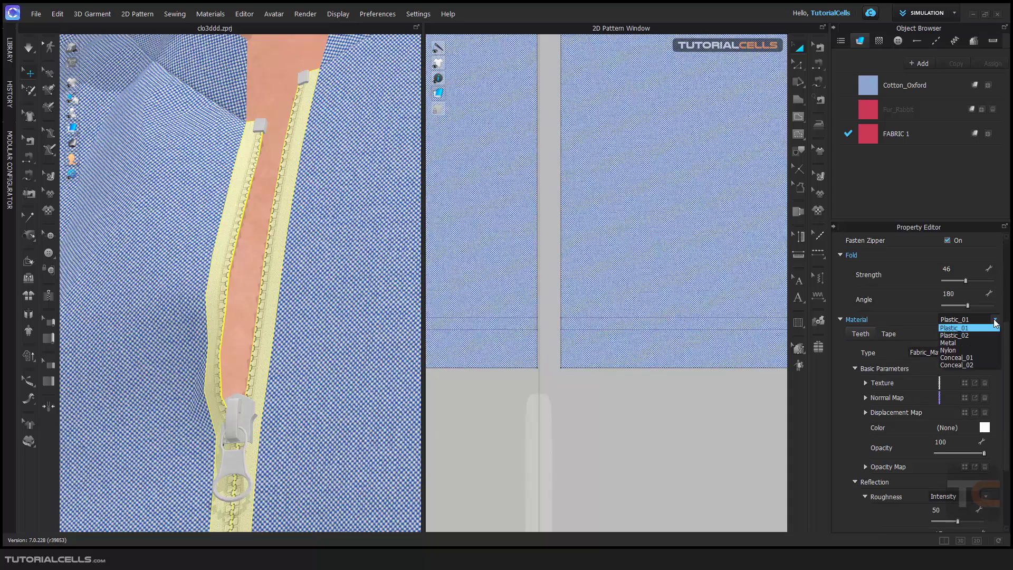
{"action": "left_click", "coordinate": [949, 343]}
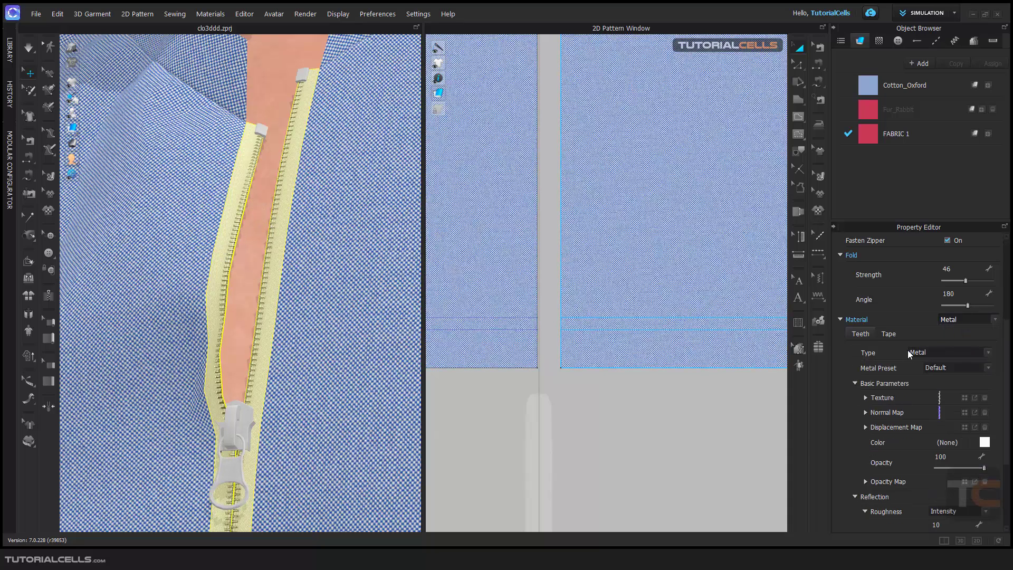
{"action": "left_click", "coordinate": [988, 353]}
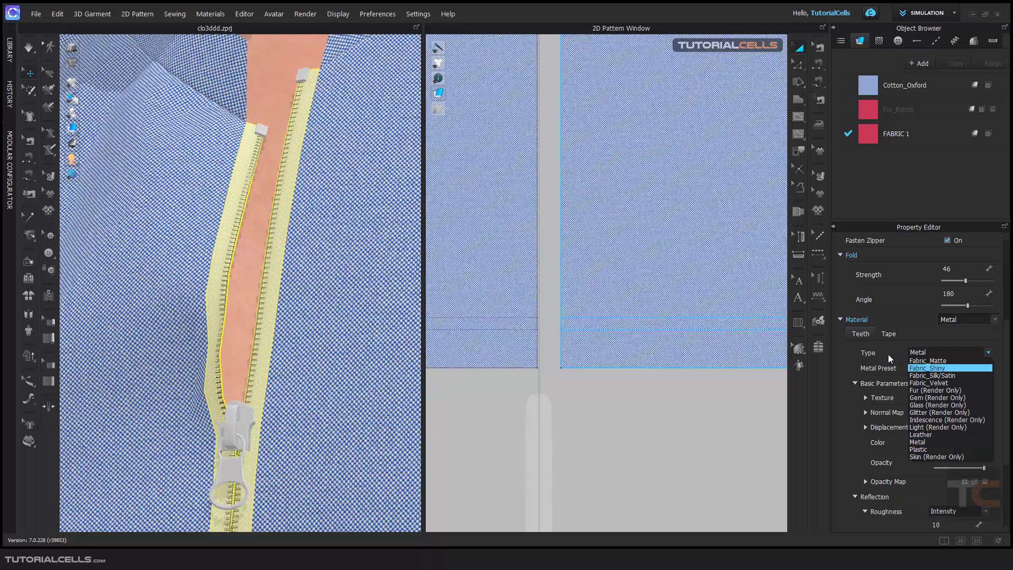
{"action": "left_click", "coordinate": [931, 449]}
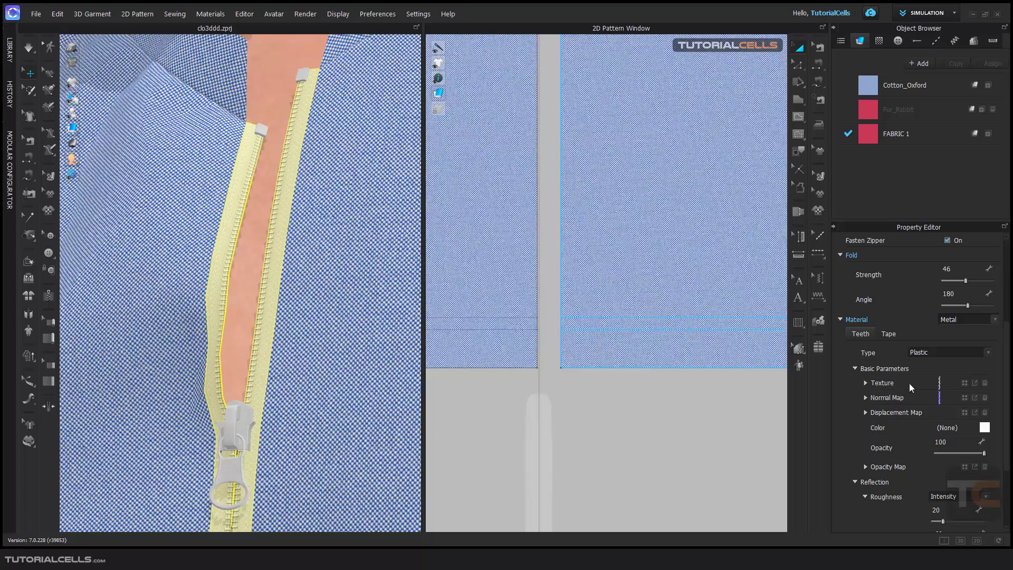
{"action": "left_click", "coordinate": [940, 382]}
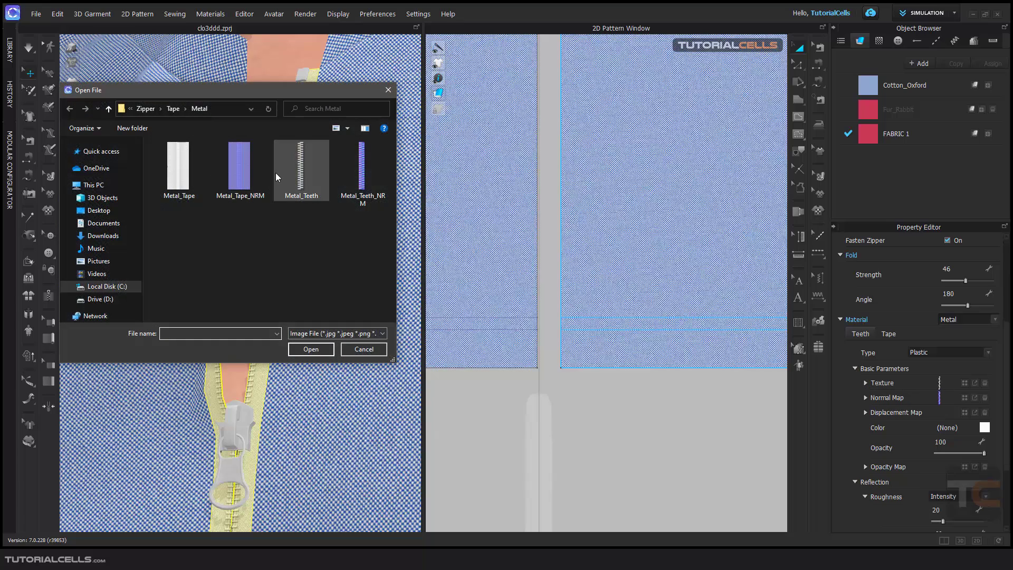
{"action": "left_click_drag", "start_coordinate": [274, 93], "coordinate": [520, 127]}
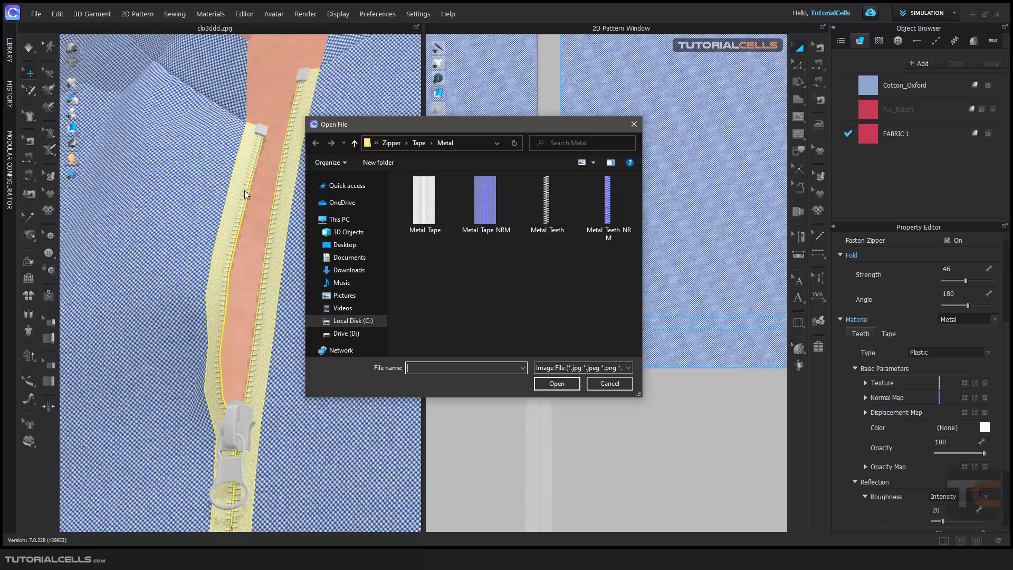
{"action": "left_click", "coordinate": [609, 384]}
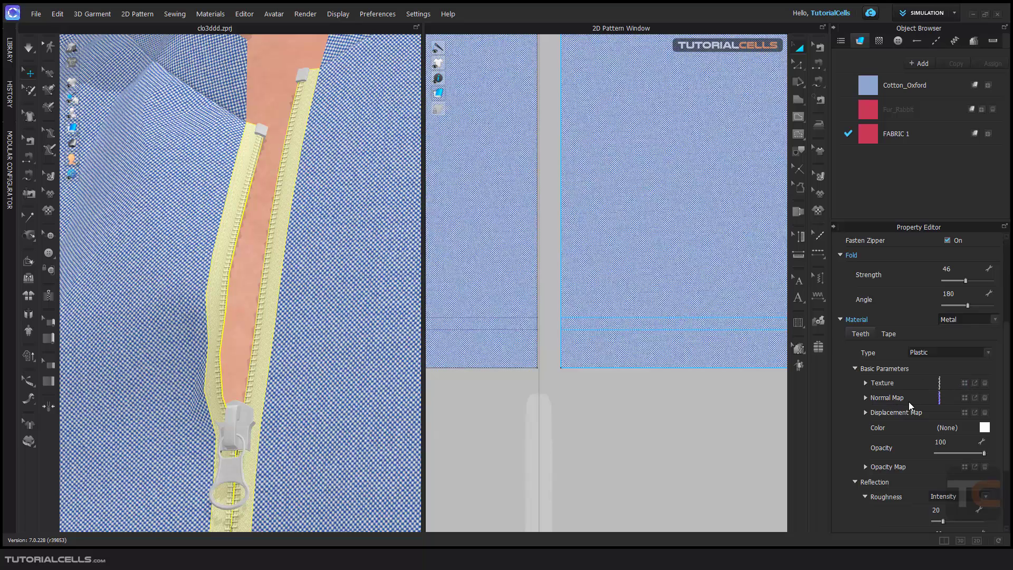
Step: Apply the sweater-zipper-closed_blue image as the texture of the zipper teeth
{"action": "left_click", "coordinate": [964, 384]}
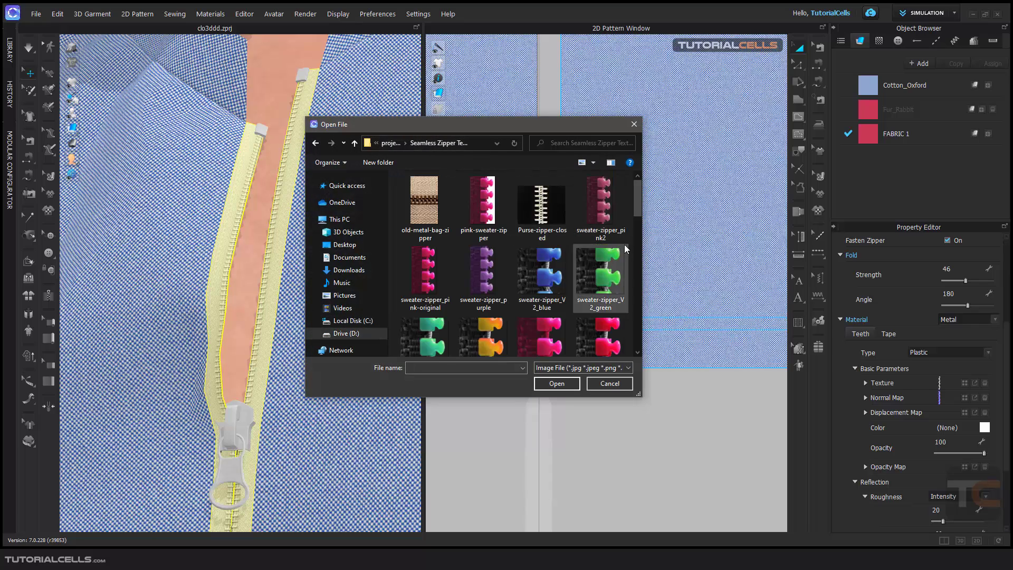
{"action": "left_click_drag", "start_coordinate": [638, 206], "coordinate": [639, 216]}
{"action": "scroll", "coordinate": [639, 216], "scroll_direction": "down", "scroll_amount": 4}
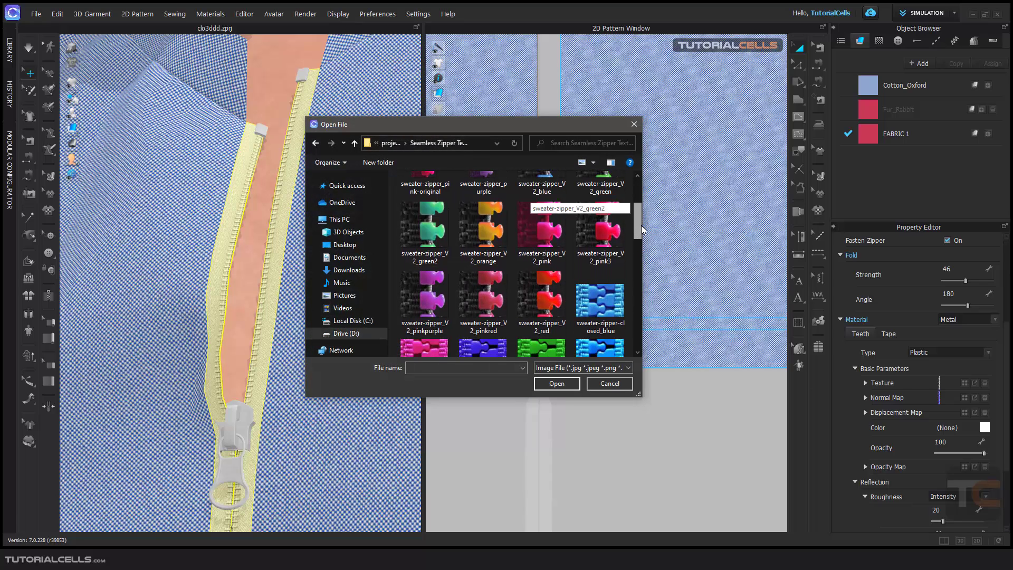
{"action": "left_click", "coordinate": [592, 287]}
{"action": "left_click", "coordinate": [558, 384]}
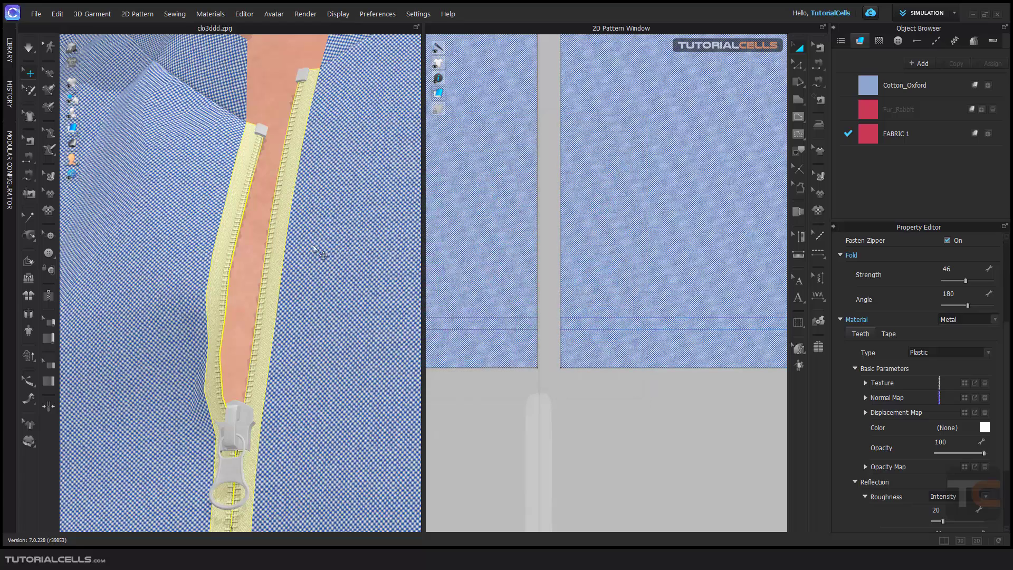
{"action": "scroll", "coordinate": [240, 205], "scroll_direction": "up", "scroll_amount": 5}
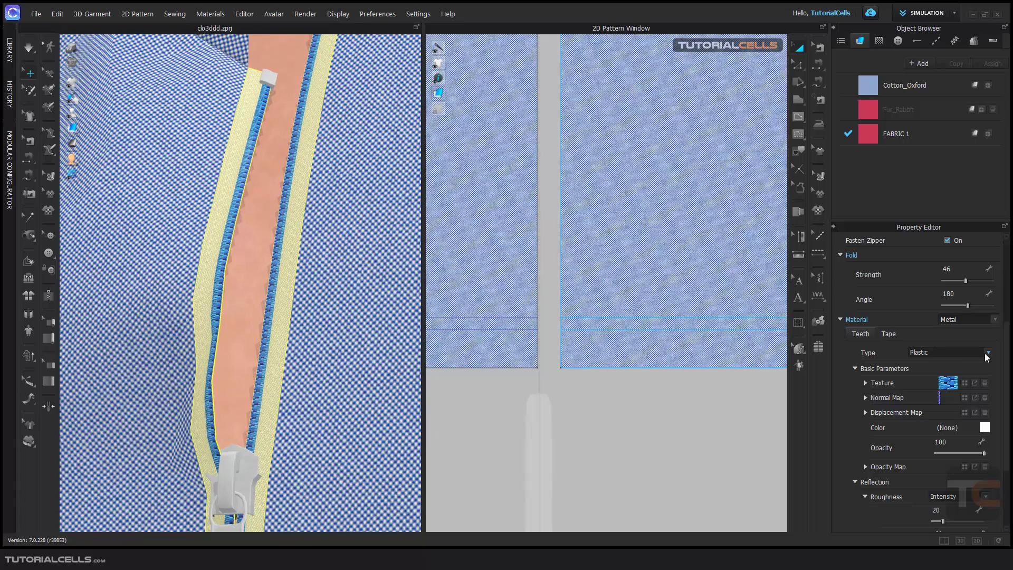
Step: Set the zipper teeth's material type to Fabric_Matte
{"action": "left_click", "coordinate": [987, 354]}
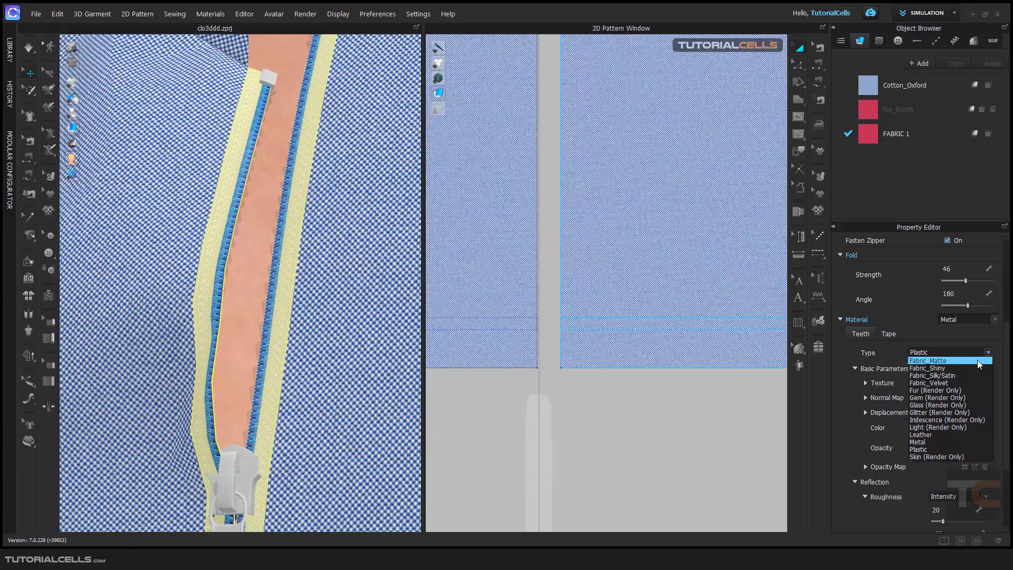
{"action": "left_click", "coordinate": [978, 360]}
{"action": "left_click", "coordinate": [979, 353]}
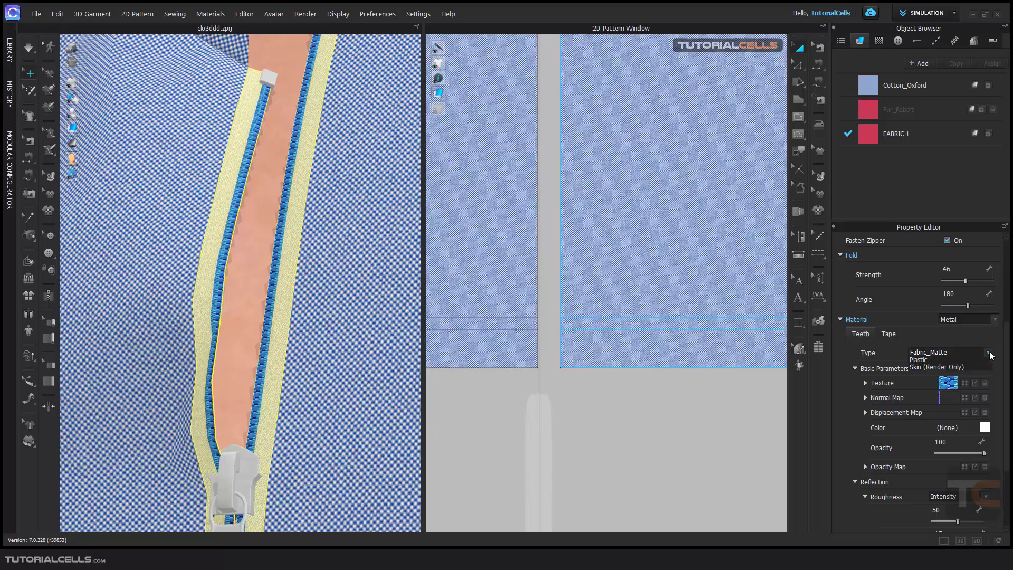
Step: Examine the basic and reflection parameters of the zipper teeth material
{"action": "left_click", "coordinate": [854, 369]}
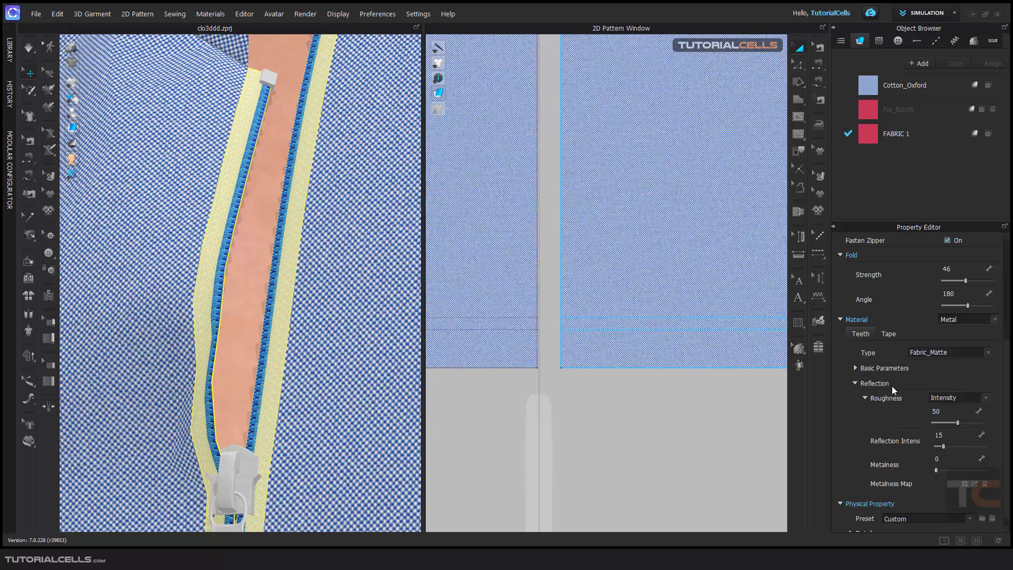
{"action": "left_click", "coordinate": [856, 382]}
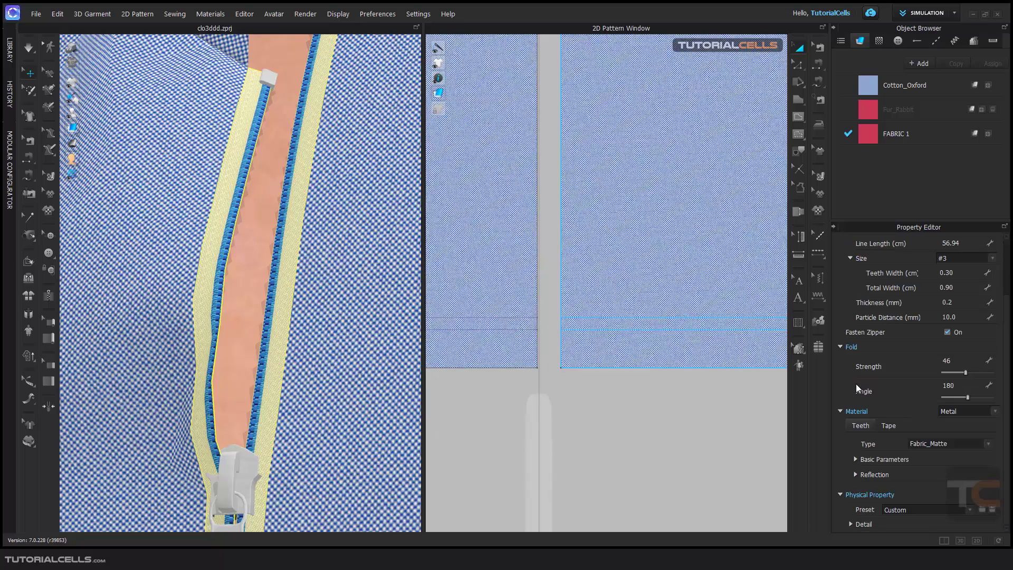
{"action": "left_click", "coordinate": [855, 460]}
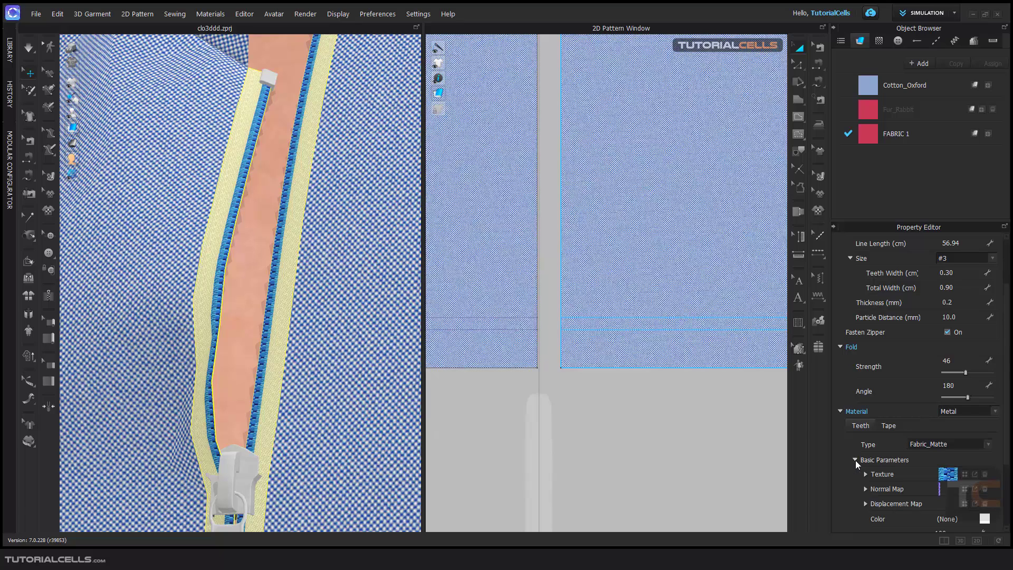
{"action": "scroll", "coordinate": [858, 461], "scroll_direction": "down", "scroll_amount": 1}
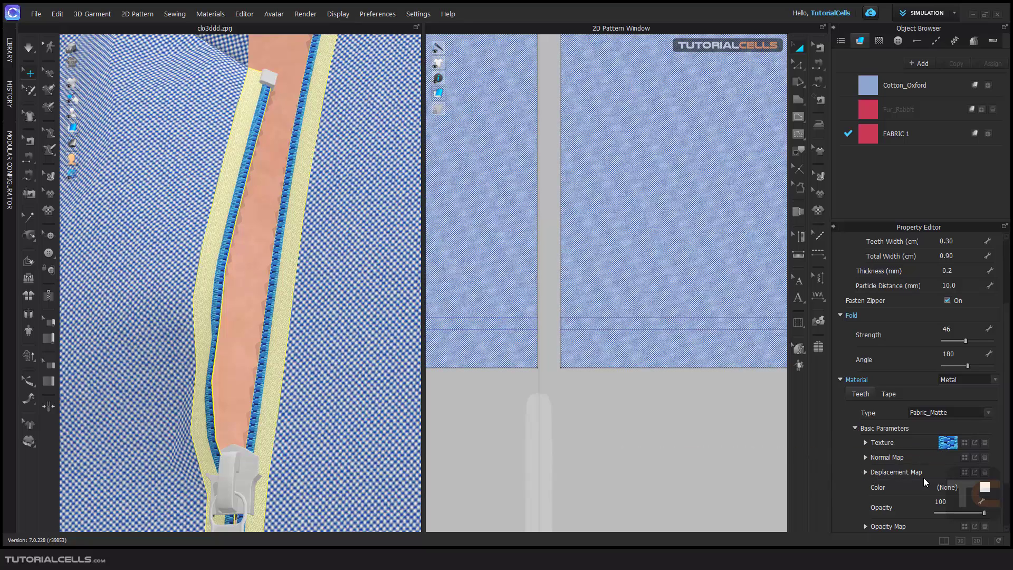
{"action": "scroll", "coordinate": [1009, 475], "scroll_direction": "down", "scroll_amount": 3}
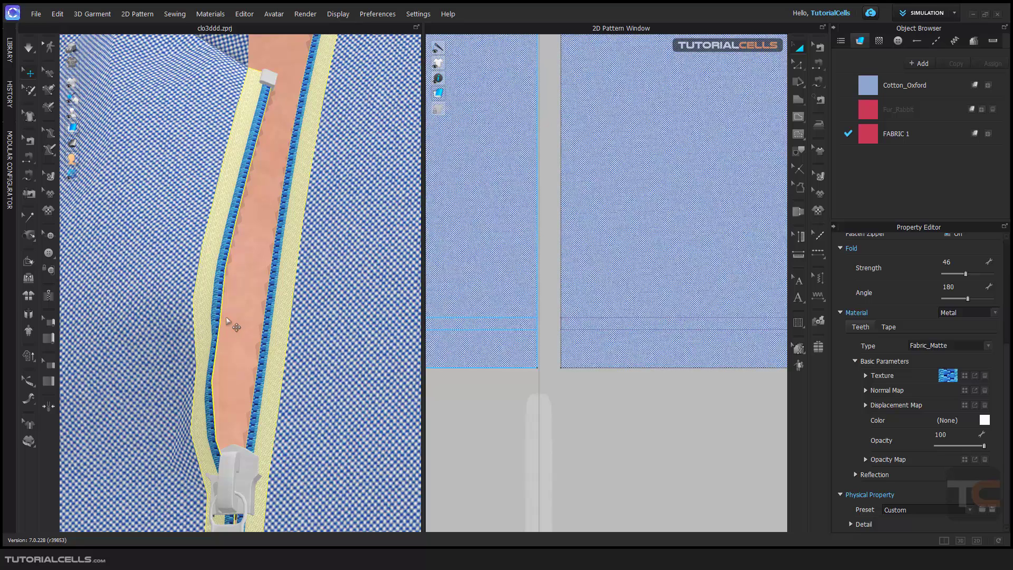
Step: Set the zipper's physical property preset to Cotton_Heavy_Twill and pull its tape aside with the simulation running
{"action": "left_click", "coordinate": [969, 509]}
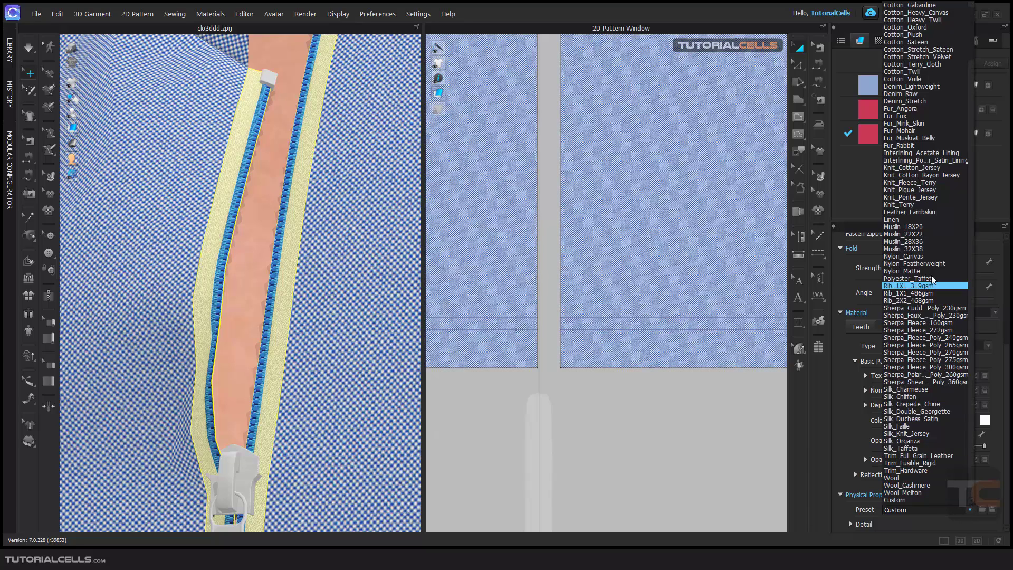
{"action": "scroll", "coordinate": [907, 136], "scroll_direction": "up", "scroll_amount": 3}
{"action": "scroll", "coordinate": [908, 136], "scroll_direction": "up", "scroll_amount": 1}
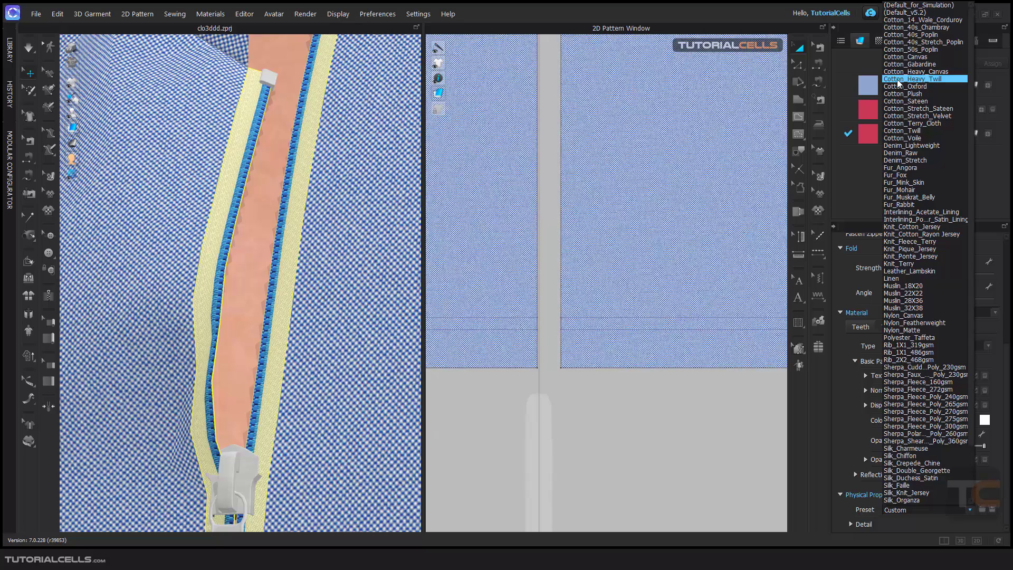
{"action": "left_click", "coordinate": [898, 79]}
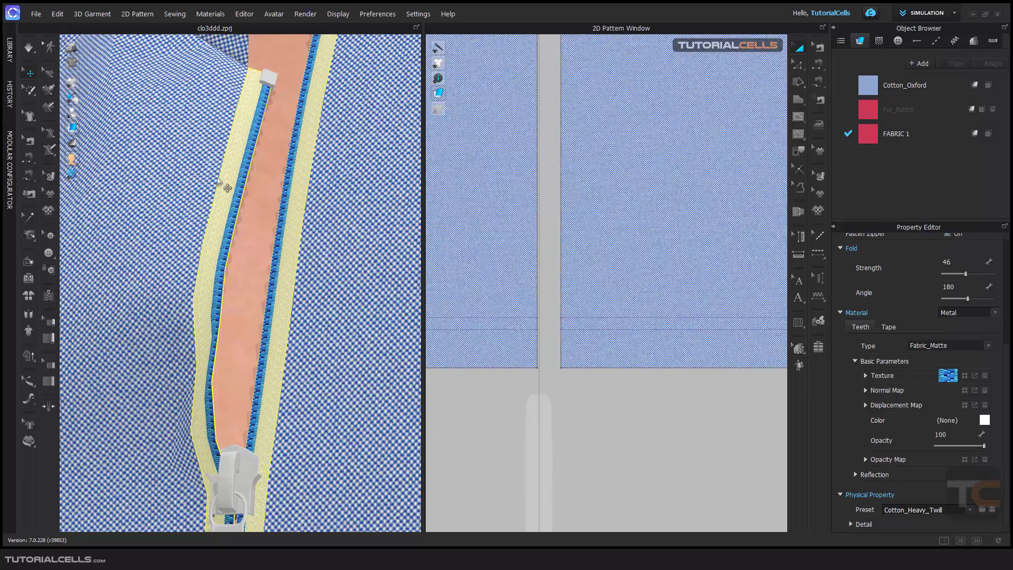
{"action": "left_click_drag", "start_coordinate": [236, 184], "coordinate": [199, 327]}
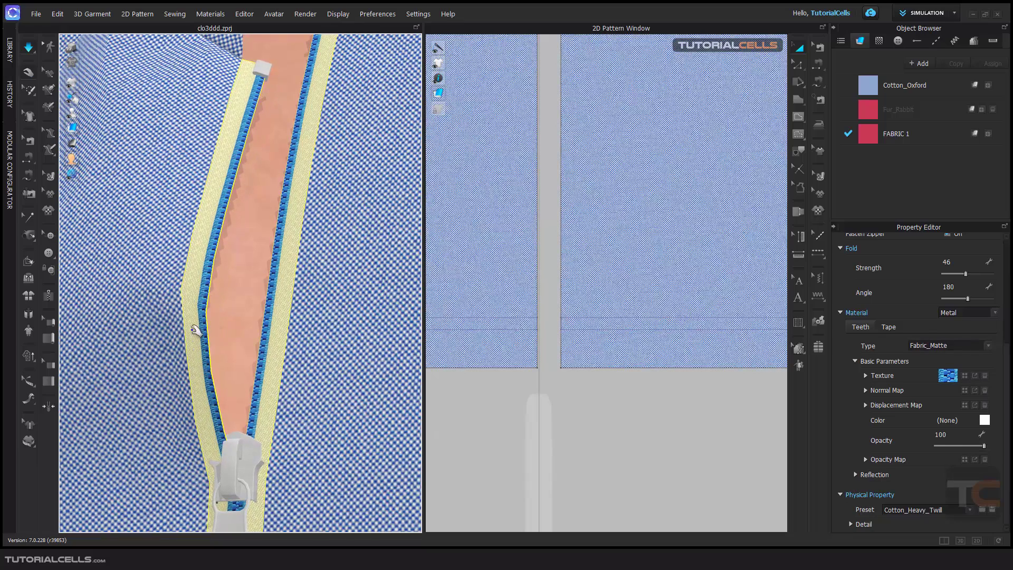
{"action": "key", "text": "w"}
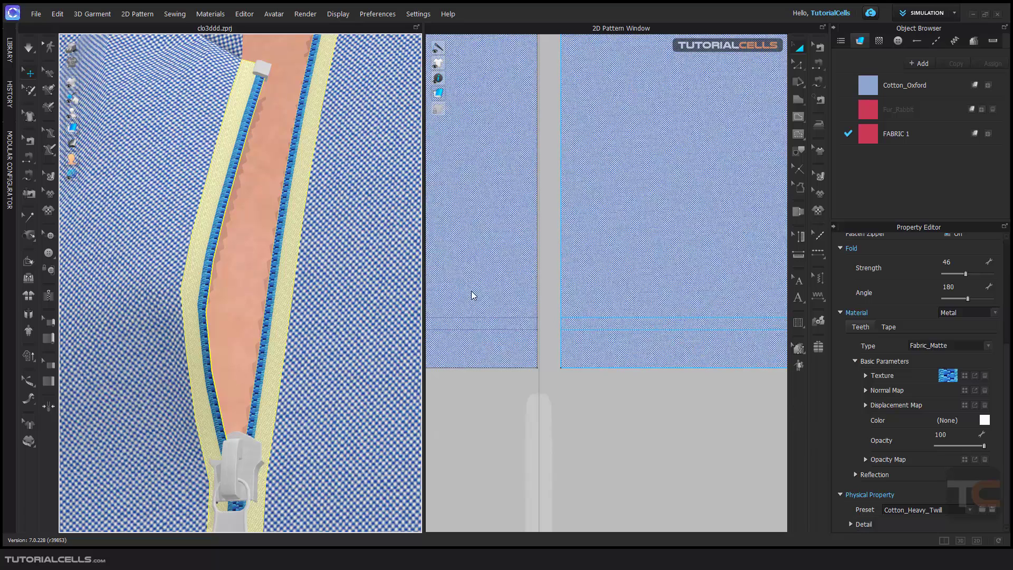
Step: Select the zipper slider and run the simulation to test how it and the surrounding tape behave
{"action": "left_click_drag", "start_coordinate": [300, 373], "coordinate": [324, 99]}
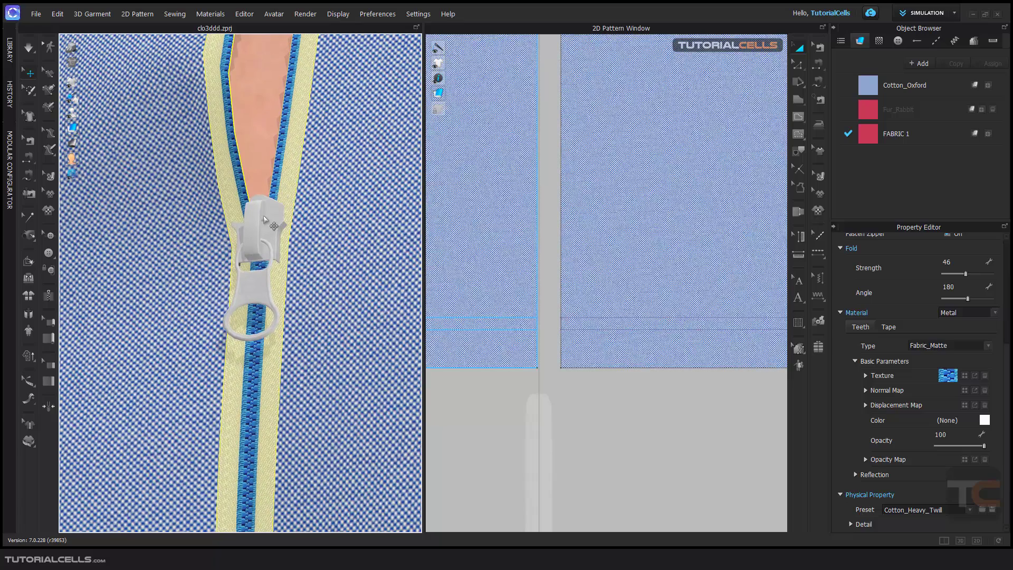
{"action": "left_click", "coordinate": [269, 220]}
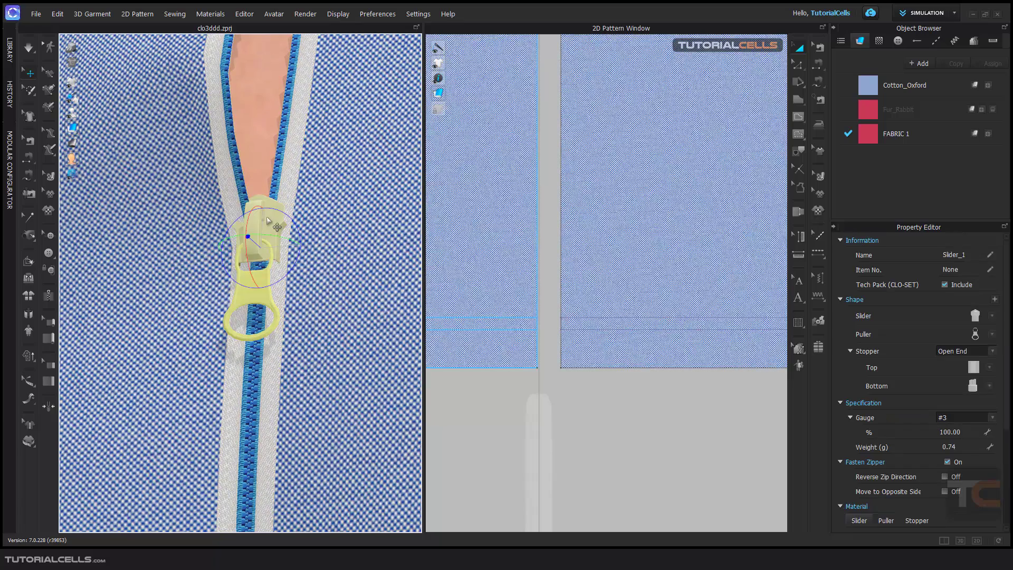
{"action": "key", "text": "space"}
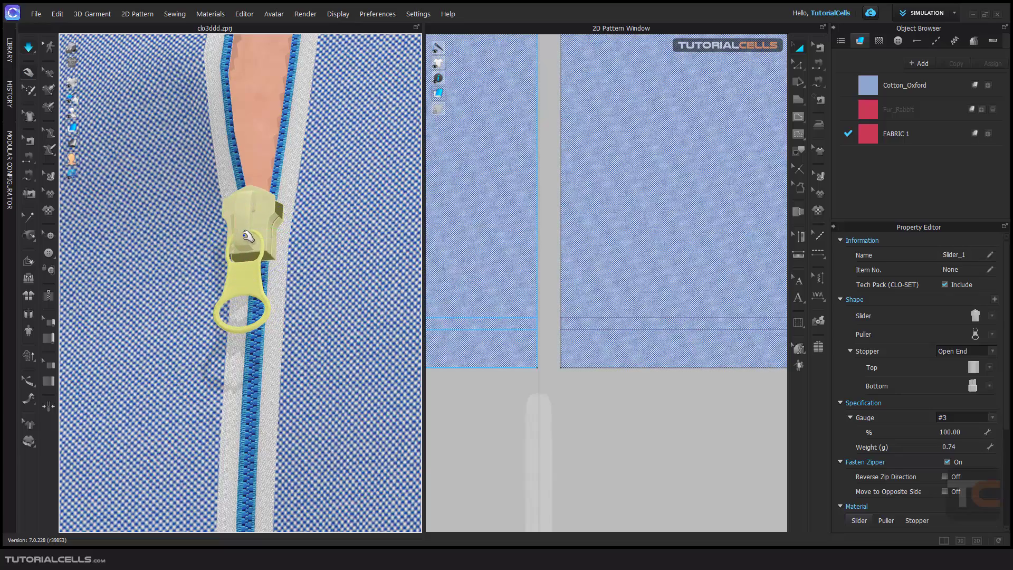
{"action": "right_click_drag", "start_coordinate": [272, 231], "coordinate": [249, 225]}
{"action": "key", "text": "space"}
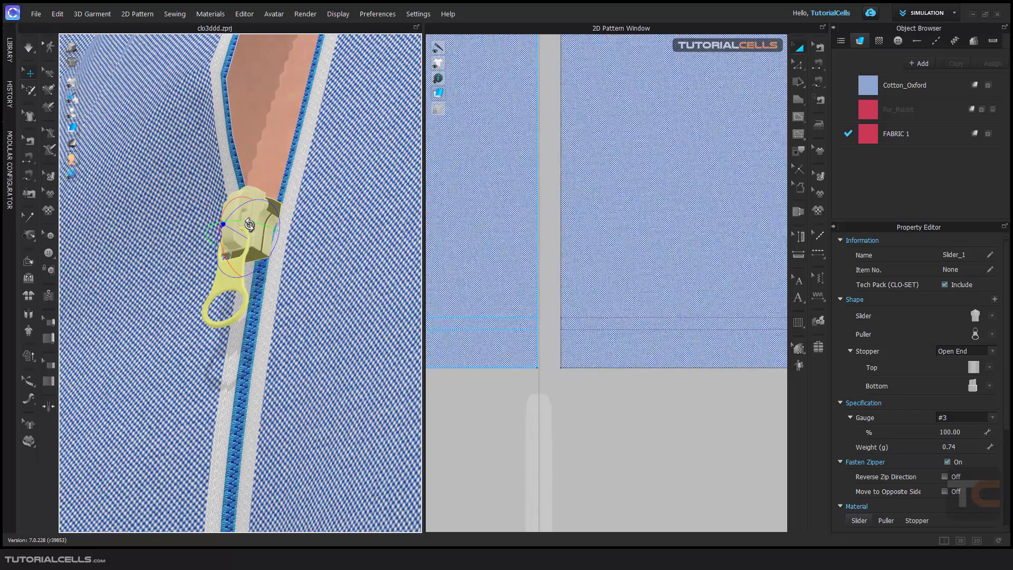
{"action": "key", "text": "space"}
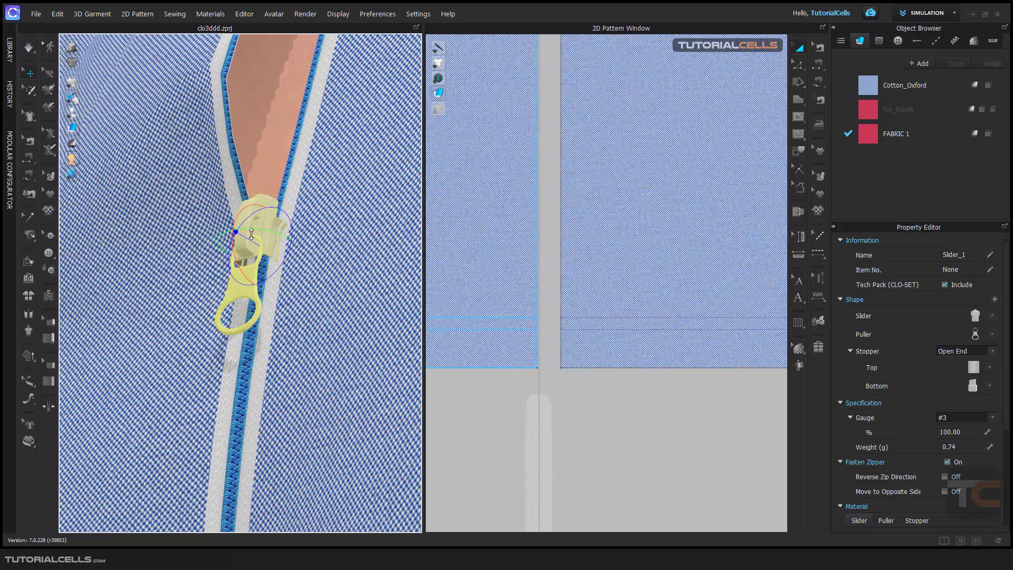
{"action": "left_click", "coordinate": [220, 198]}
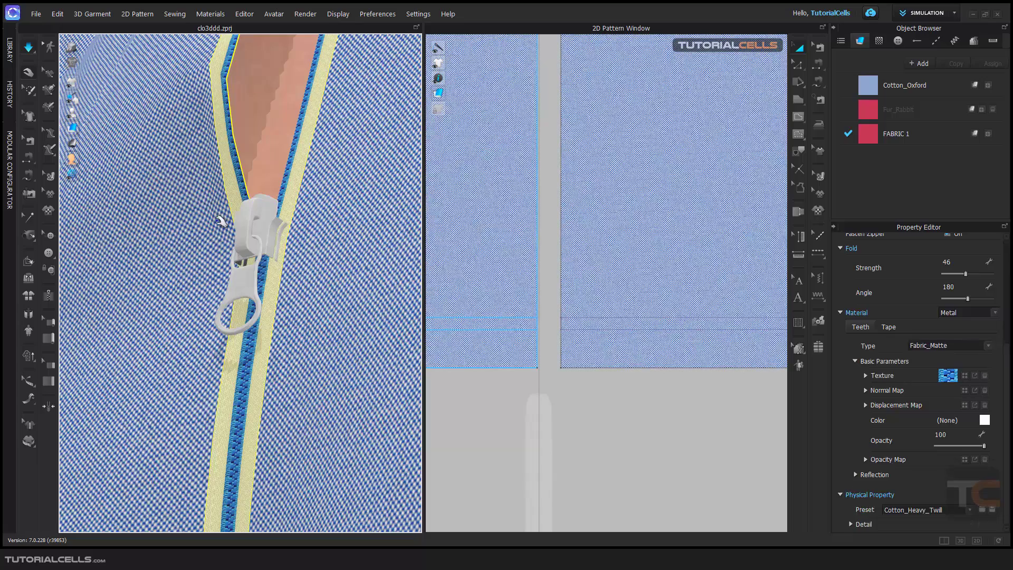
{"action": "left_click", "coordinate": [146, 205]}
{"action": "left_click", "coordinate": [211, 219]}
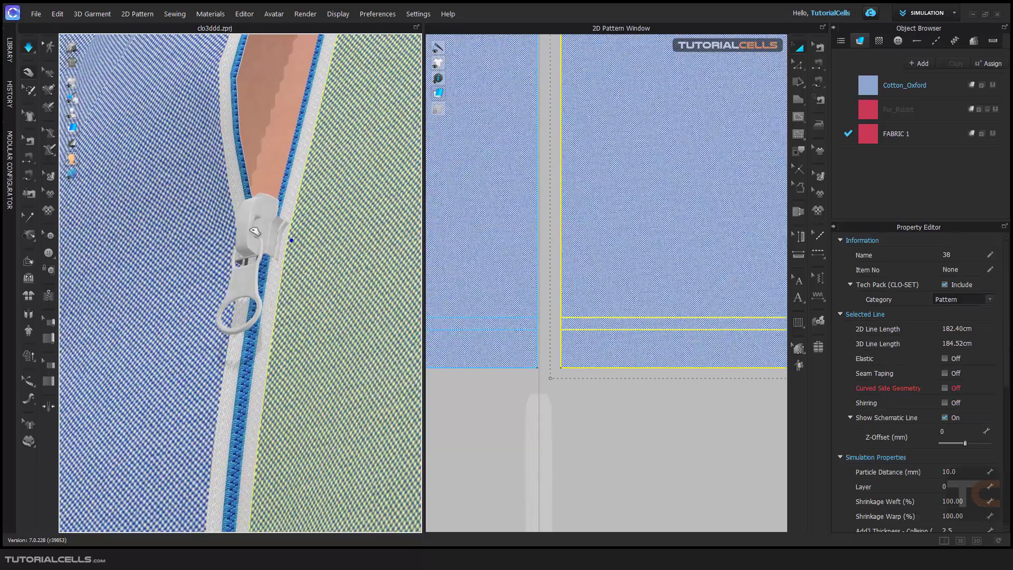
{"action": "scroll", "coordinate": [211, 220], "scroll_direction": "up", "scroll_amount": 3}
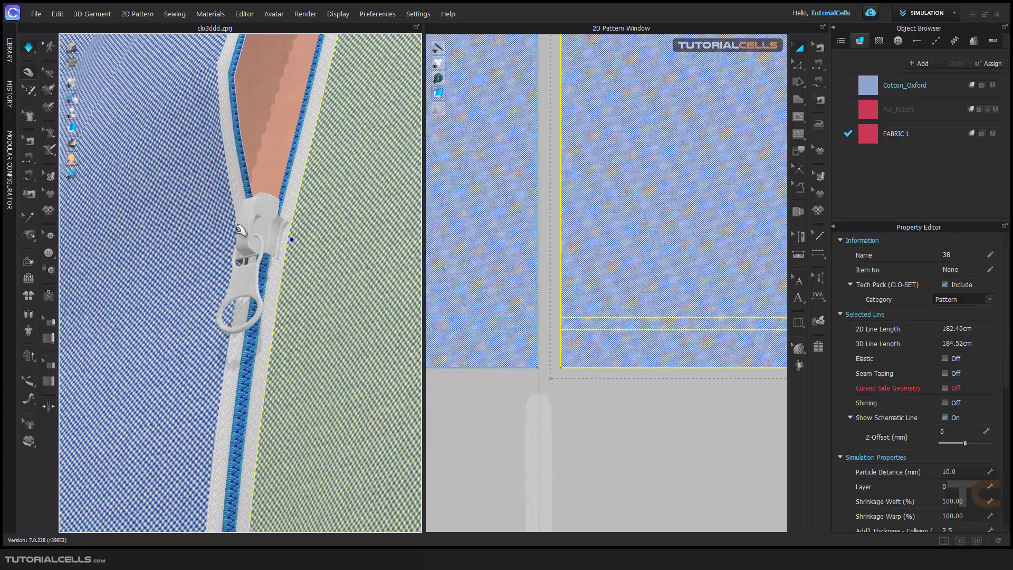
Step: Change the zipper's slider to a wide, stepped body shape and its puller to a tapered tab with a rectangular slot
{"action": "left_click", "coordinate": [259, 227]}
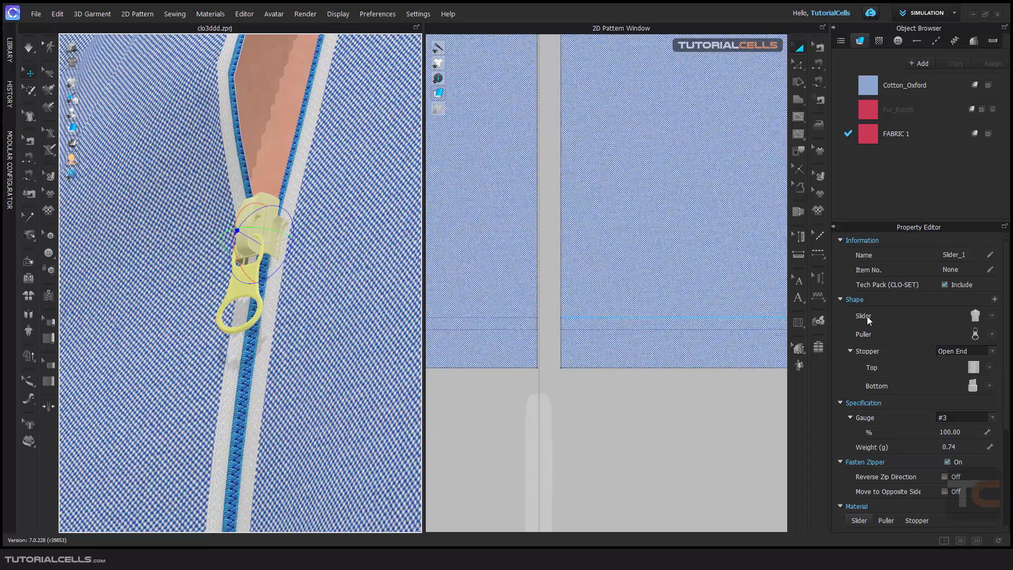
{"action": "left_click", "coordinate": [993, 317]}
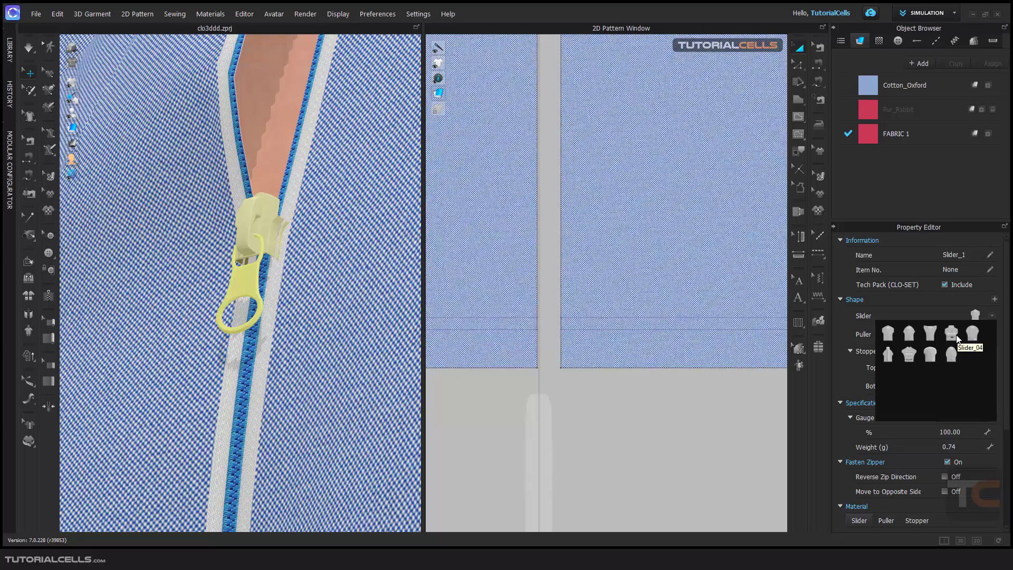
{"action": "left_click", "coordinate": [909, 355]}
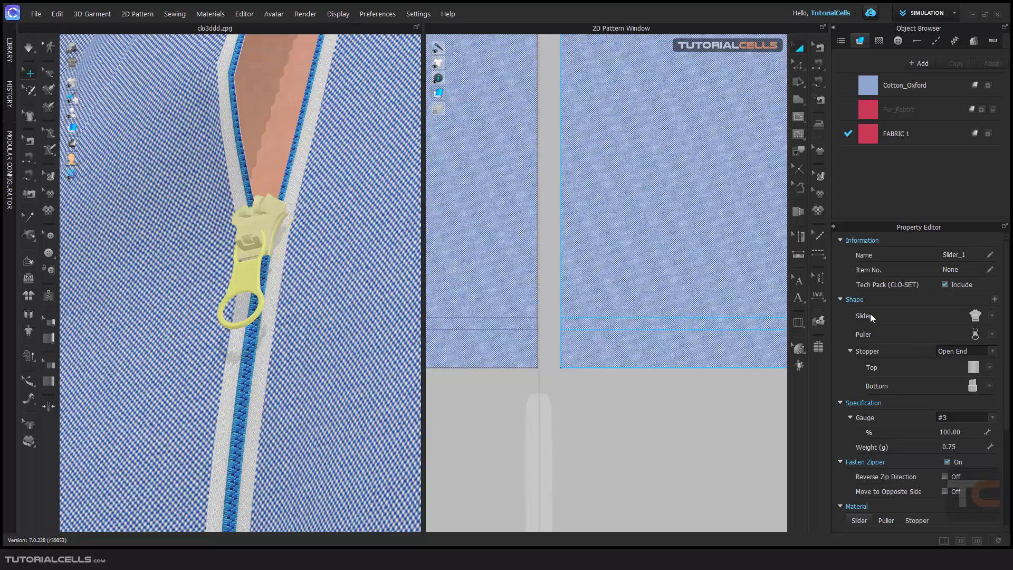
{"action": "left_click", "coordinate": [991, 336]}
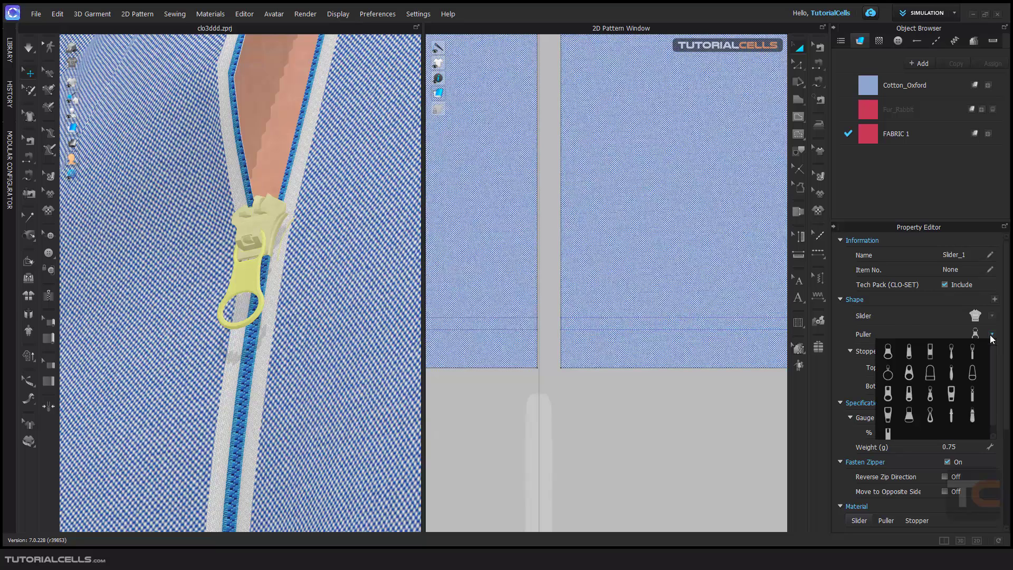
{"action": "left_click", "coordinate": [897, 414]}
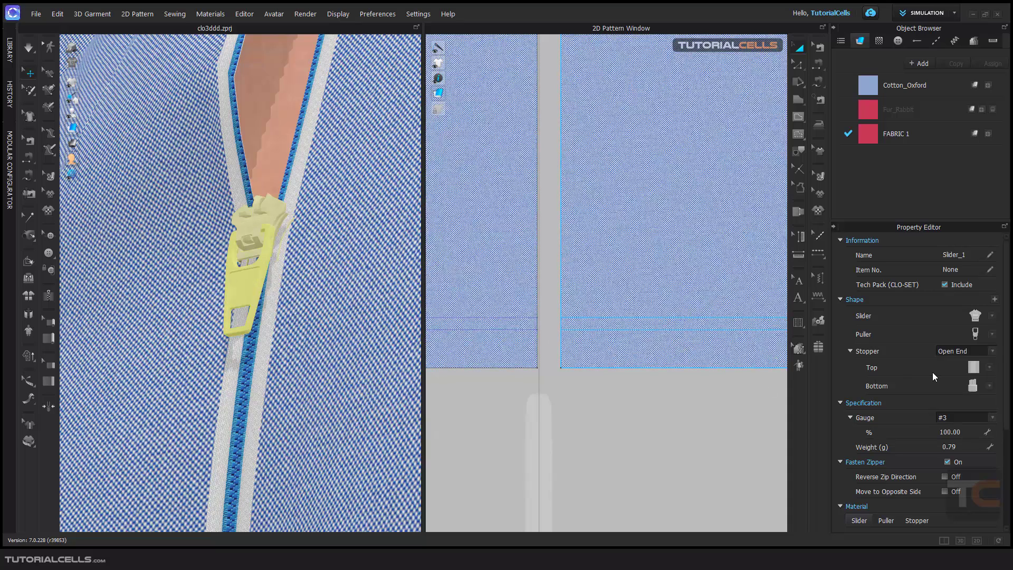
Step: Examine the zipper's top and bottom stoppers on the garment and their available shape options
{"action": "scroll", "coordinate": [255, 287], "scroll_direction": "down", "scroll_amount": 6}
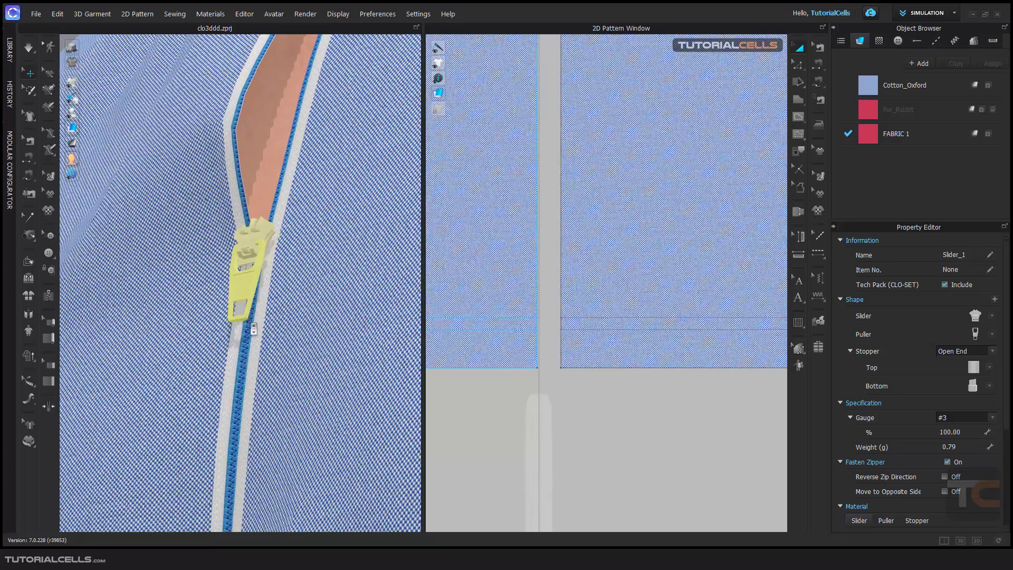
{"action": "middle_click_drag", "start_coordinate": [255, 287], "coordinate": [283, 430]}
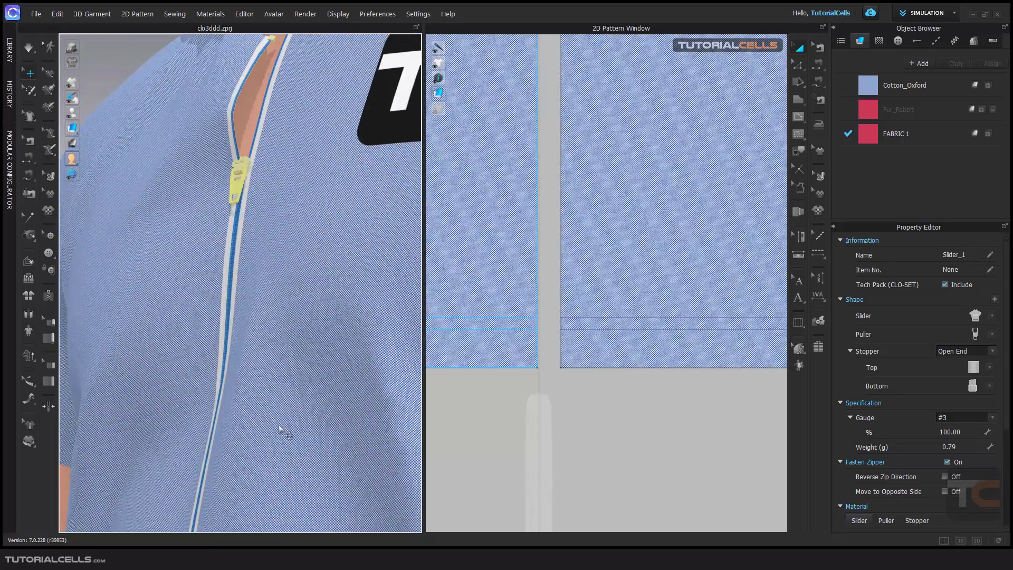
{"action": "middle_click_drag", "start_coordinate": [226, 113], "coordinate": [273, 163]}
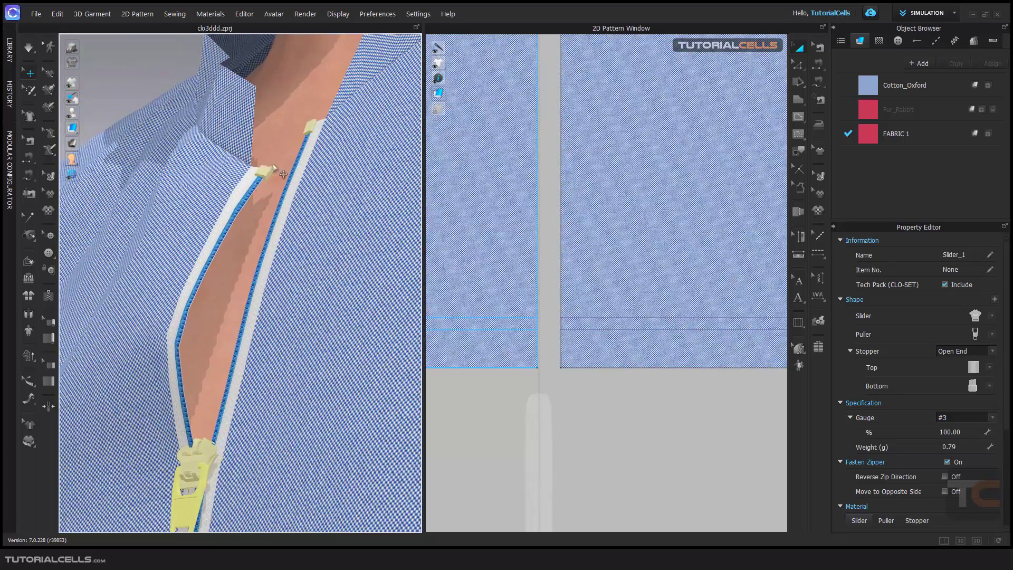
{"action": "left_click", "coordinate": [989, 368]}
{"action": "left_click", "coordinate": [990, 370]}
{"action": "left_click", "coordinate": [990, 385]}
{"action": "left_click", "coordinate": [990, 387]}
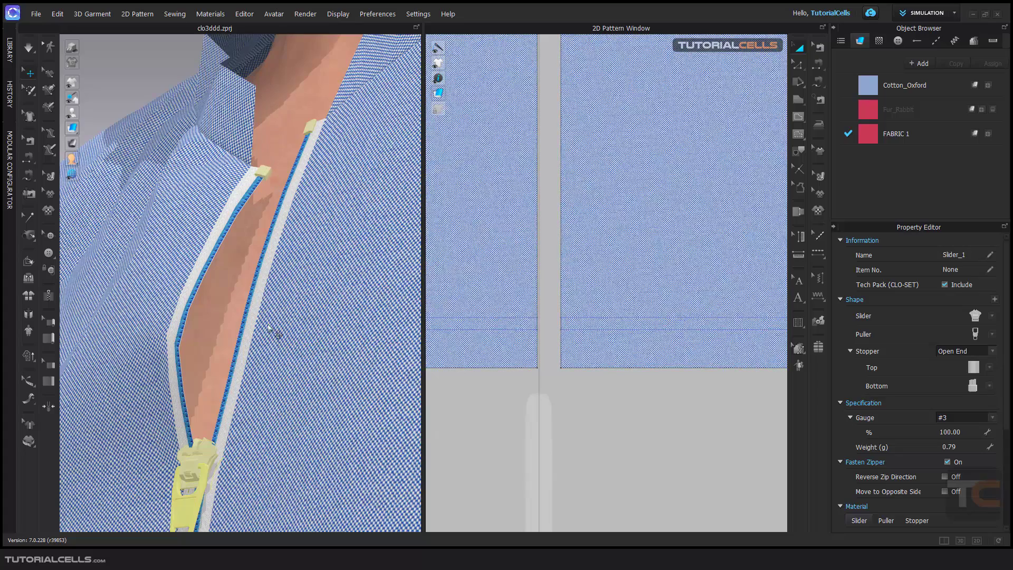
{"action": "scroll", "coordinate": [271, 333], "scroll_direction": "down", "scroll_amount": 5}
{"action": "scroll", "coordinate": [265, 407], "scroll_direction": "up", "scroll_amount": 5}
{"action": "mouse_move", "coordinate": [294, 274]}
{"action": "right_mouse_down"}
{"action": "mouse_move", "coordinate": [326, 93]}
{"action": "mouse_move", "coordinate": [252, 188]}
{"action": "mouse_move", "coordinate": [289, 273]}
{"action": "right_mouse_up"}
{"action": "scroll", "coordinate": [289, 274], "scroll_direction": "down", "scroll_amount": 3}
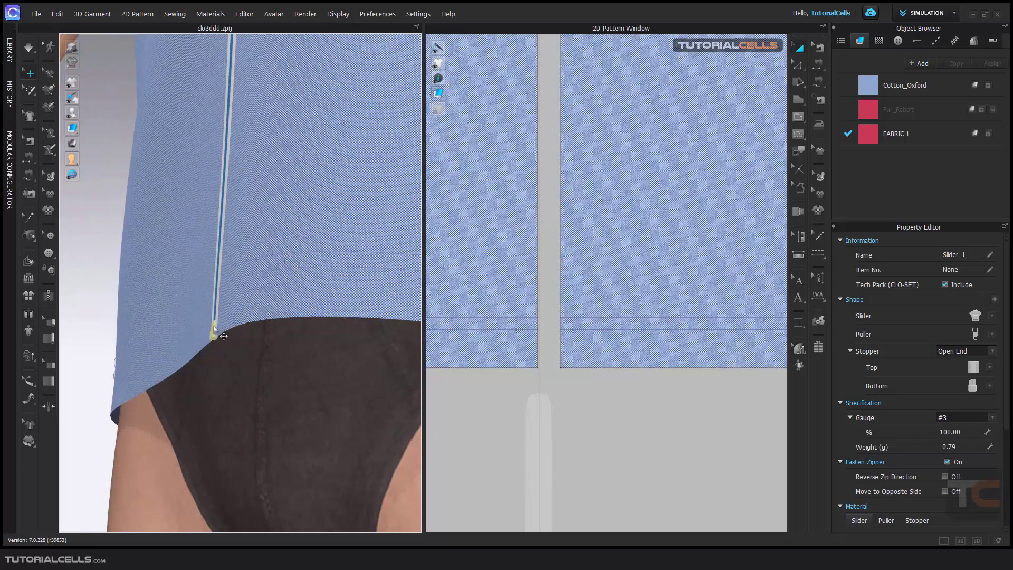
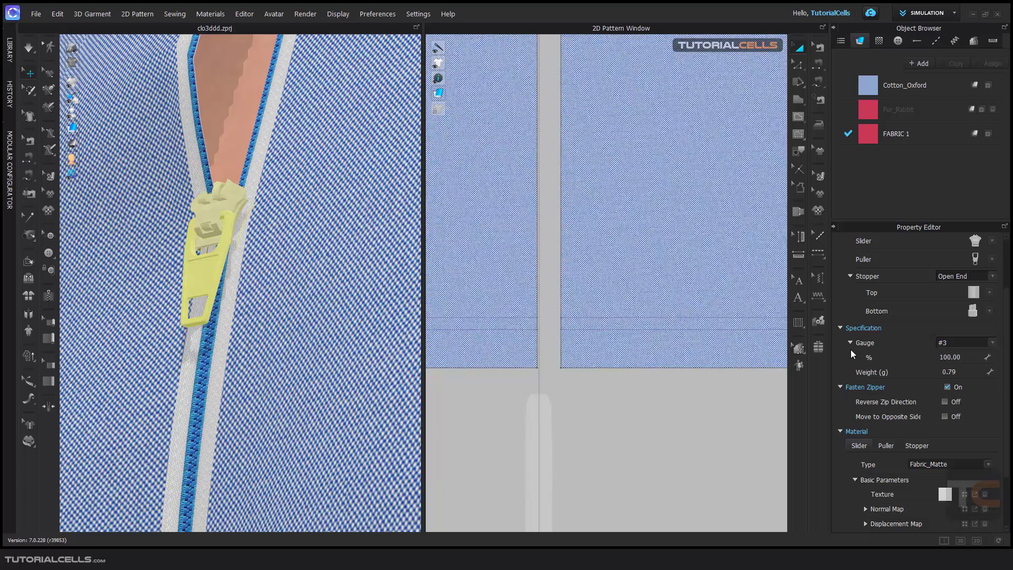
Step: Set the slider's gauge to #5
{"action": "left_click", "coordinate": [992, 348]}
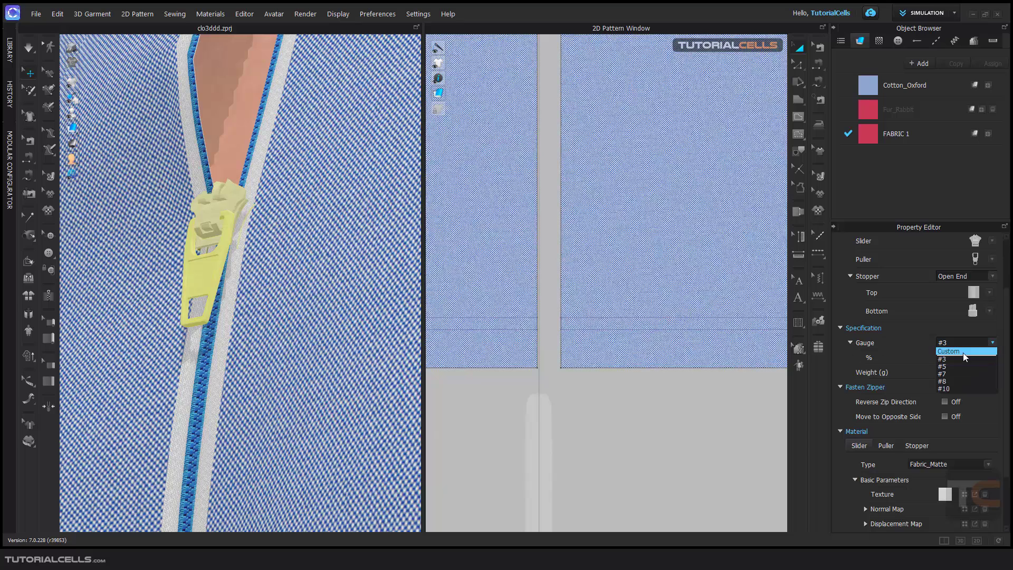
{"action": "left_click", "coordinate": [955, 366]}
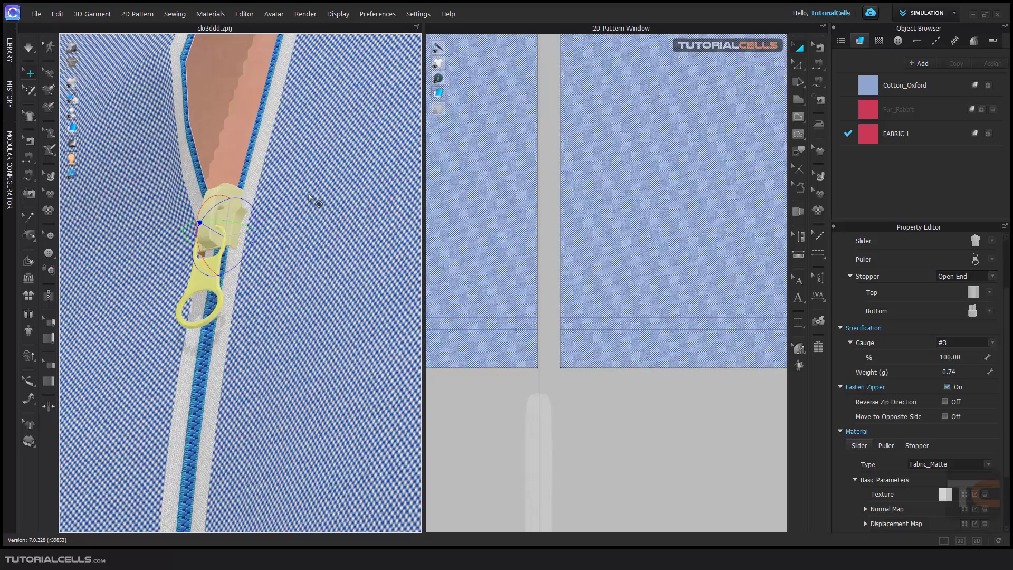
Step: Set the slider's weight to 40 g with the simulation running
{"action": "key", "text": "q"}
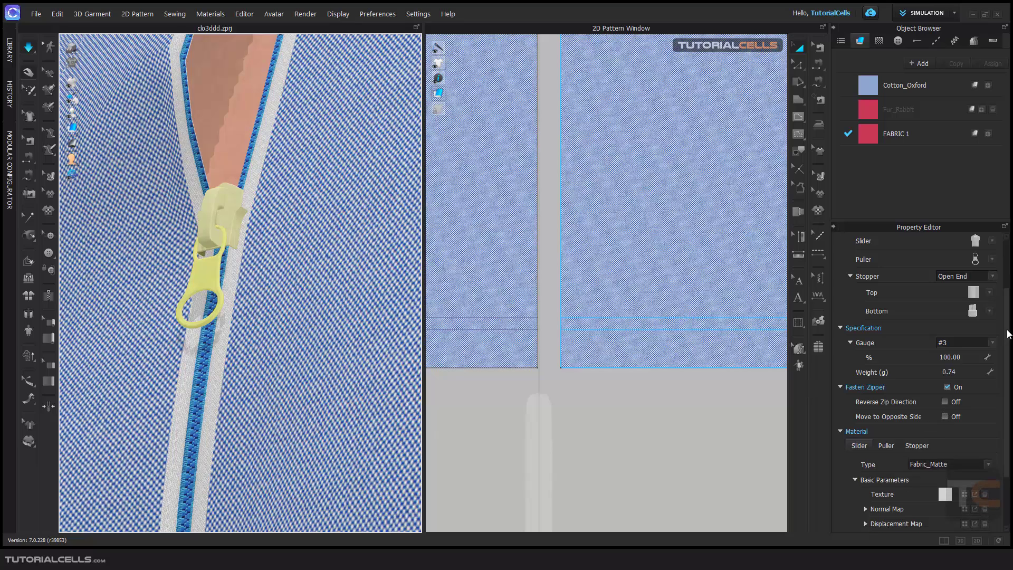
{"action": "left_click_drag", "start_coordinate": [1008, 336], "coordinate": [1011, 358]}
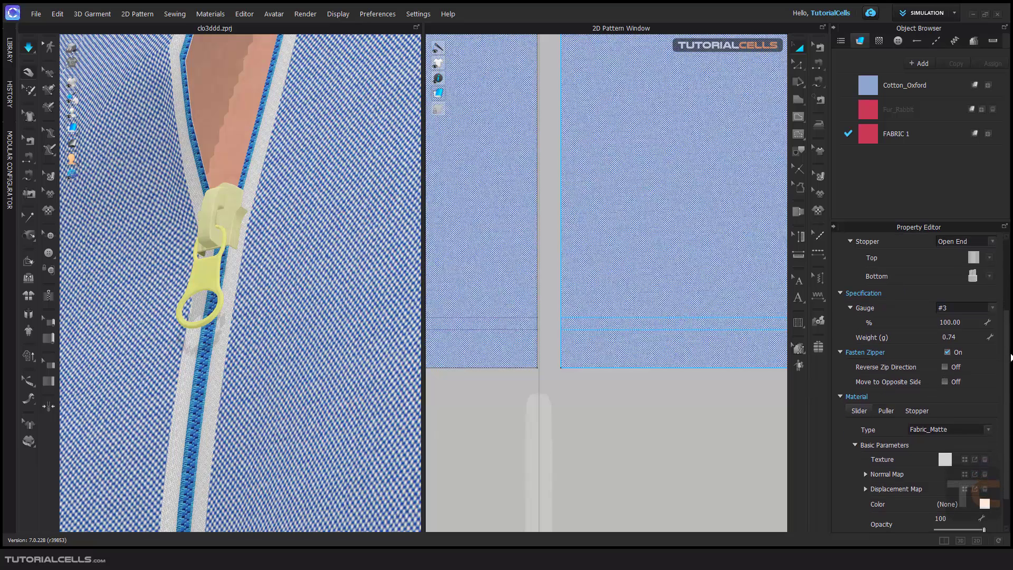
{"action": "left_click", "coordinate": [961, 338]}
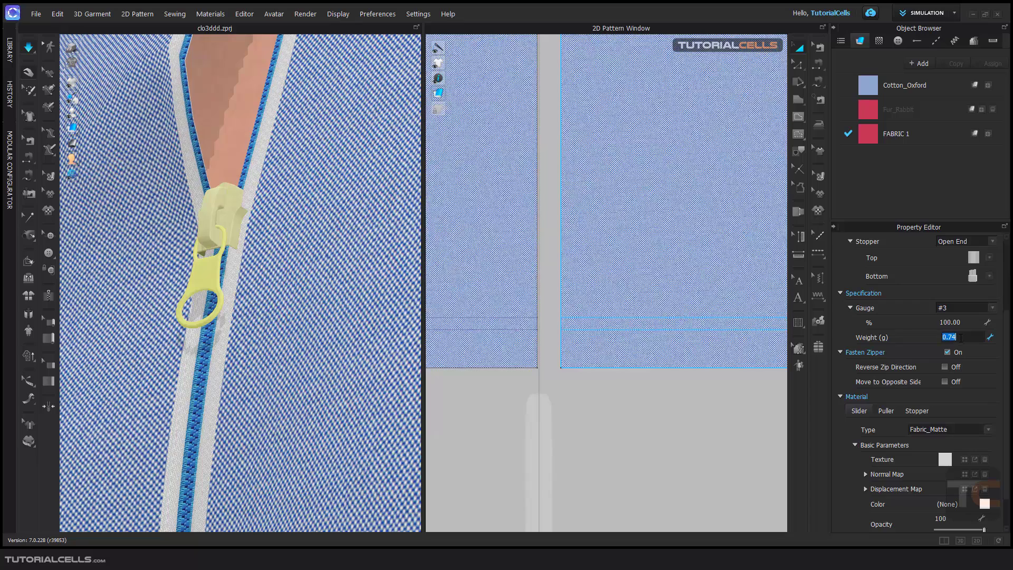
{"action": "type", "text": "40"}
{"action": "key", "text": "Return"}
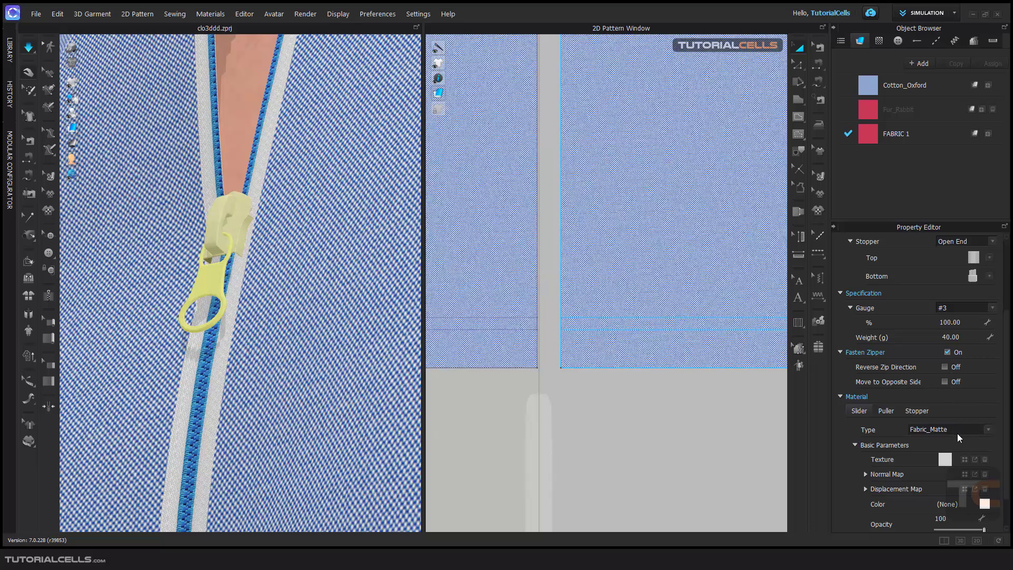
Step: Set the slider's weight to 5 g
{"action": "left_click", "coordinate": [949, 337]}
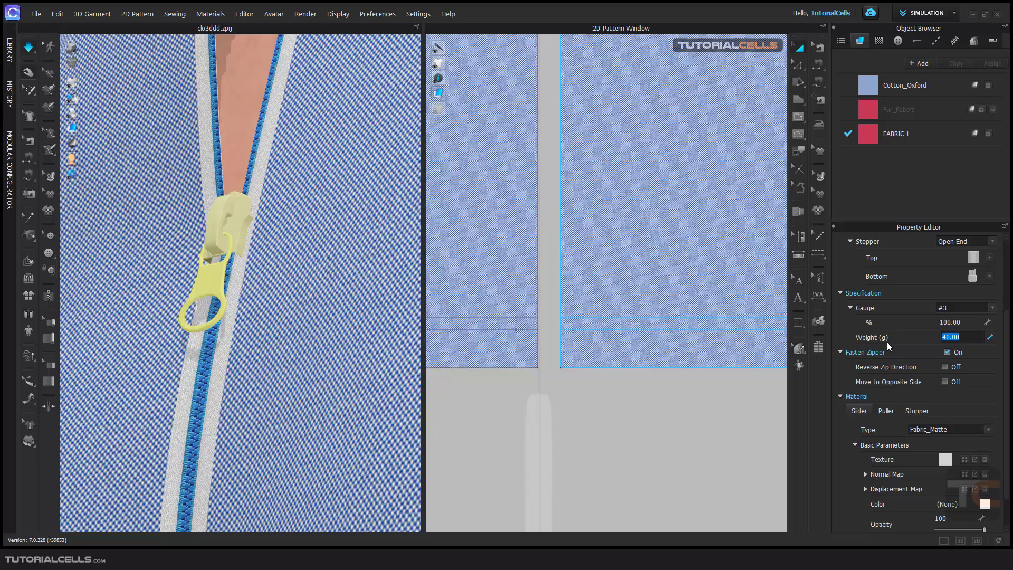
{"action": "type", "text": "1"}
{"action": "key", "text": "Return"}
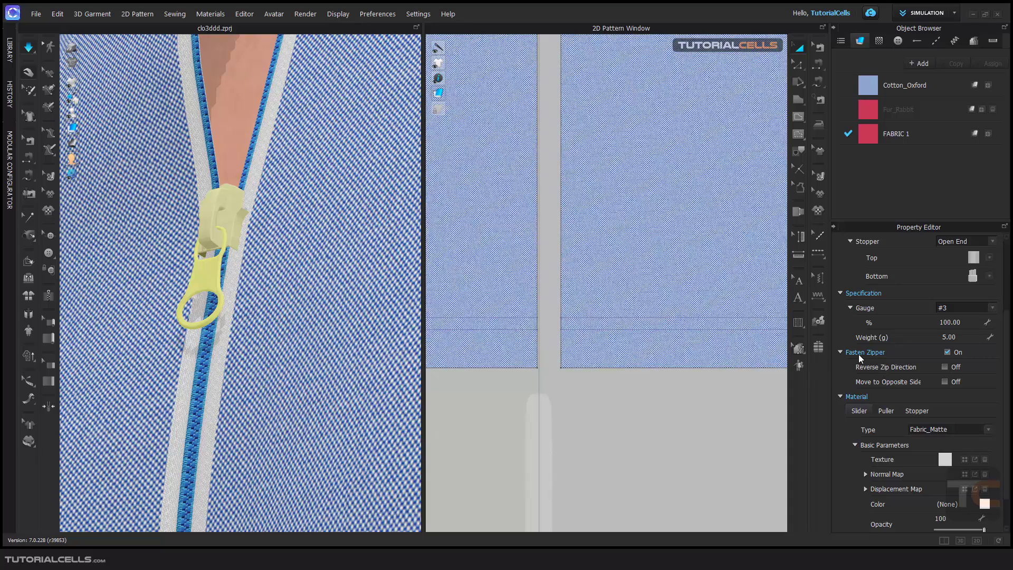
Step: Turn on Reverse Zip Direction for the fastened zipper and inspect the slider's placement on the garment
{"action": "left_click", "coordinate": [946, 352]}
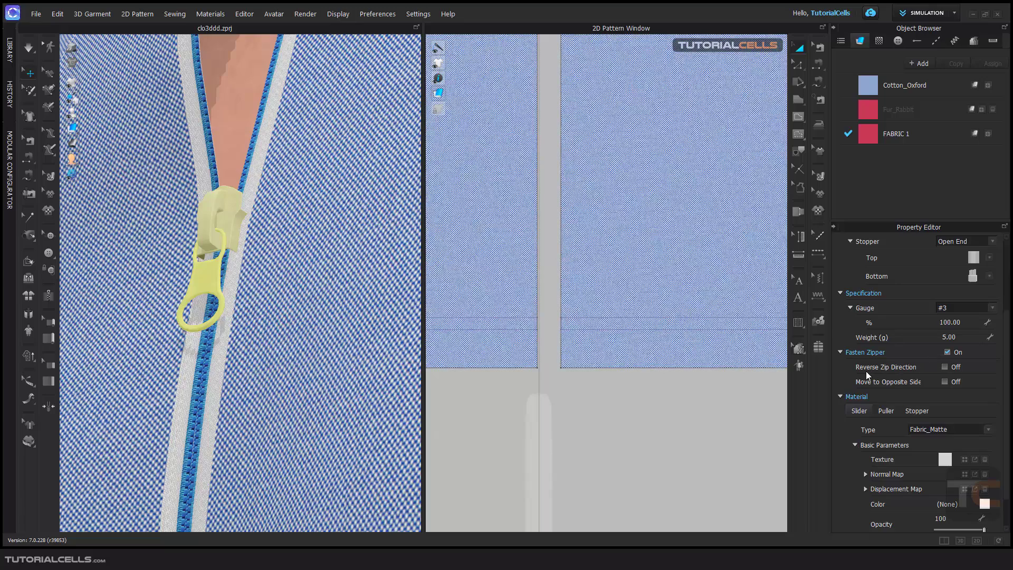
{"action": "left_click", "coordinate": [944, 366]}
{"action": "scroll", "coordinate": [338, 291], "scroll_direction": "down", "scroll_amount": 5}
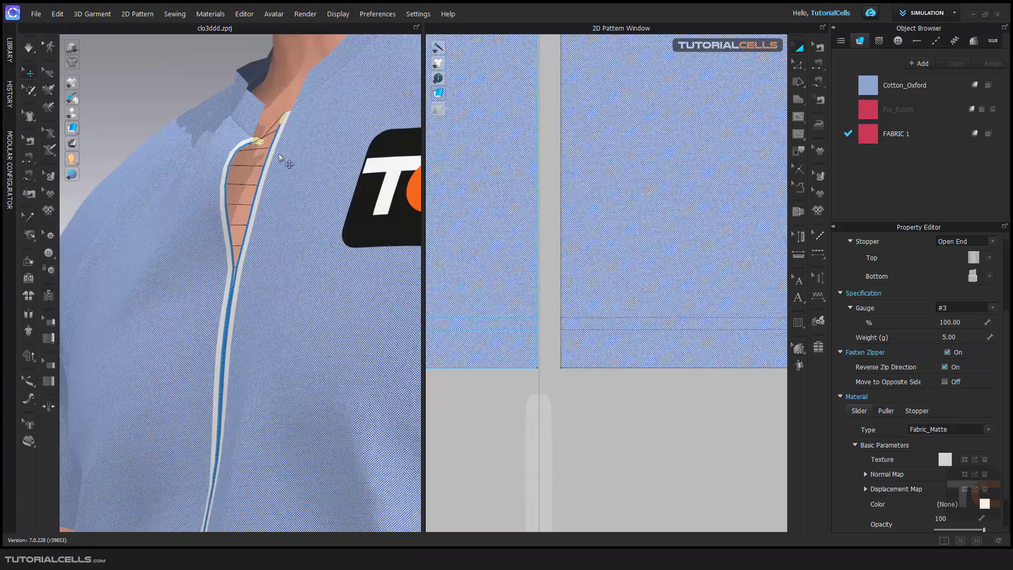
{"action": "scroll", "coordinate": [258, 276], "scroll_direction": "down", "scroll_amount": 3}
{"action": "right_click_drag", "start_coordinate": [259, 276], "coordinate": [288, 321]}
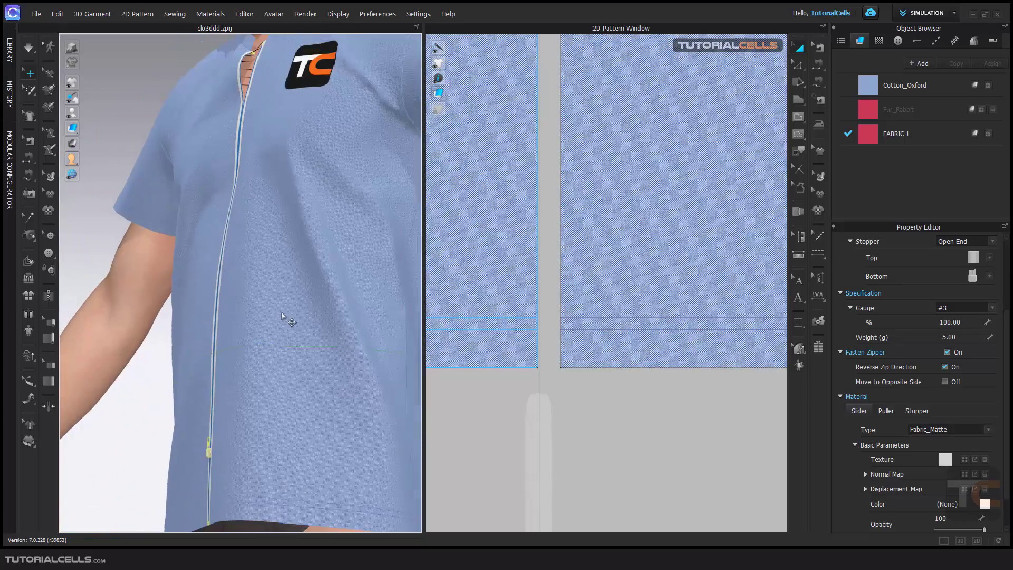
Step: Turn off Reverse Zip Direction for the fastened zipper
{"action": "middle_click_drag", "start_coordinate": [287, 321], "coordinate": [232, 419]}
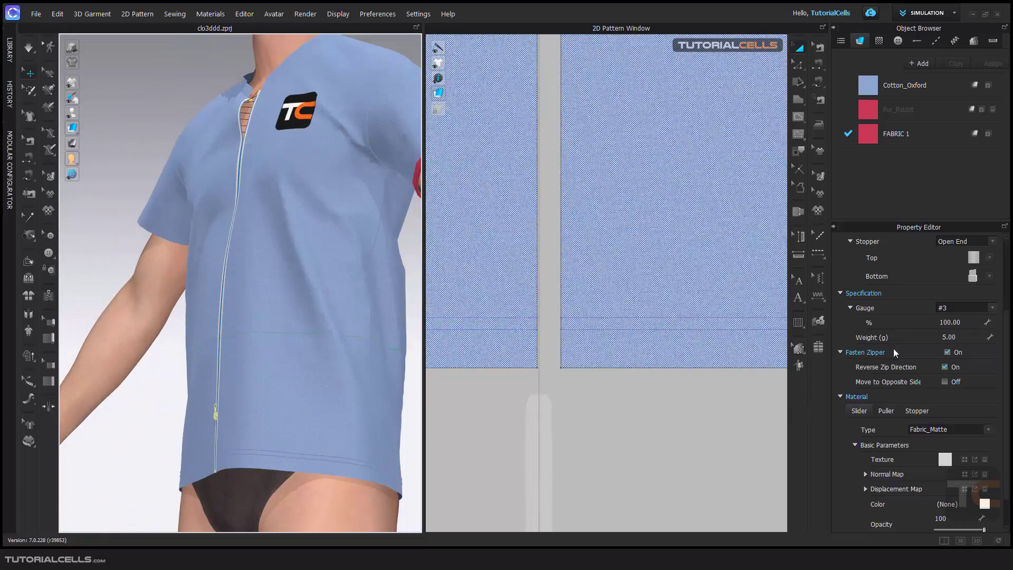
{"action": "left_click", "coordinate": [945, 367]}
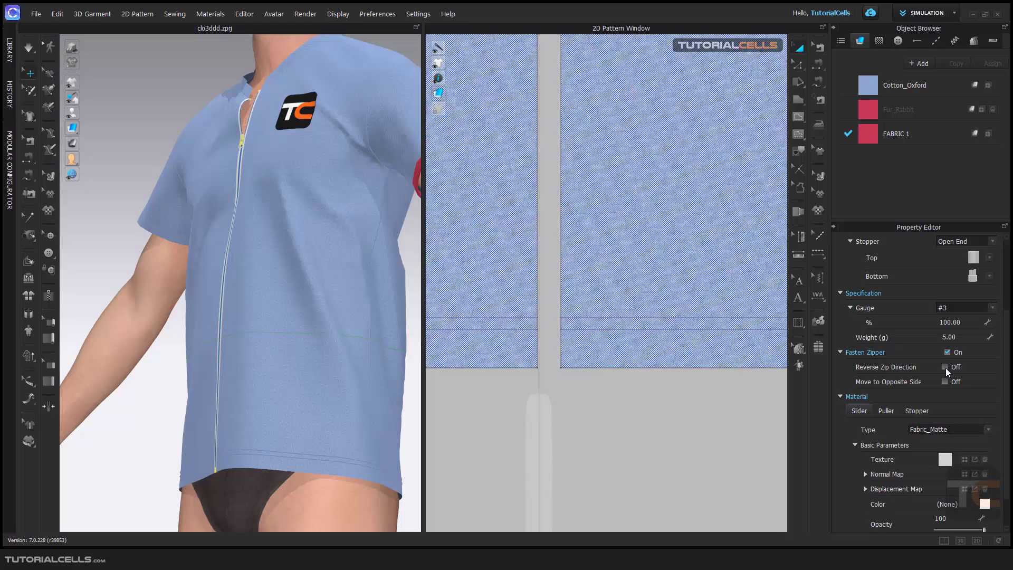
Step: Try Move to Opposite Side on the zipper slider, inspect the slider up close, and switch the option back off
{"action": "left_click", "coordinate": [945, 382]}
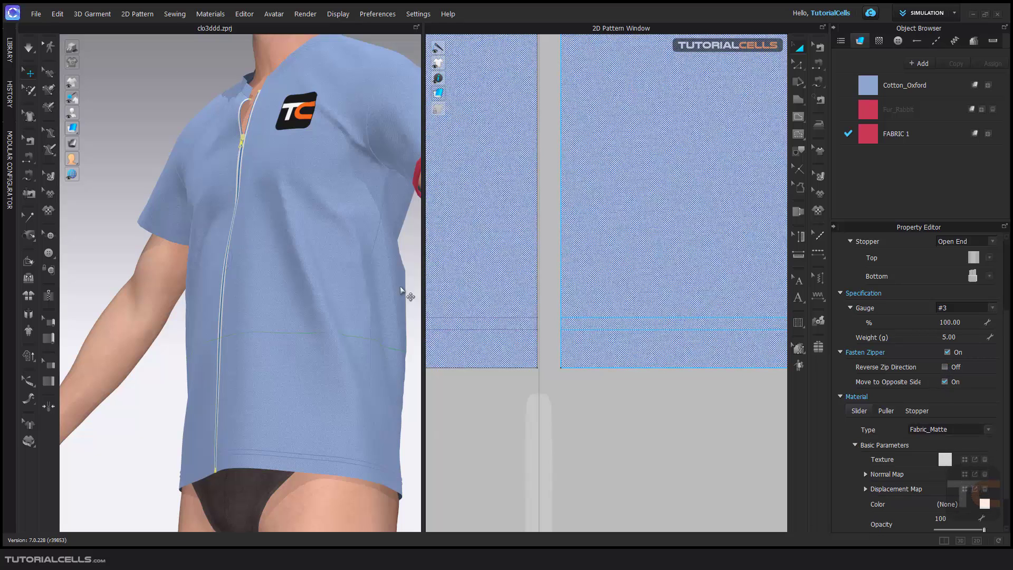
{"action": "scroll", "coordinate": [330, 294], "scroll_direction": "up", "scroll_amount": 5}
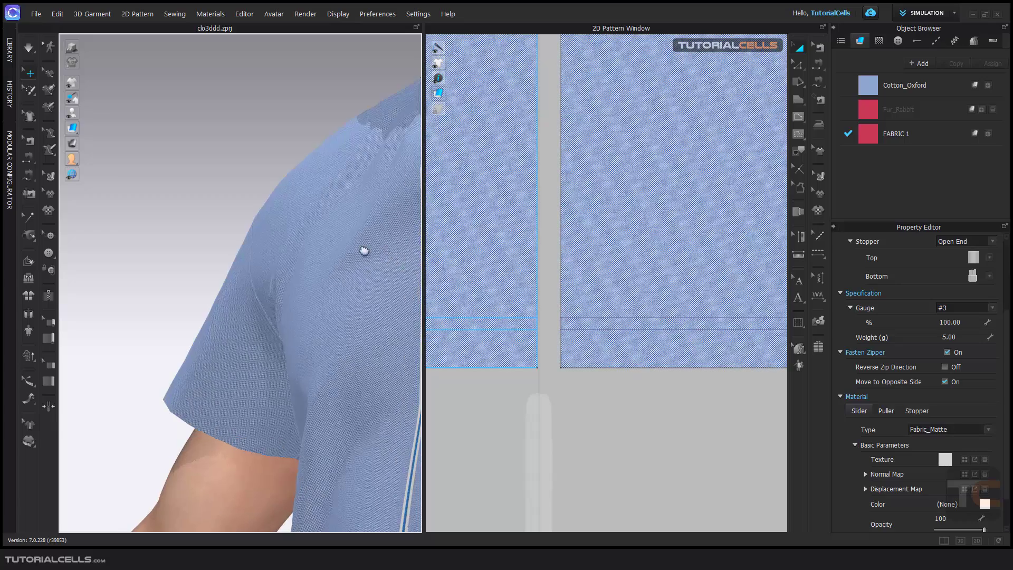
{"action": "middle_click_drag", "start_coordinate": [365, 249], "coordinate": [211, 261]}
{"action": "scroll", "coordinate": [213, 273], "scroll_direction": "up", "scroll_amount": 6}
{"action": "left_click_drag", "start_coordinate": [213, 272], "coordinate": [229, 294]}
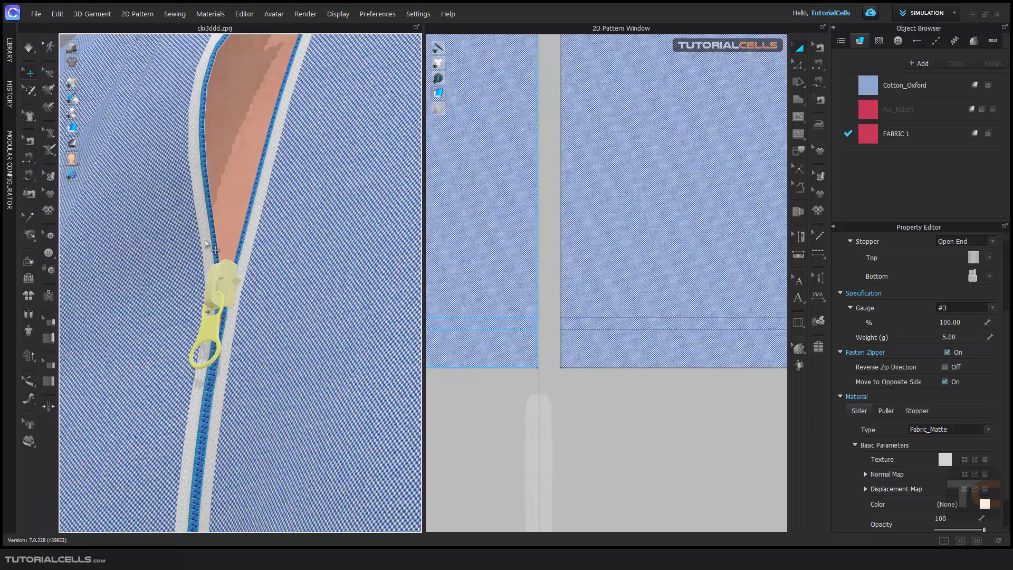
{"action": "left_click", "coordinate": [945, 382]}
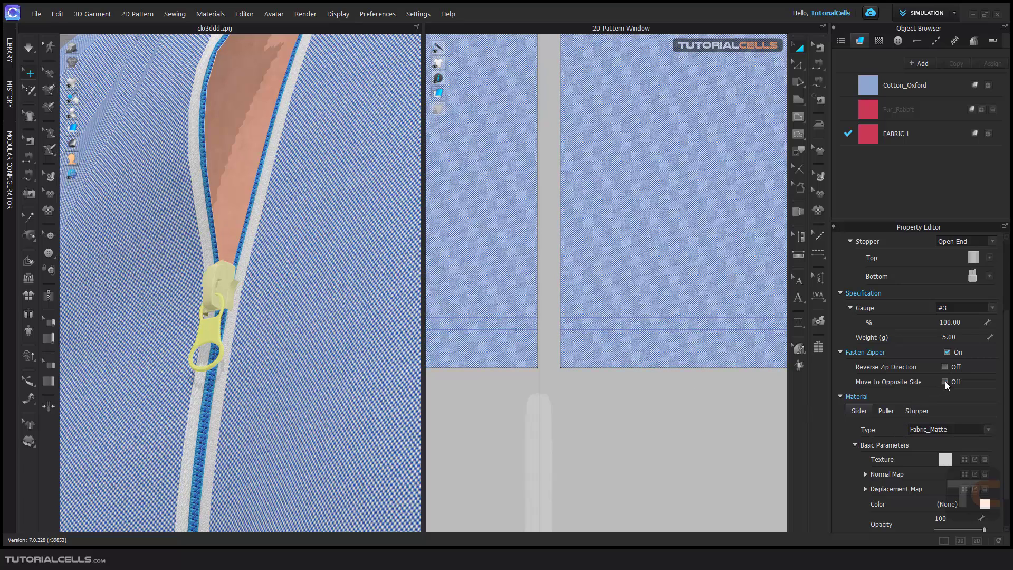
Step: Move the zipper slider up to the neckline with the simulation running, closing the front opening
{"action": "key", "text": "q"}
{"action": "scroll", "coordinate": [250, 281], "scroll_direction": "down", "scroll_amount": 8}
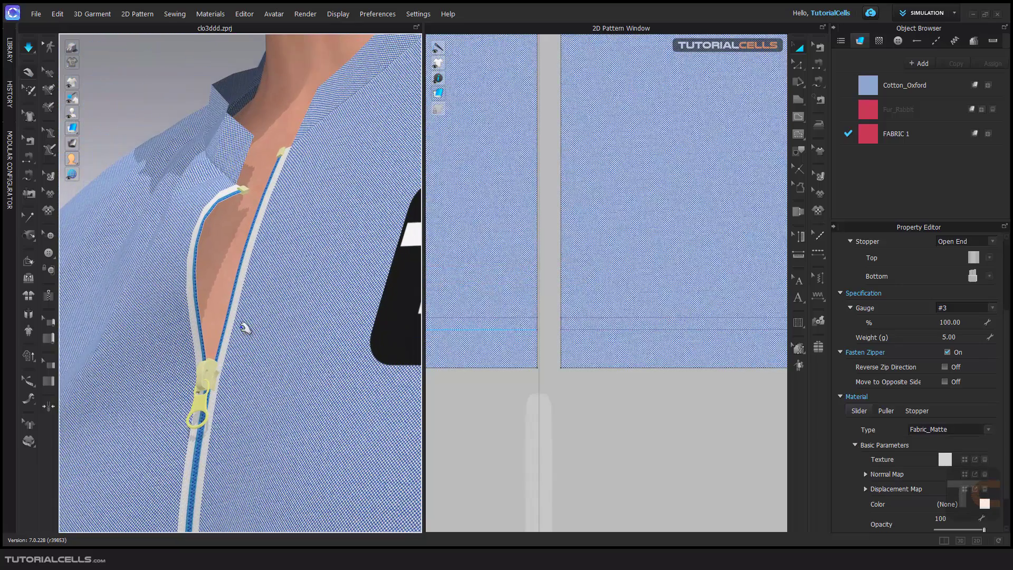
{"action": "left_click", "coordinate": [213, 364]}
{"action": "left_click", "coordinate": [29, 72]}
{"action": "left_click", "coordinate": [209, 373]}
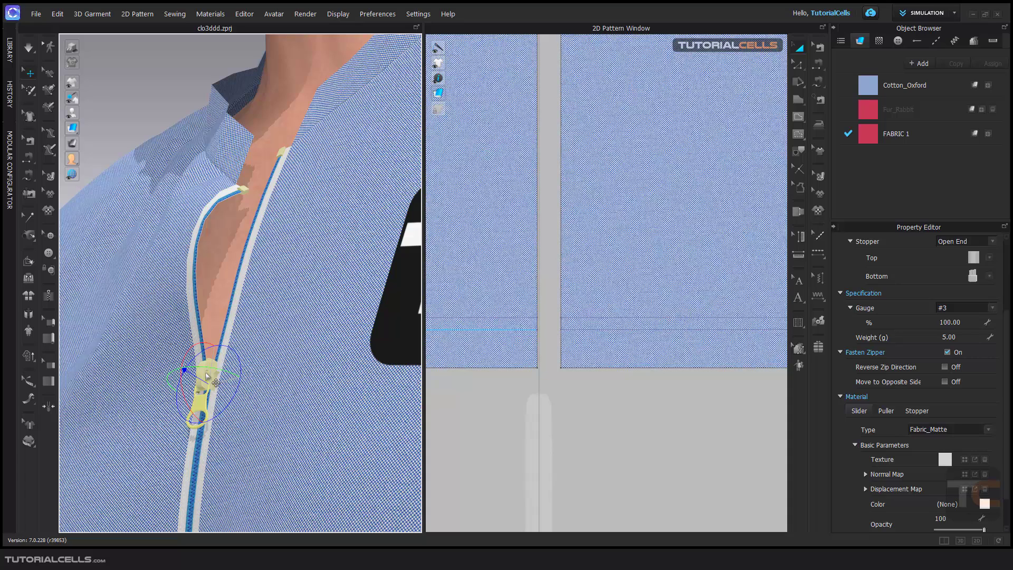
{"action": "left_click", "coordinate": [207, 376]}
{"action": "left_click_drag", "start_coordinate": [280, 151], "coordinate": [238, 194]}
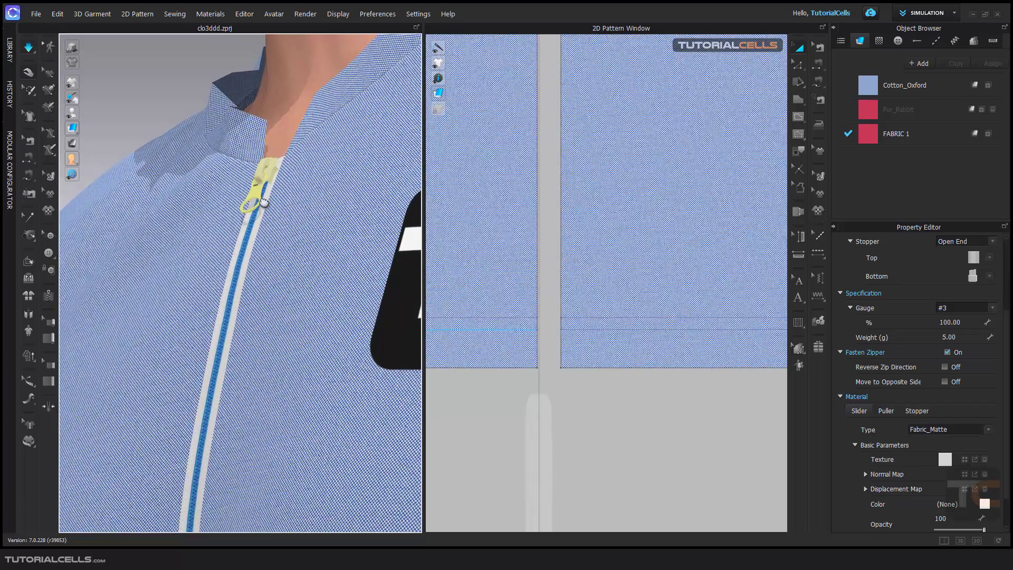
Step: Select the zipper slider and set its material type to Metal
{"action": "scroll", "coordinate": [263, 202], "scroll_direction": "up", "scroll_amount": 6}
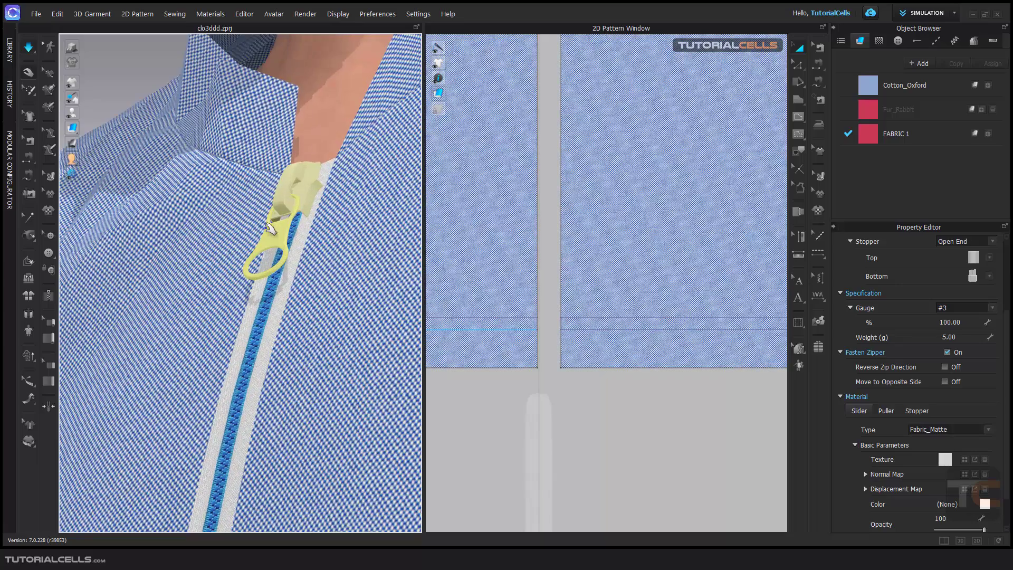
{"action": "left_click", "coordinate": [293, 206]}
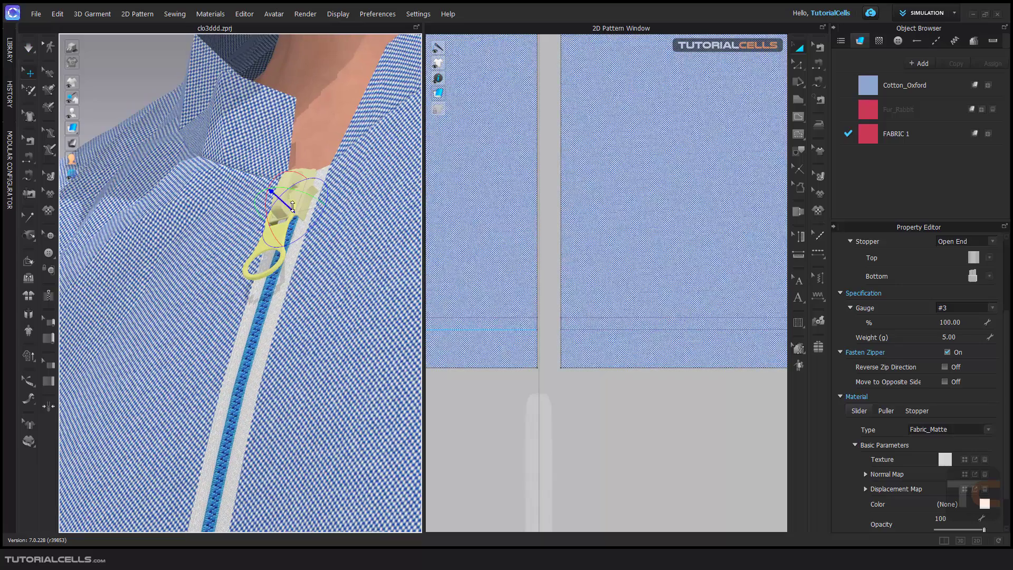
{"action": "scroll", "coordinate": [944, 450], "scroll_direction": "down", "scroll_amount": 2}
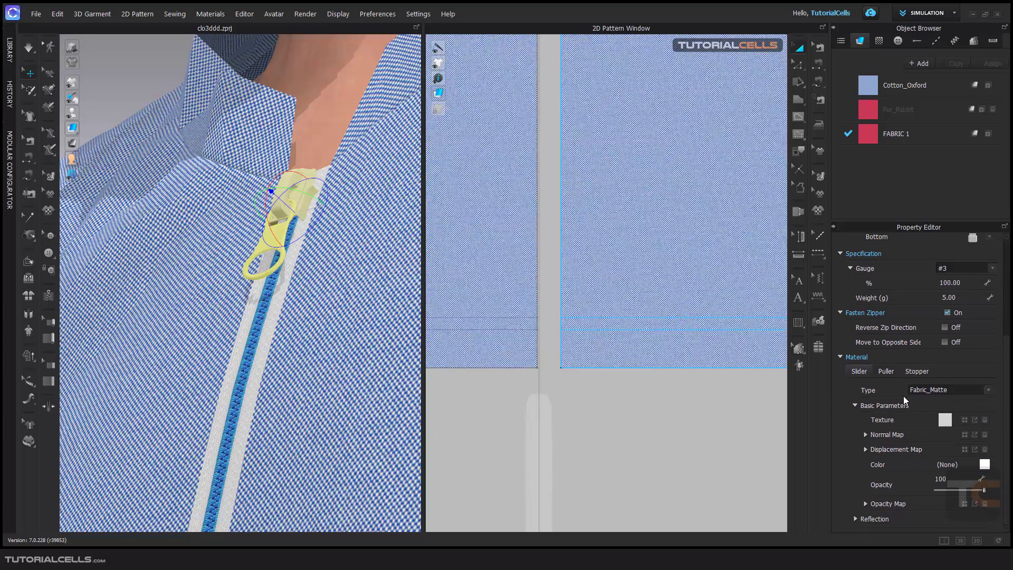
{"action": "left_click", "coordinate": [988, 391]}
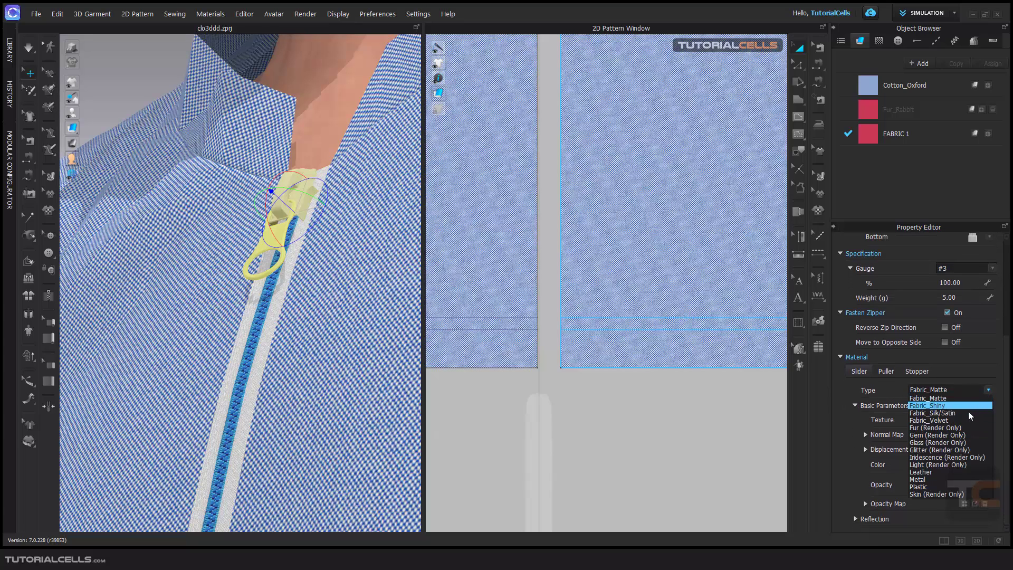
{"action": "left_click", "coordinate": [934, 479]}
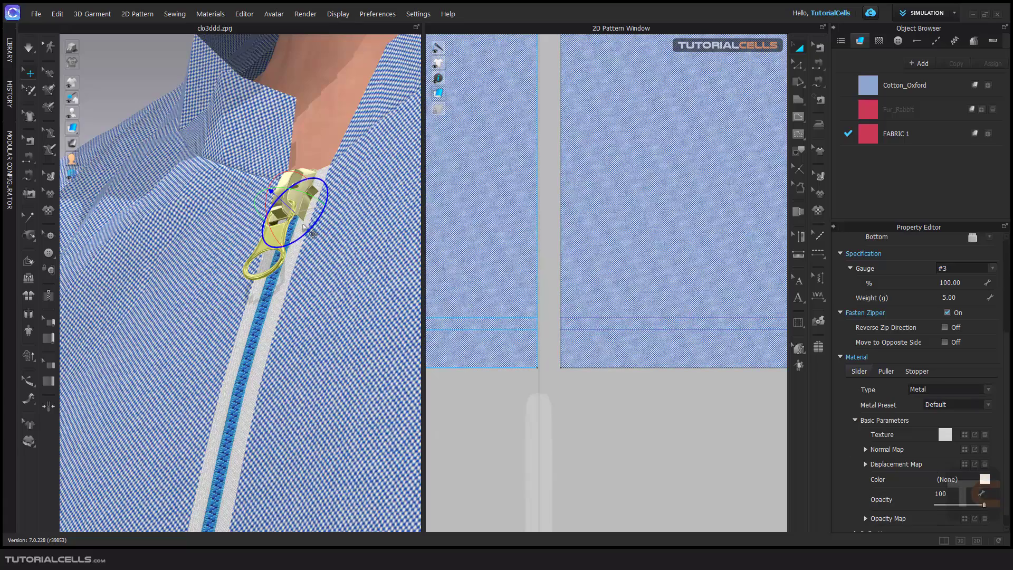
{"action": "right_click_drag", "start_coordinate": [323, 224], "coordinate": [305, 238]}
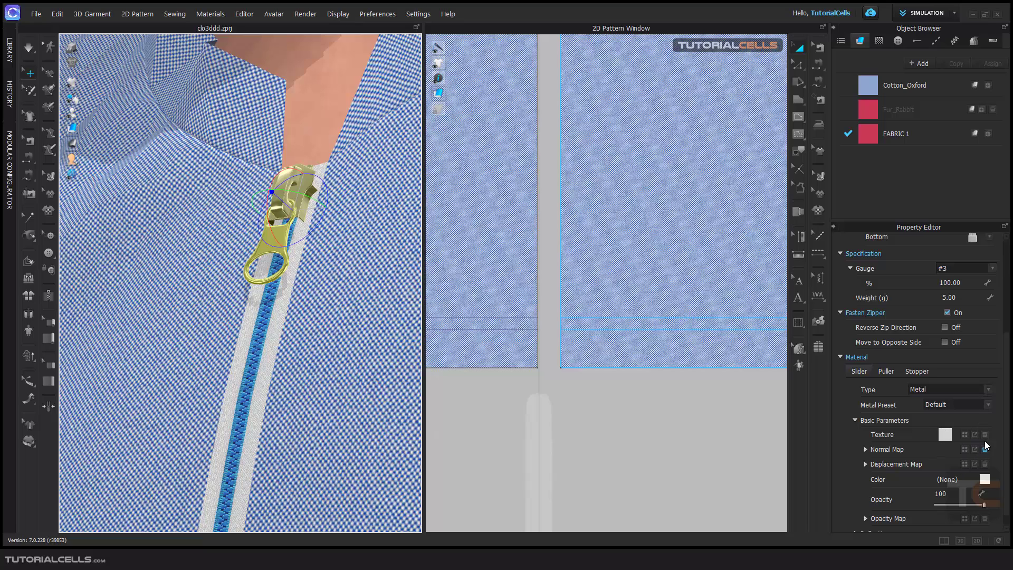
{"action": "scroll", "coordinate": [1009, 435], "scroll_direction": "down", "scroll_amount": 1}
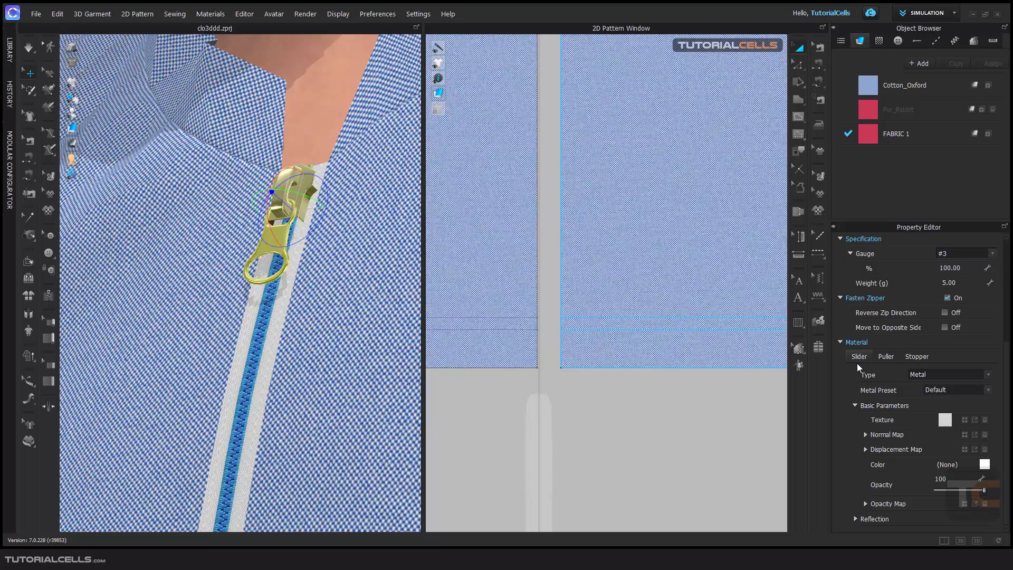
Step: Stop the puller from using the same material as the slider and set its material type to Fabric_Matte
{"action": "left_click", "coordinate": [884, 357]}
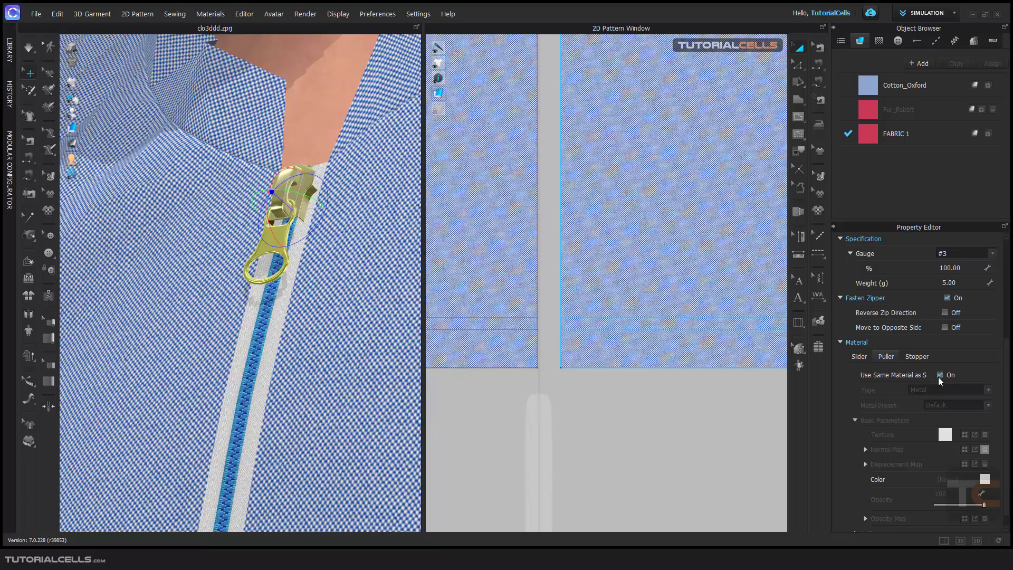
{"action": "left_click", "coordinate": [859, 358]}
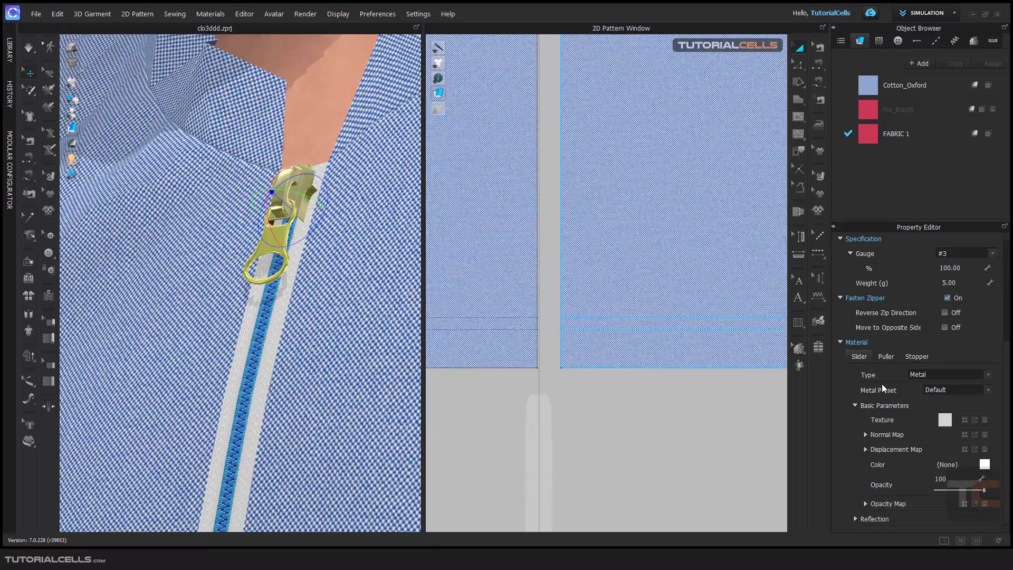
{"action": "left_click", "coordinate": [884, 358]}
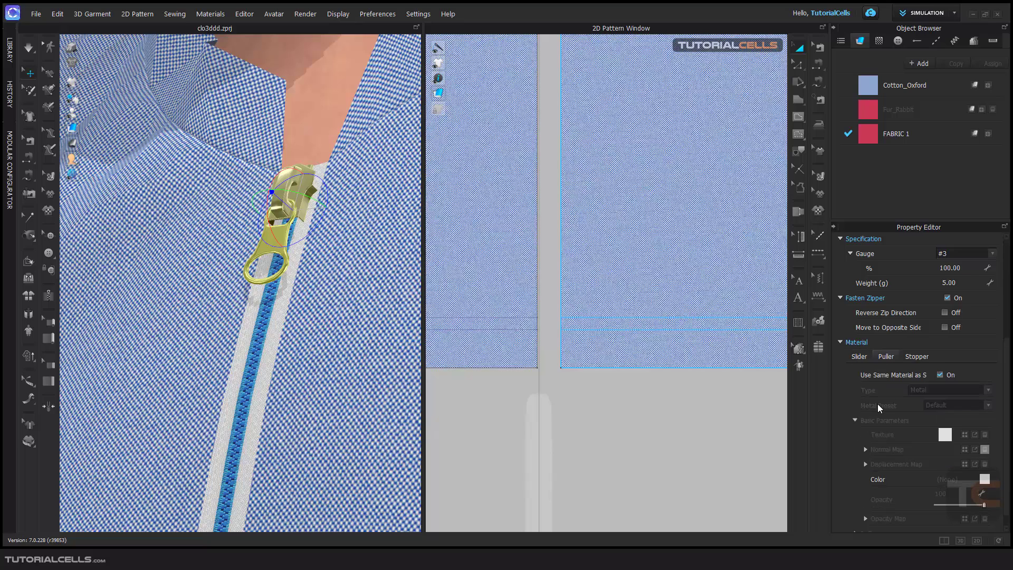
{"action": "left_click", "coordinate": [915, 357]}
{"action": "left_click", "coordinate": [892, 358]}
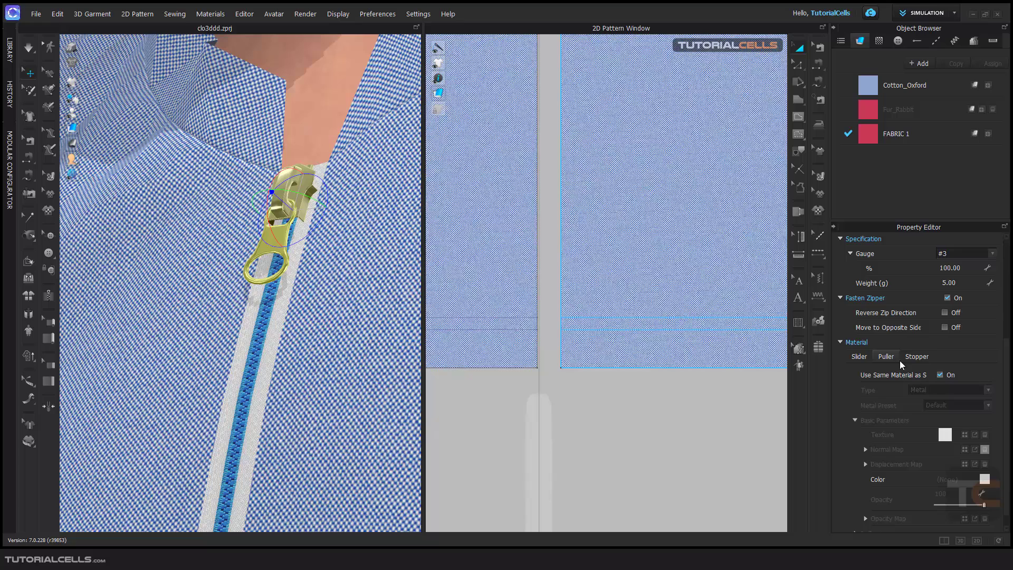
{"action": "left_click", "coordinate": [940, 375]}
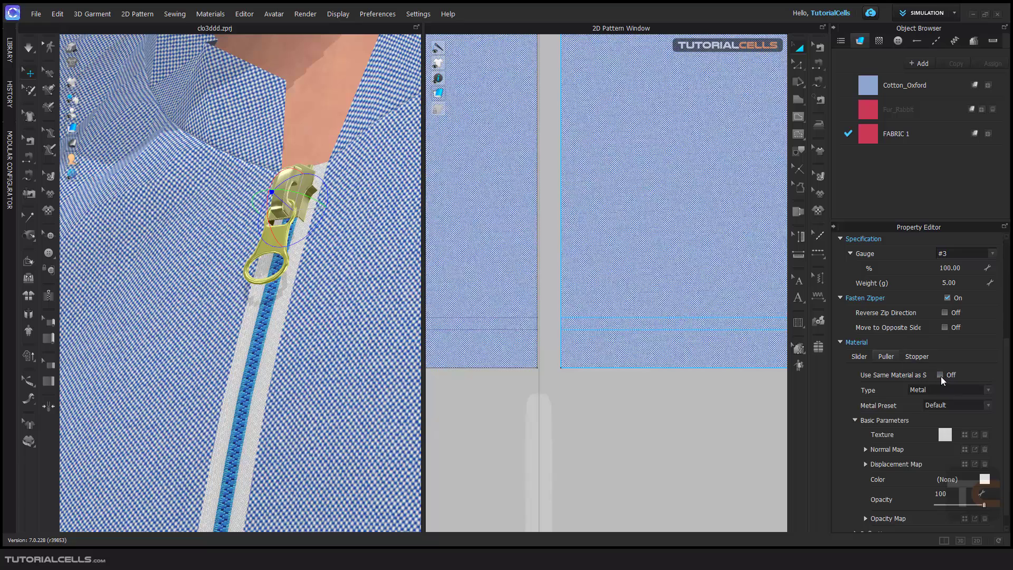
{"action": "left_click", "coordinate": [988, 390]}
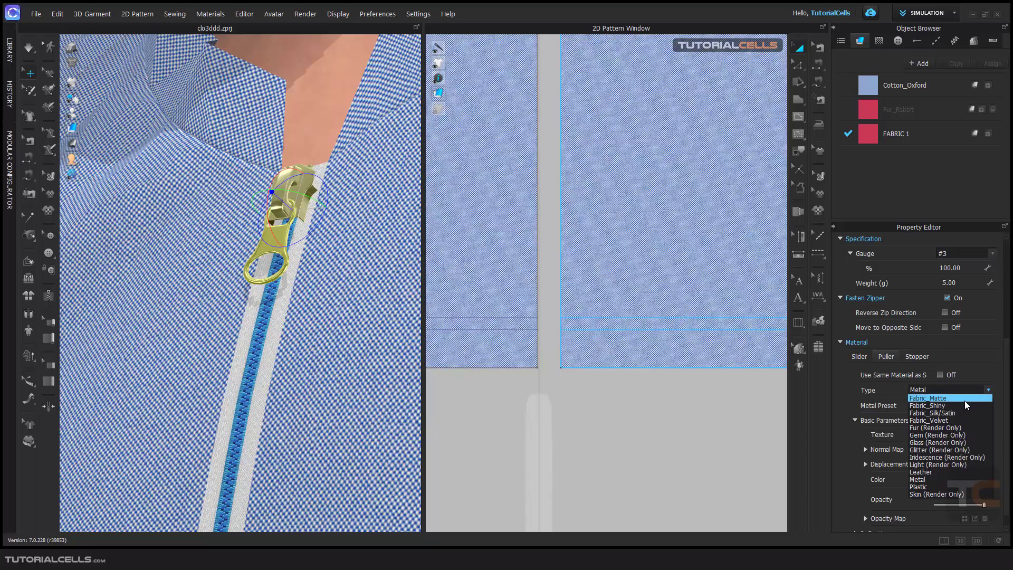
{"action": "left_click", "coordinate": [965, 399]}
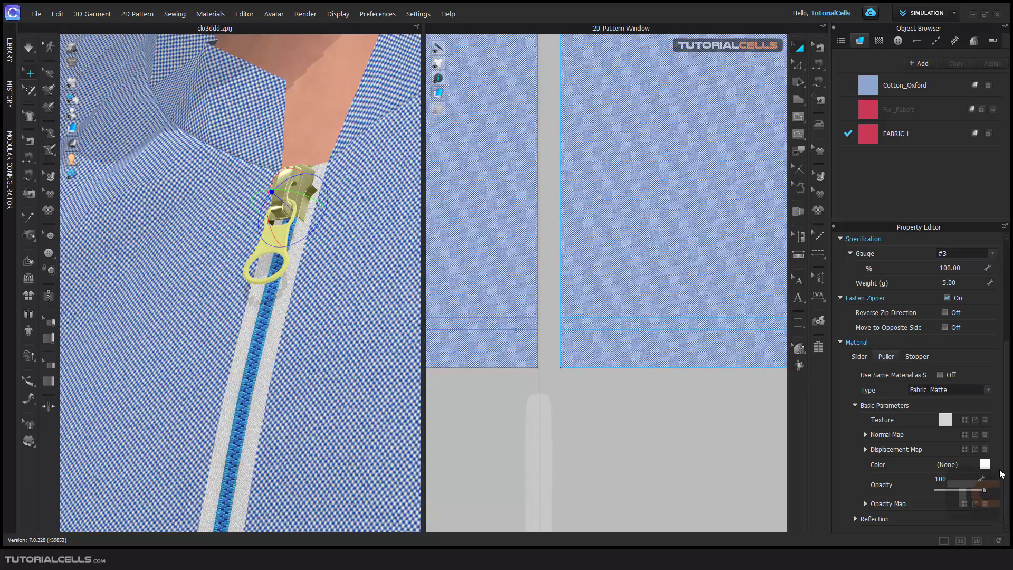
Step: Set the puller's color to green YKK 084, and switch it back to using the slider's material
{"action": "left_click", "coordinate": [985, 464]}
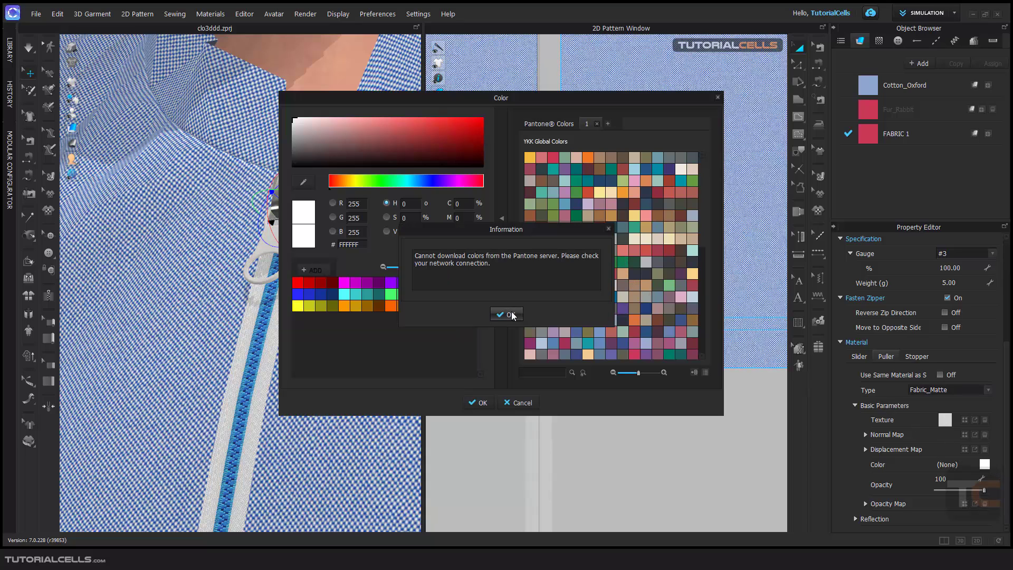
{"action": "left_click", "coordinate": [577, 214]}
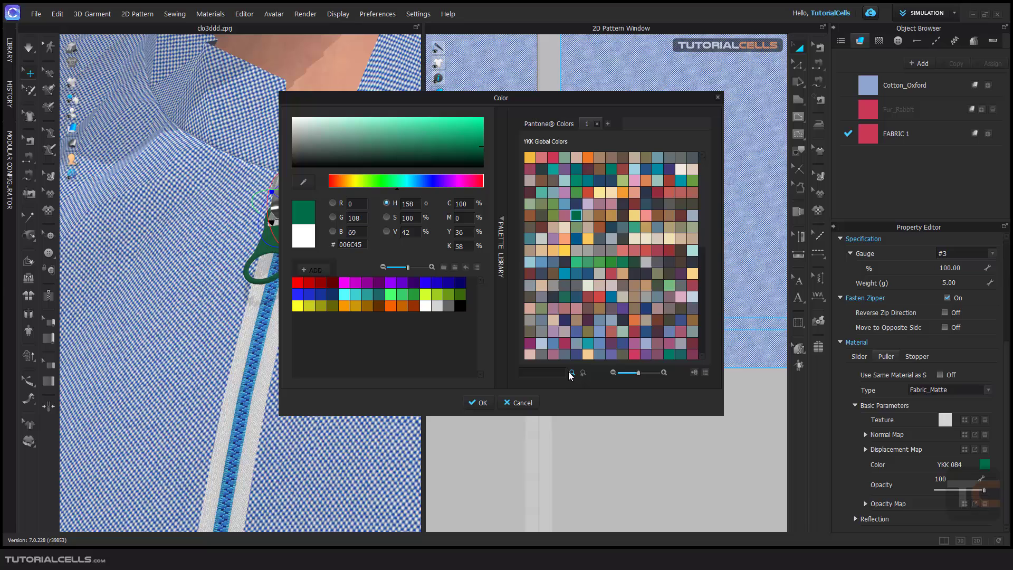
{"action": "left_click", "coordinate": [478, 402]}
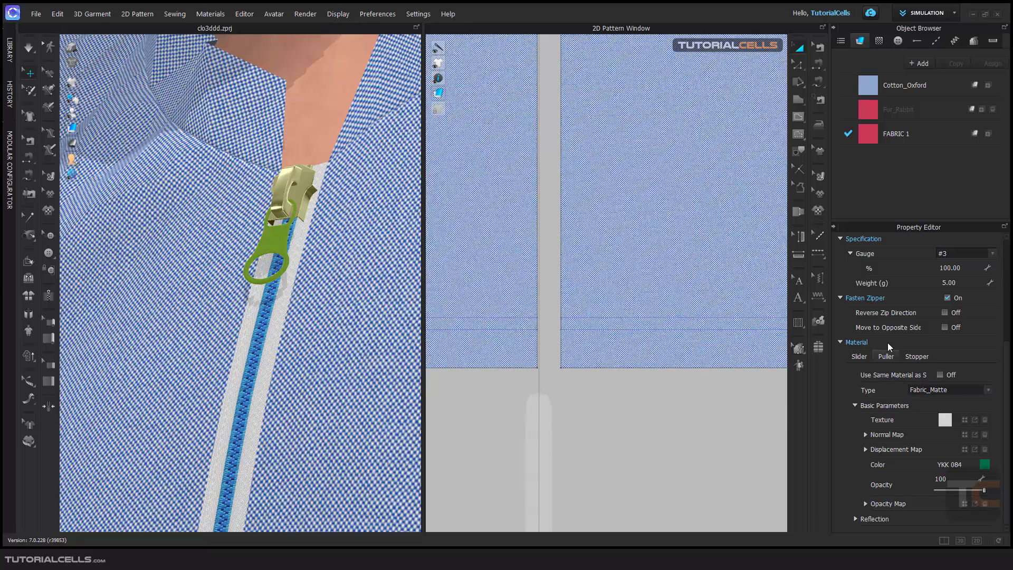
{"action": "left_click", "coordinate": [941, 375]}
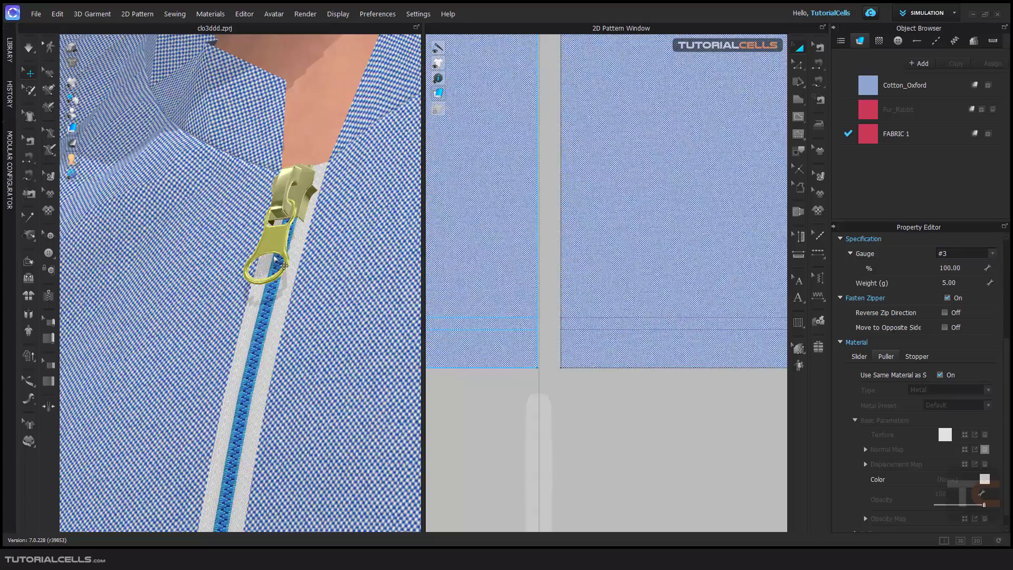
Step: Select the zipper on the garment and examine its specification, fold and teeth material settings
{"action": "scroll", "coordinate": [277, 262], "scroll_direction": "down", "scroll_amount": 5}
{"action": "scroll", "coordinate": [277, 262], "scroll_direction": "up", "scroll_amount": 5}
{"action": "right_click_drag", "start_coordinate": [277, 262], "coordinate": [270, 299]}
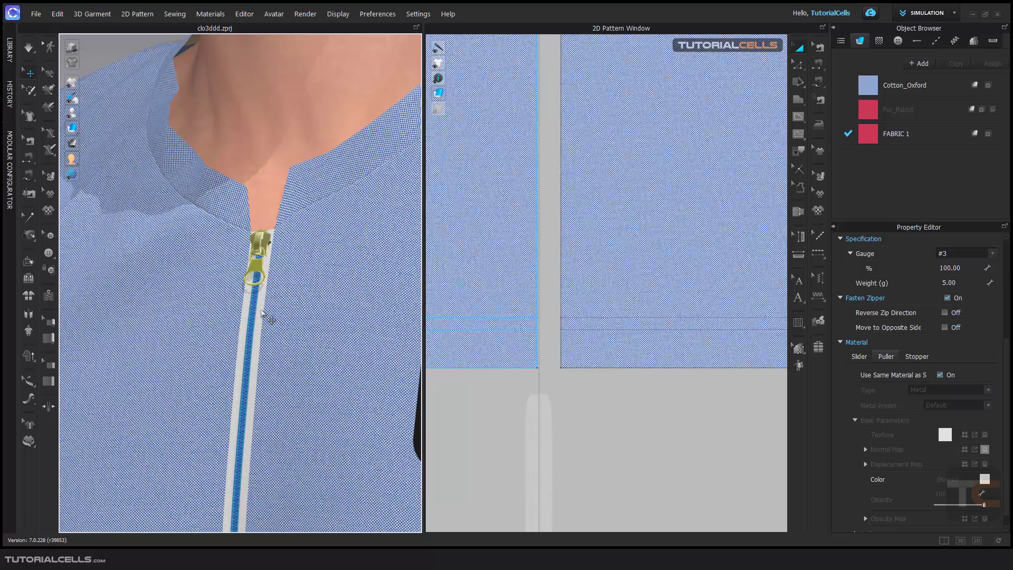
{"action": "left_click", "coordinate": [263, 314]}
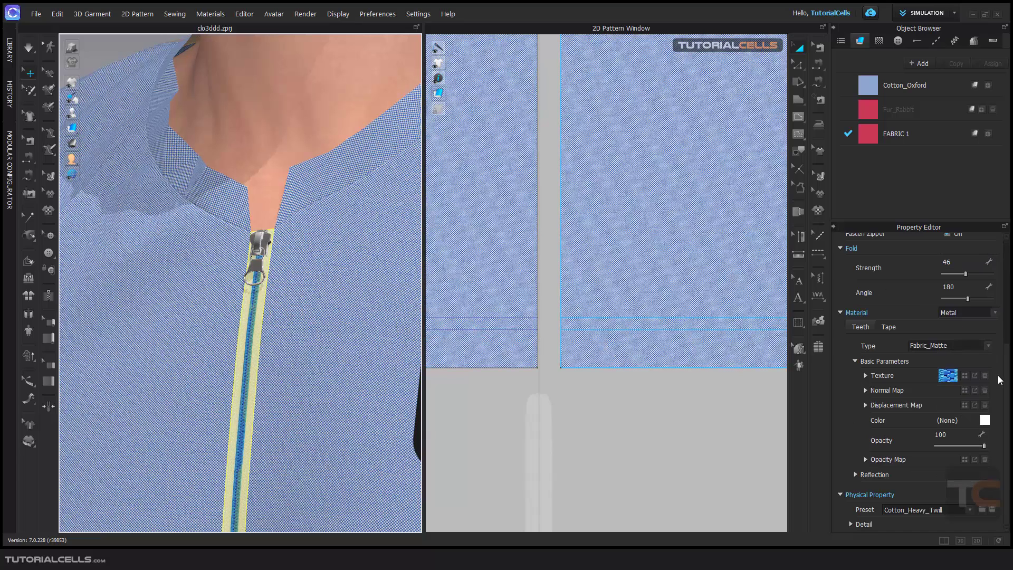
{"action": "scroll", "coordinate": [886, 309], "scroll_direction": "up", "scroll_amount": 3}
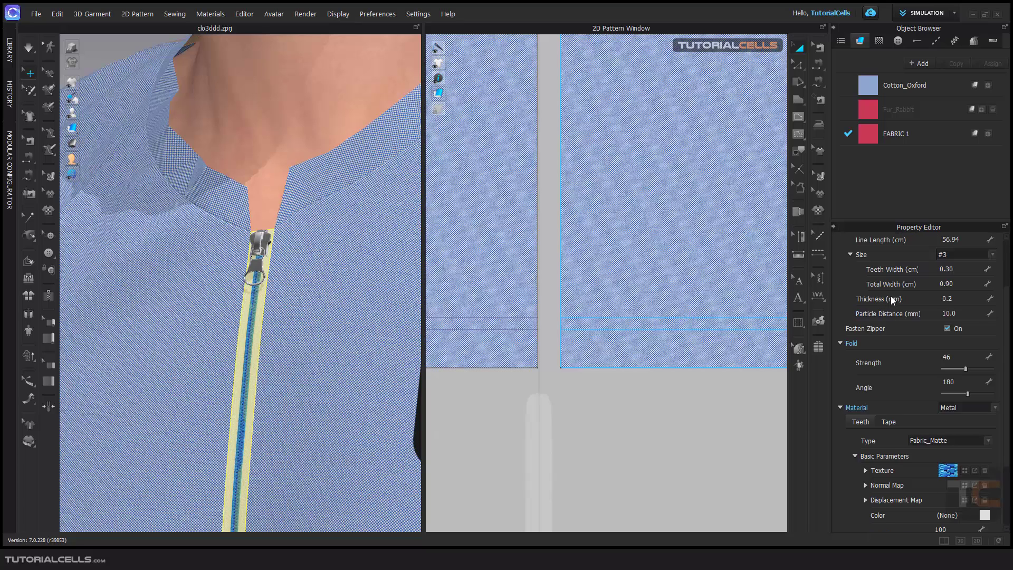
{"action": "scroll", "coordinate": [891, 298], "scroll_direction": "up", "scroll_amount": 1}
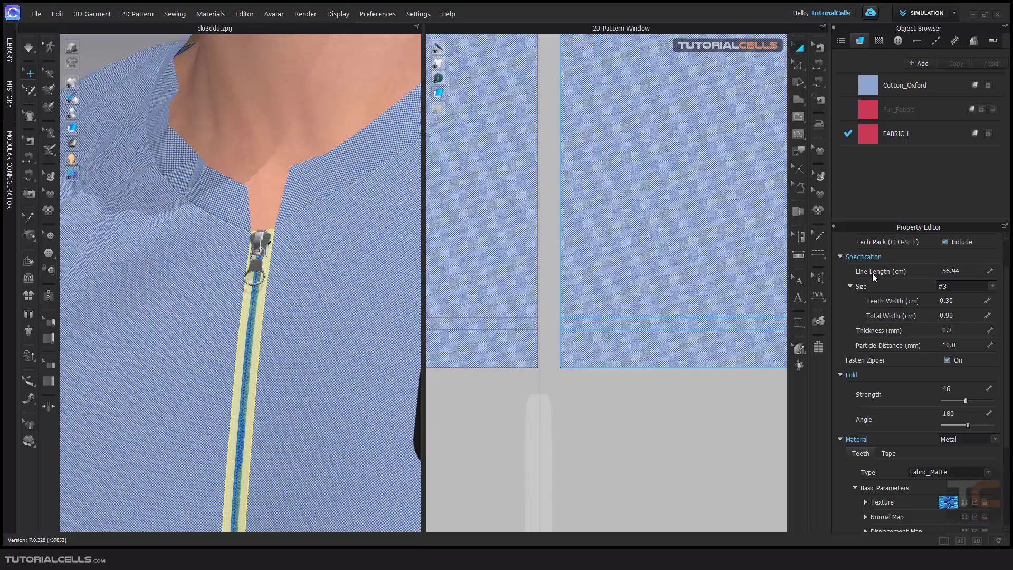
{"action": "scroll", "coordinate": [897, 351], "scroll_direction": "down", "scroll_amount": 4}
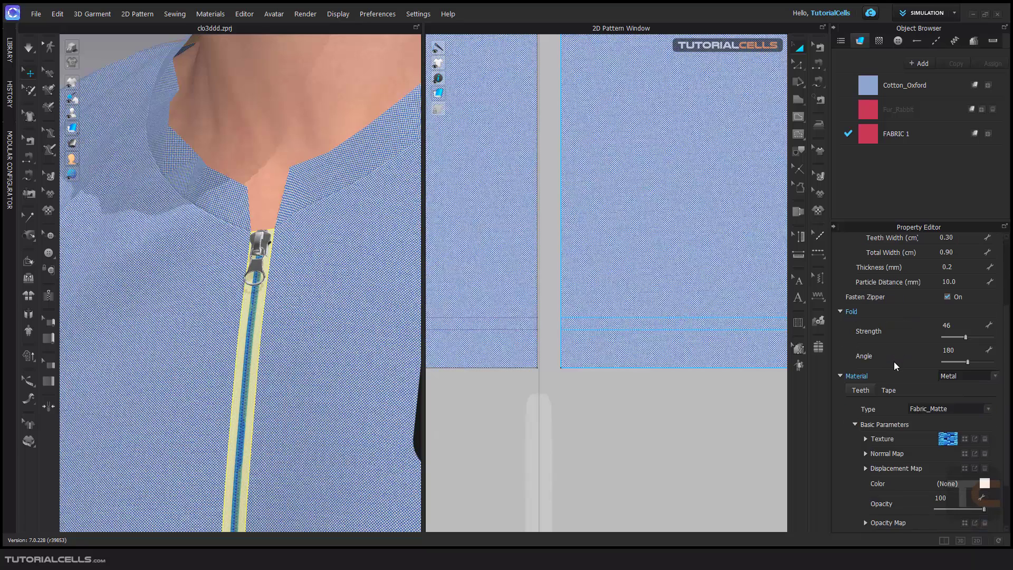